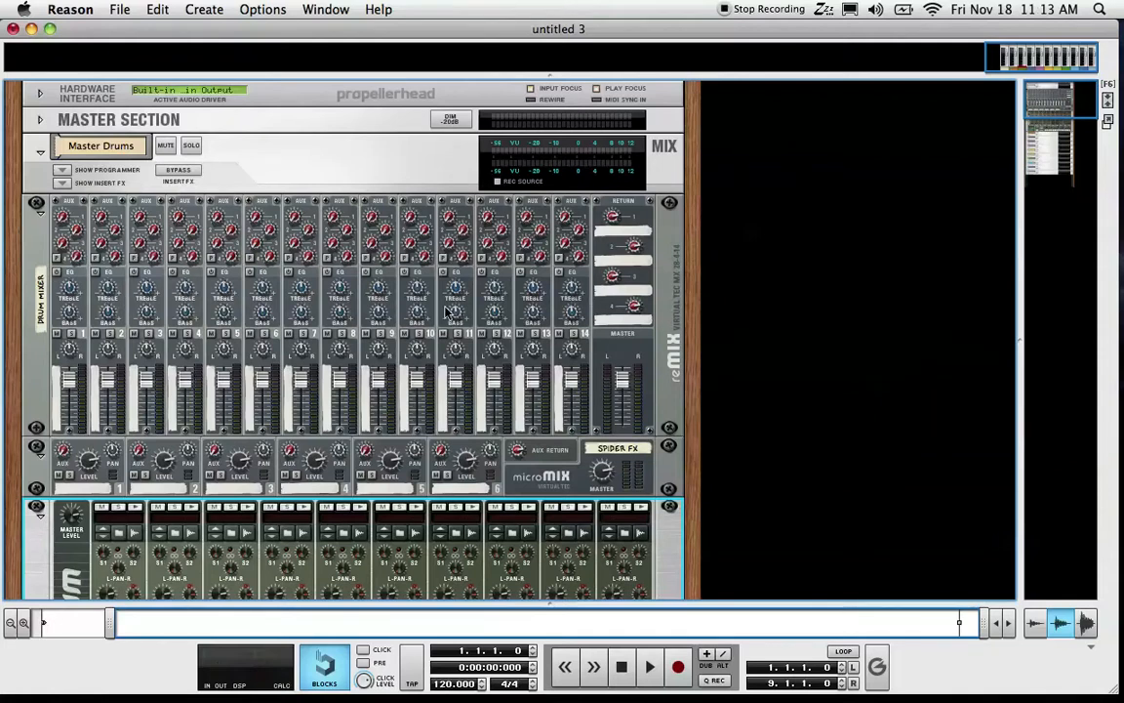
# Look through the rack's drum mixer, Spider FX mixer, Redrum and the Drum mix channels below it.
pyautogui.scroll(-5, 448, 313)
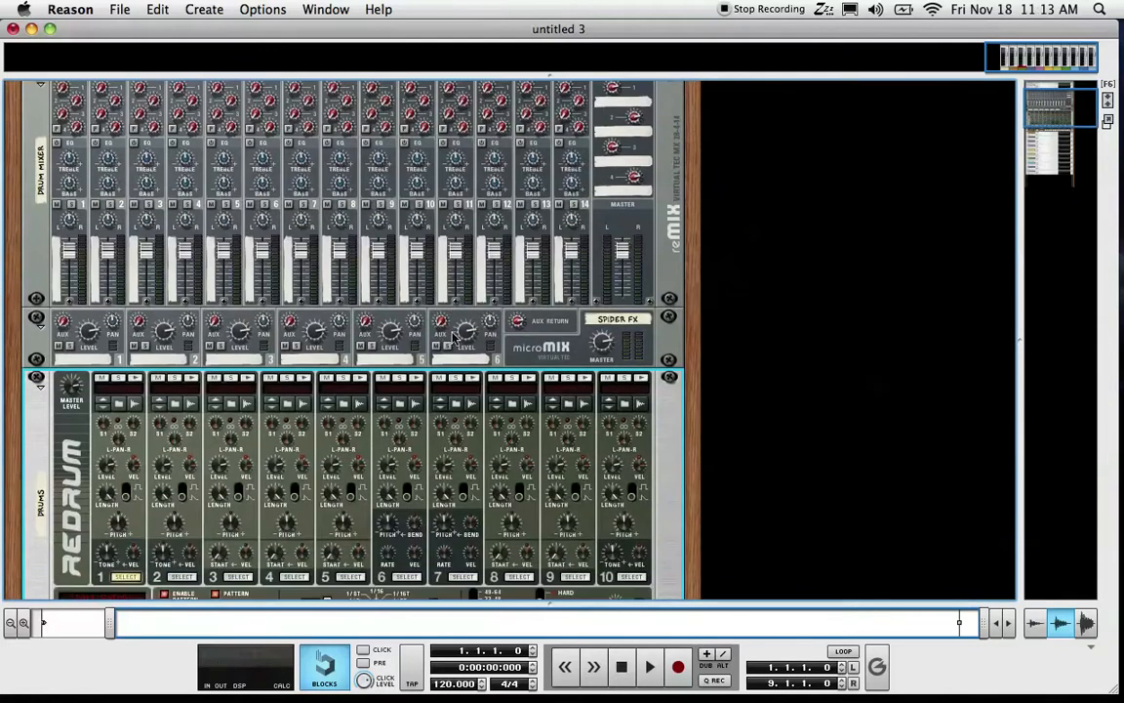
pyautogui.moveTo(475, 337)
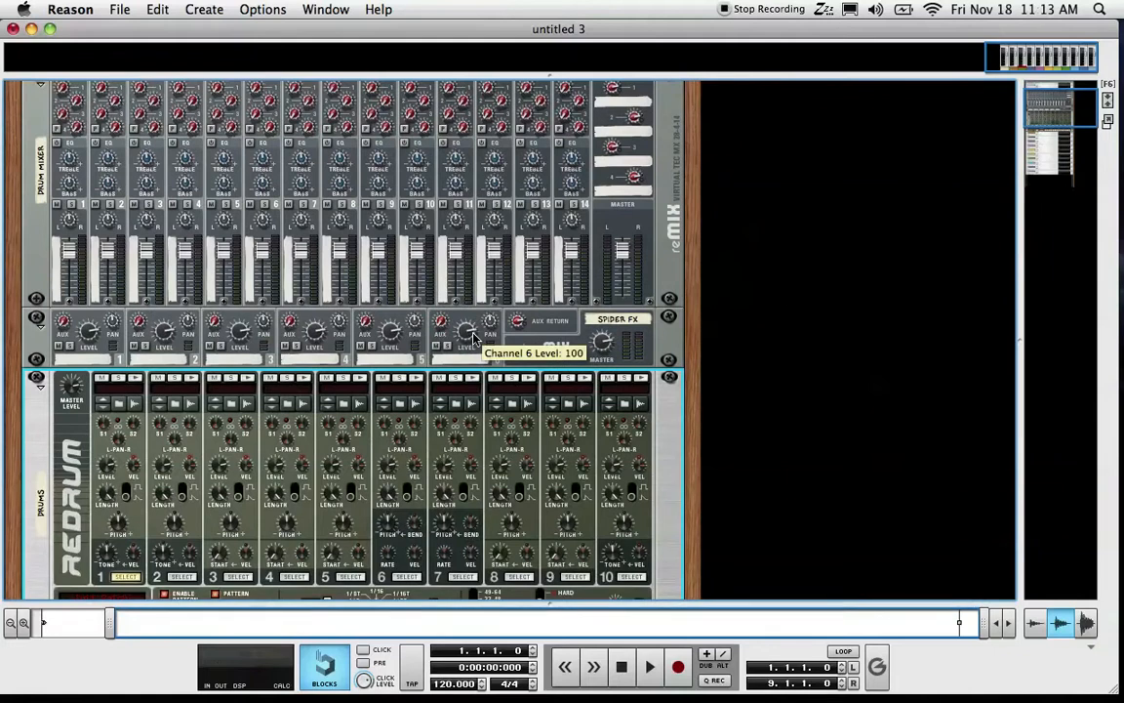
pyautogui.moveTo(86, 339)
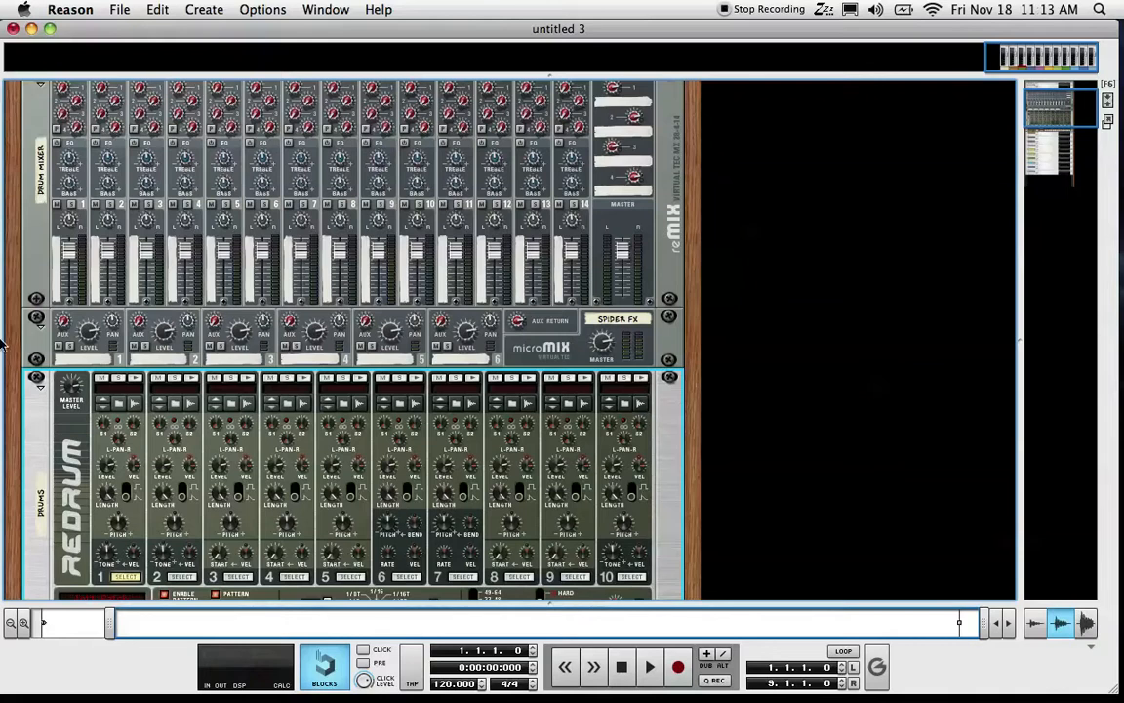
pyautogui.scroll(-3, 66, 368)
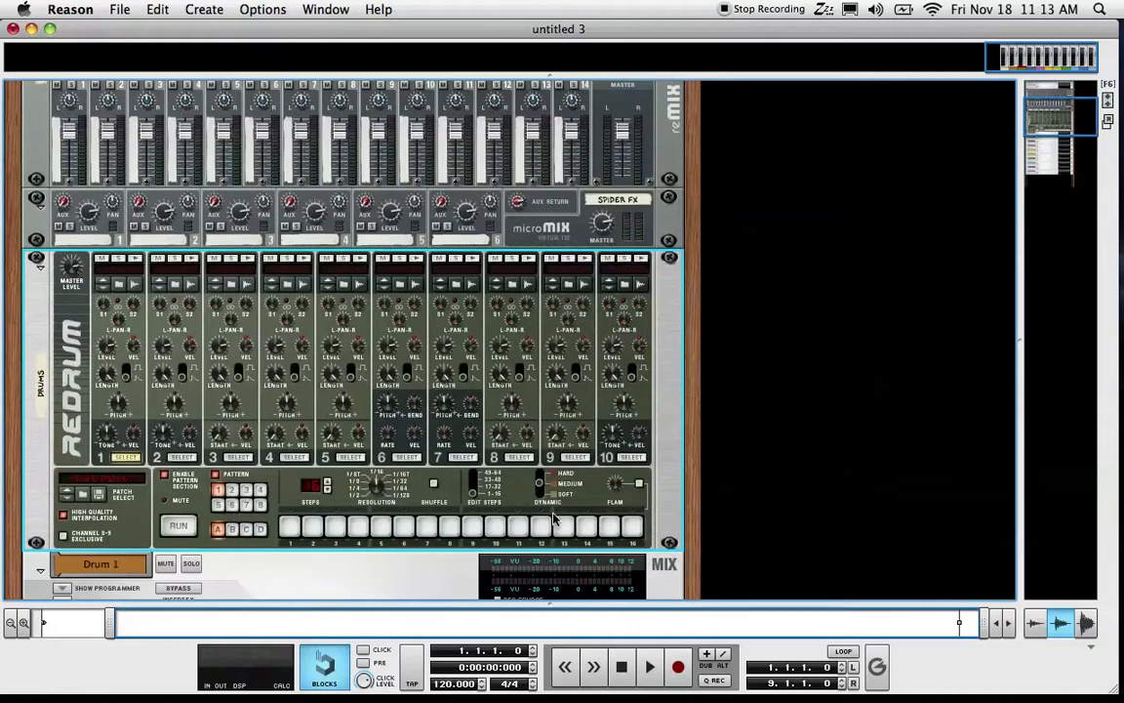
pyautogui.scroll(-3, 553, 521)
pyautogui.scroll(-4, 553, 521)
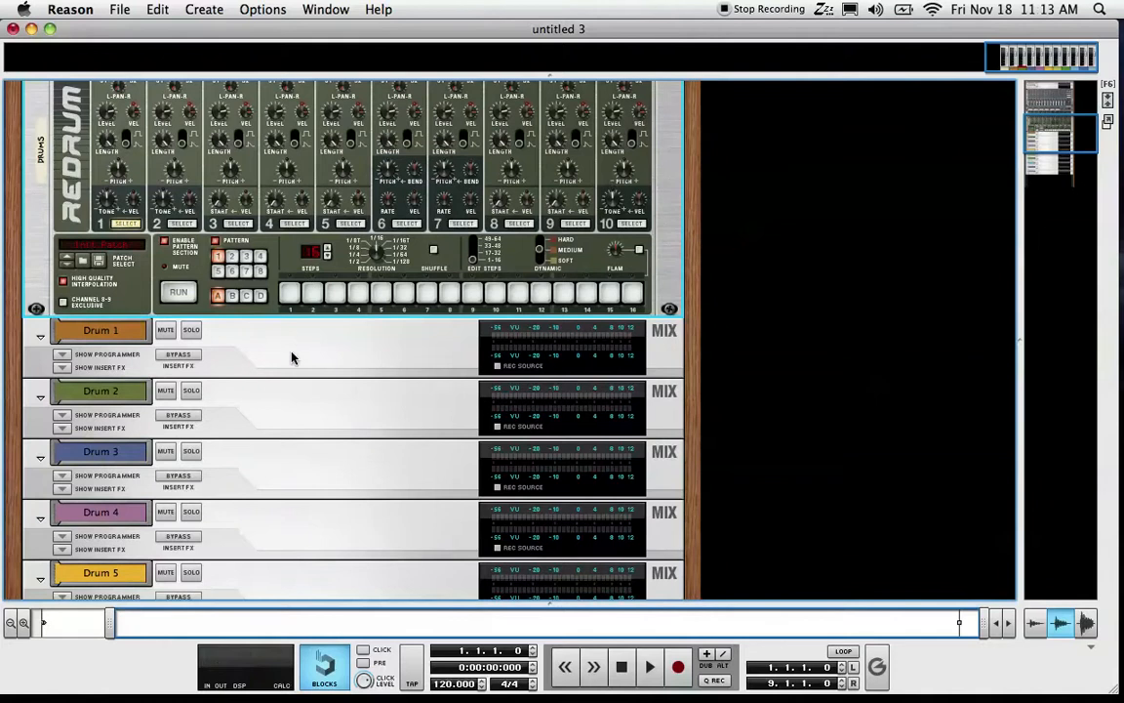
pyautogui.scroll(-5, 291, 357)
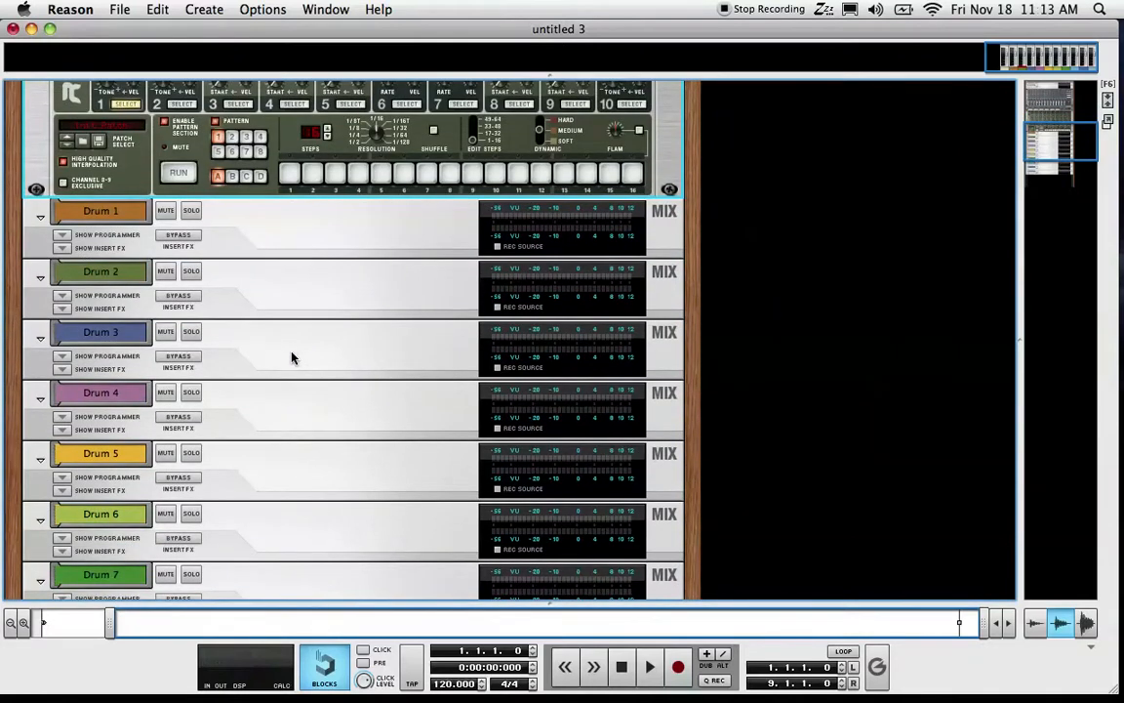
pyautogui.scroll(-8, 290, 357)
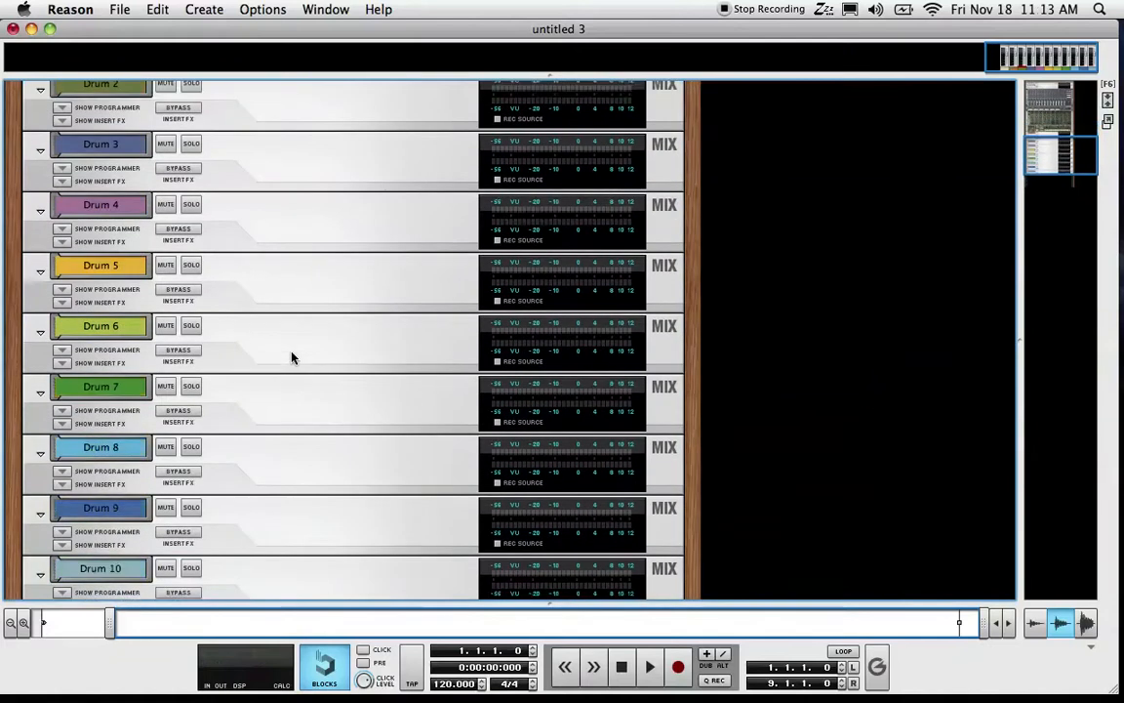
pyautogui.scroll(17, 291, 357)
pyautogui.scroll(14, 290, 357)
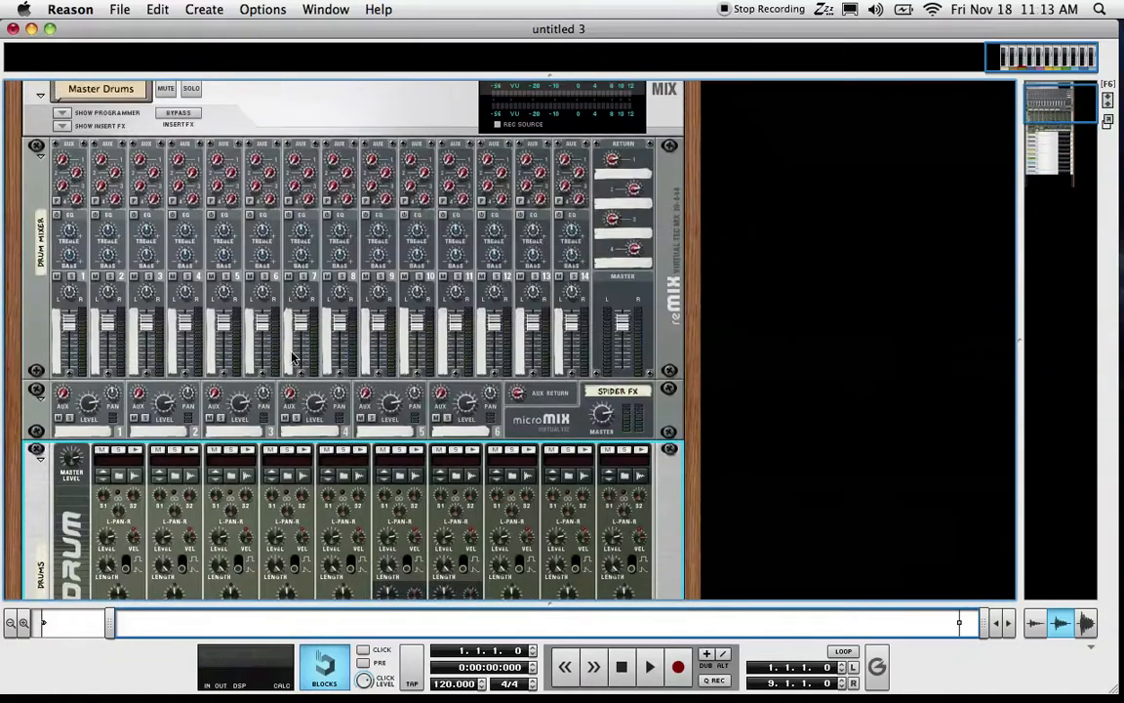
# On the rack's rear, cable the drum mixer's master outputs to the Master Drums inputs and Spider FX's master outputs to the chaining master inputs.
pyautogui.press('Tab')
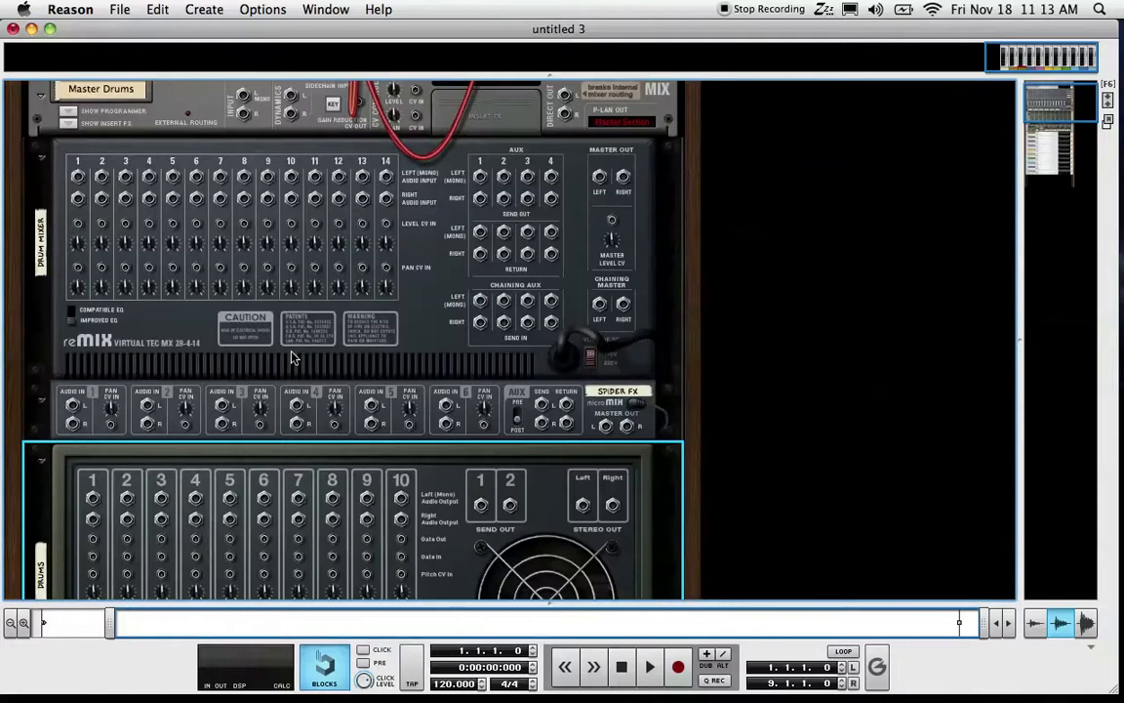
pyautogui.scroll(2, 520, 265)
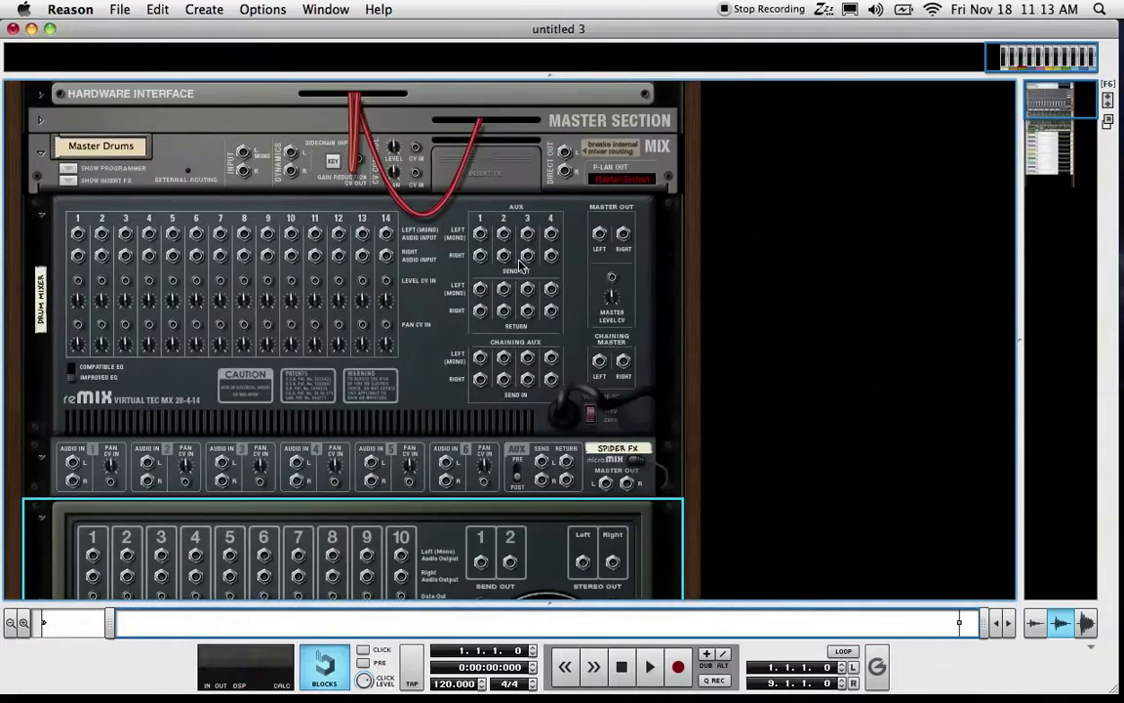
pyautogui.moveTo(602, 234); pyautogui.dragTo(246, 157)
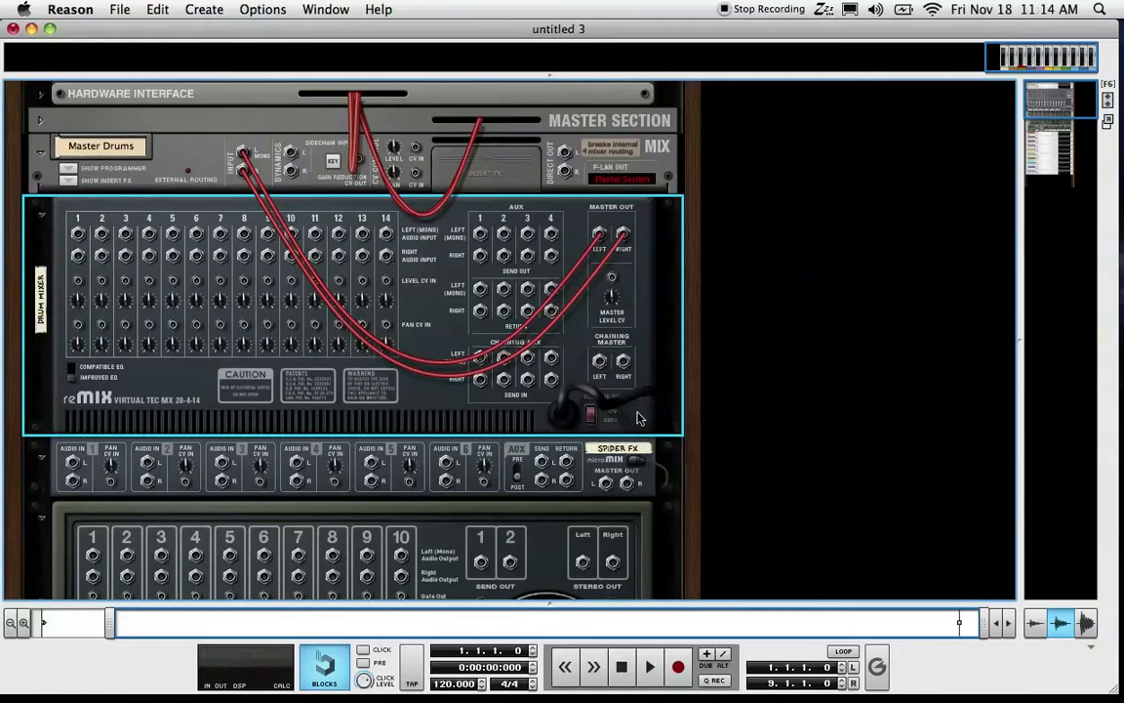
pyautogui.click(606, 484)
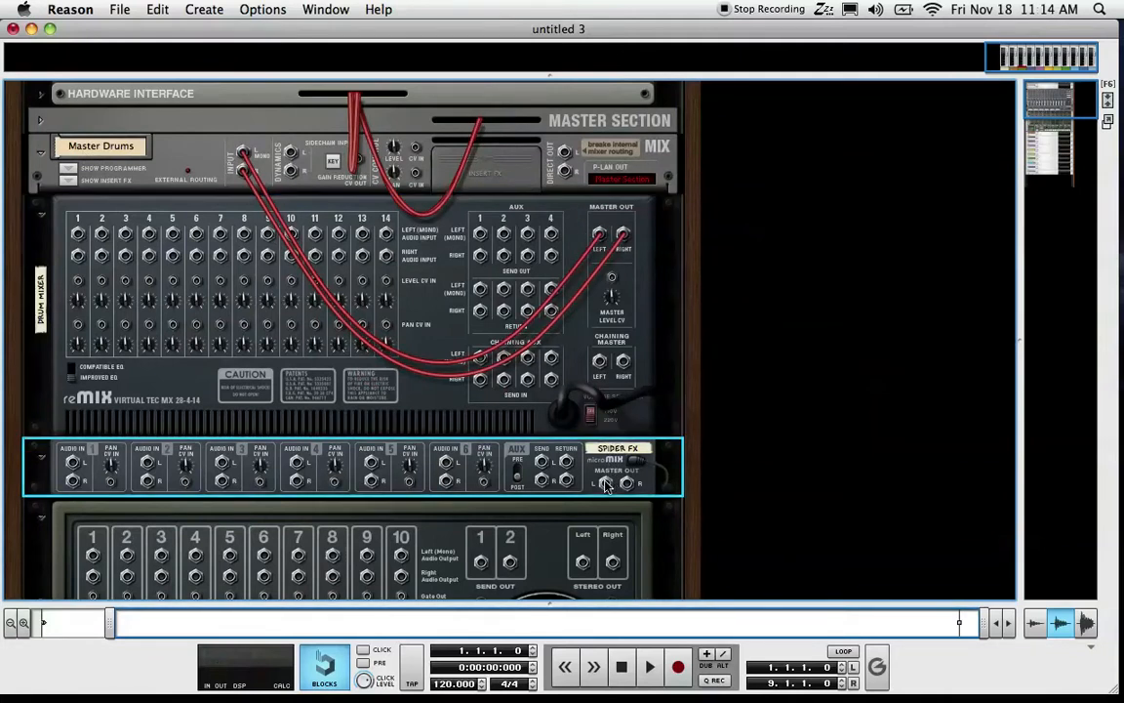
pyautogui.moveTo(606, 484); pyautogui.dragTo(599, 363)
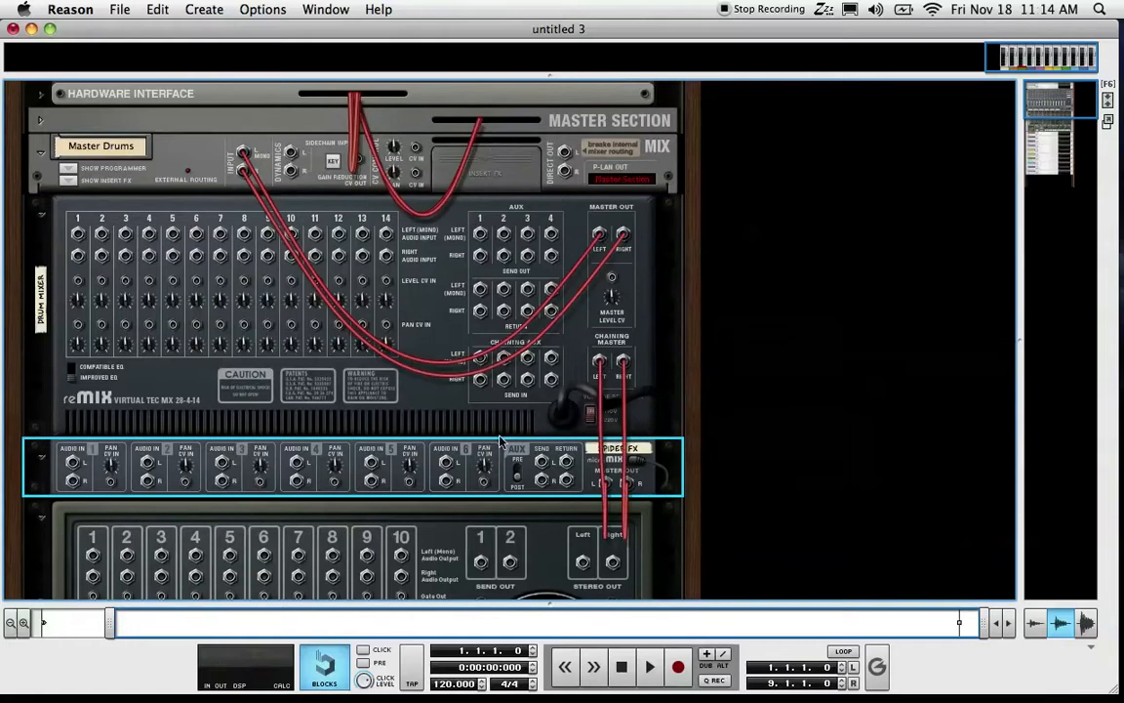
pyautogui.scroll(-6, 500, 441)
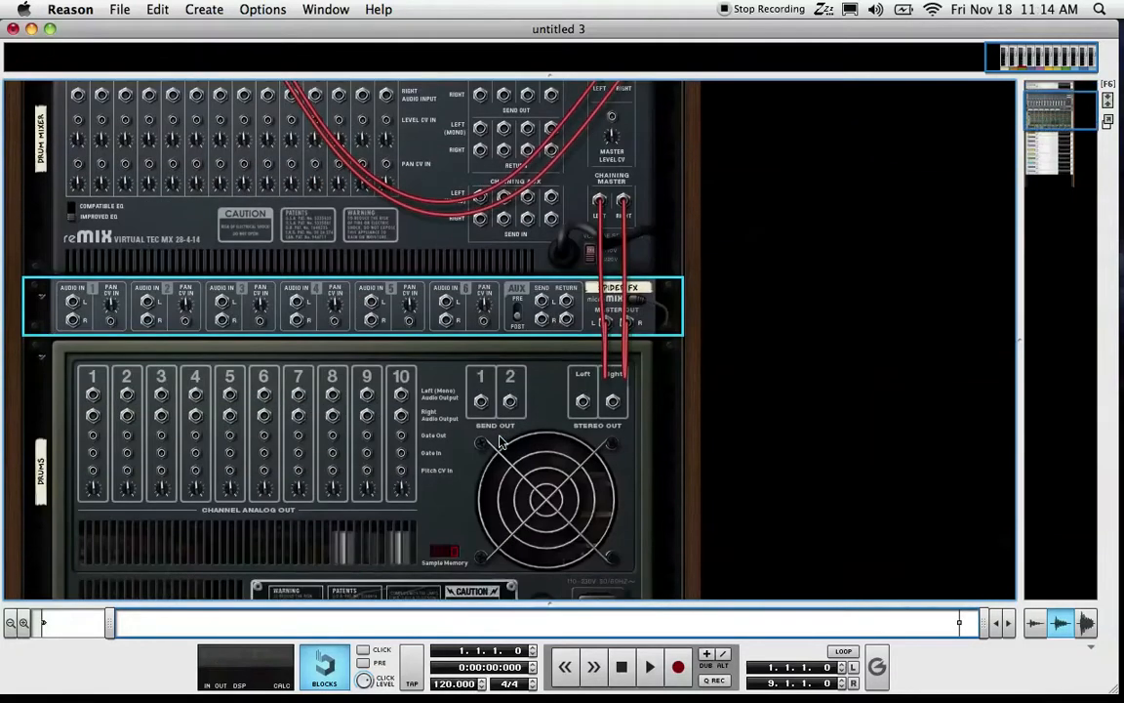
pyautogui.scroll(4, 499, 441)
pyautogui.scroll(-12, 499, 441)
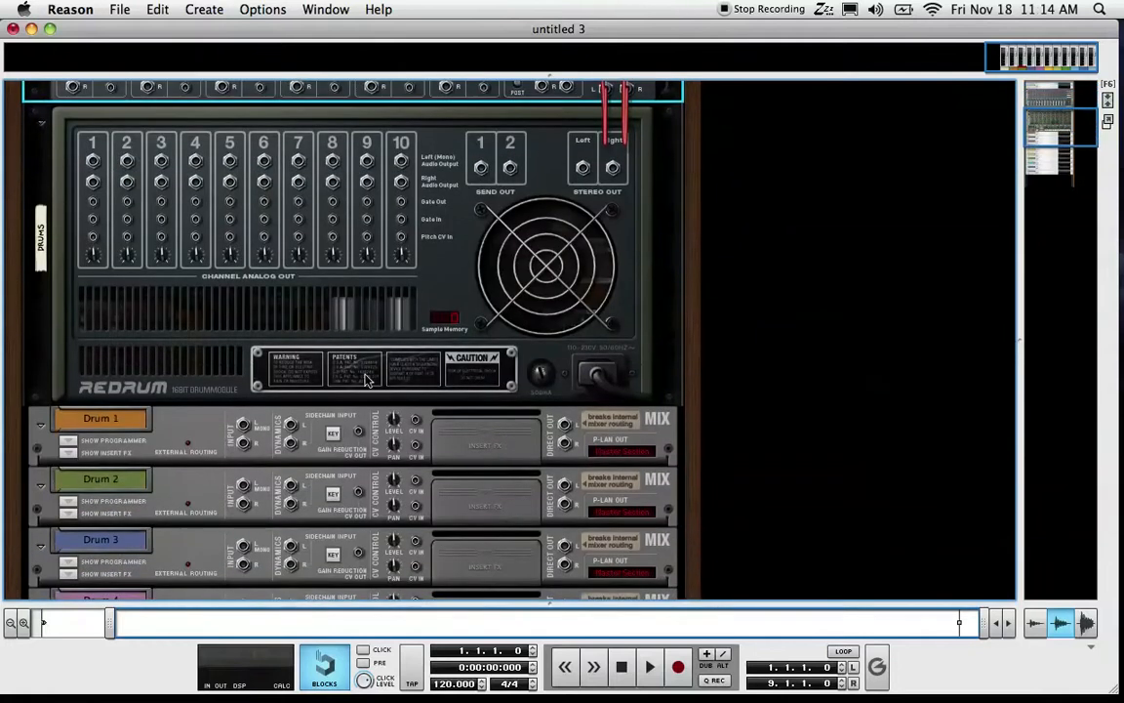
pyautogui.scroll(10, 332, 338)
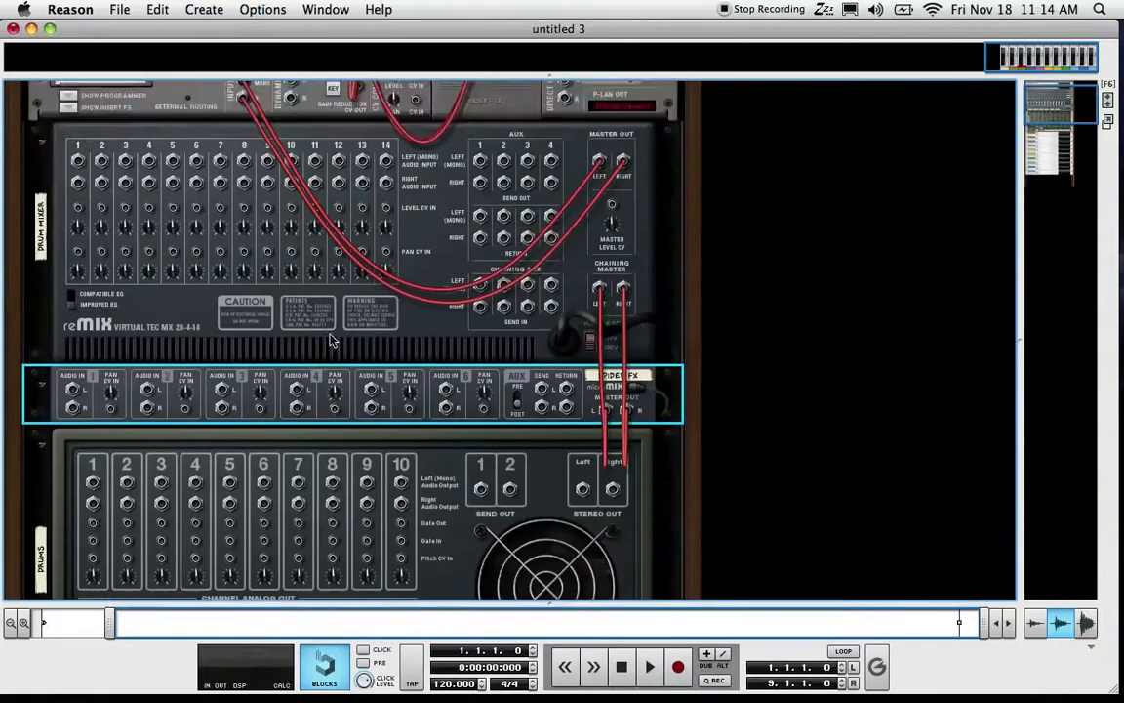
pyautogui.scroll(-8, 332, 339)
pyautogui.scroll(-1, 332, 338)
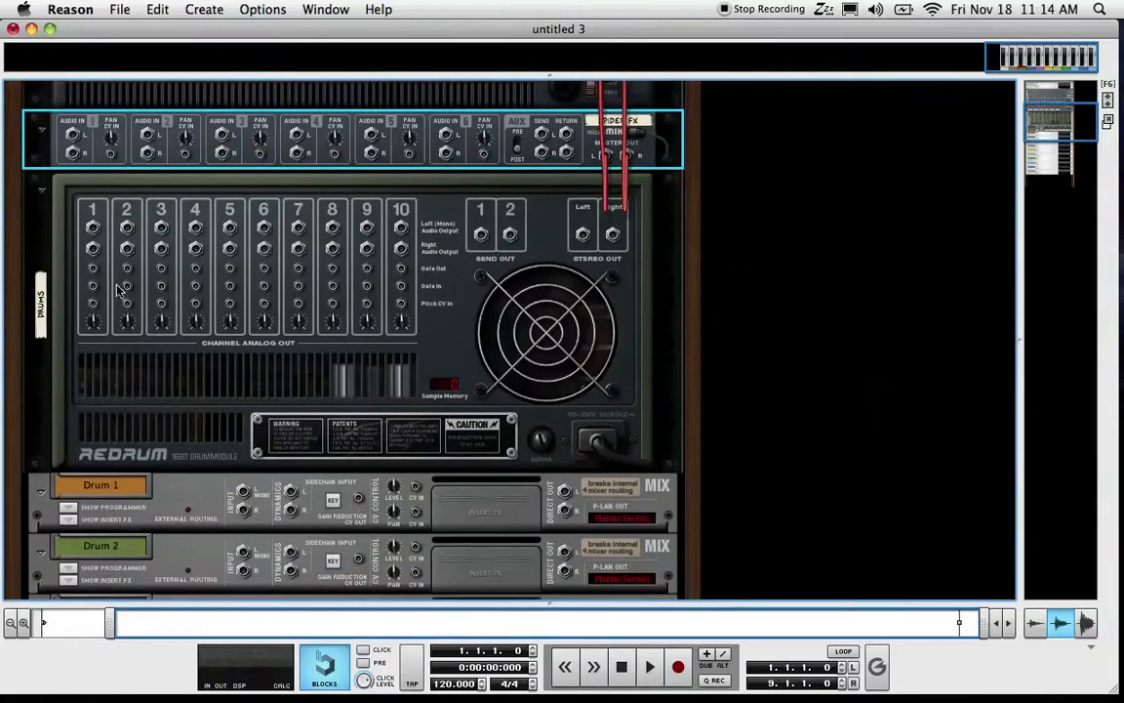
pyautogui.click(92, 228)
pyautogui.moveTo(92, 228); pyautogui.dragTo(245, 494)
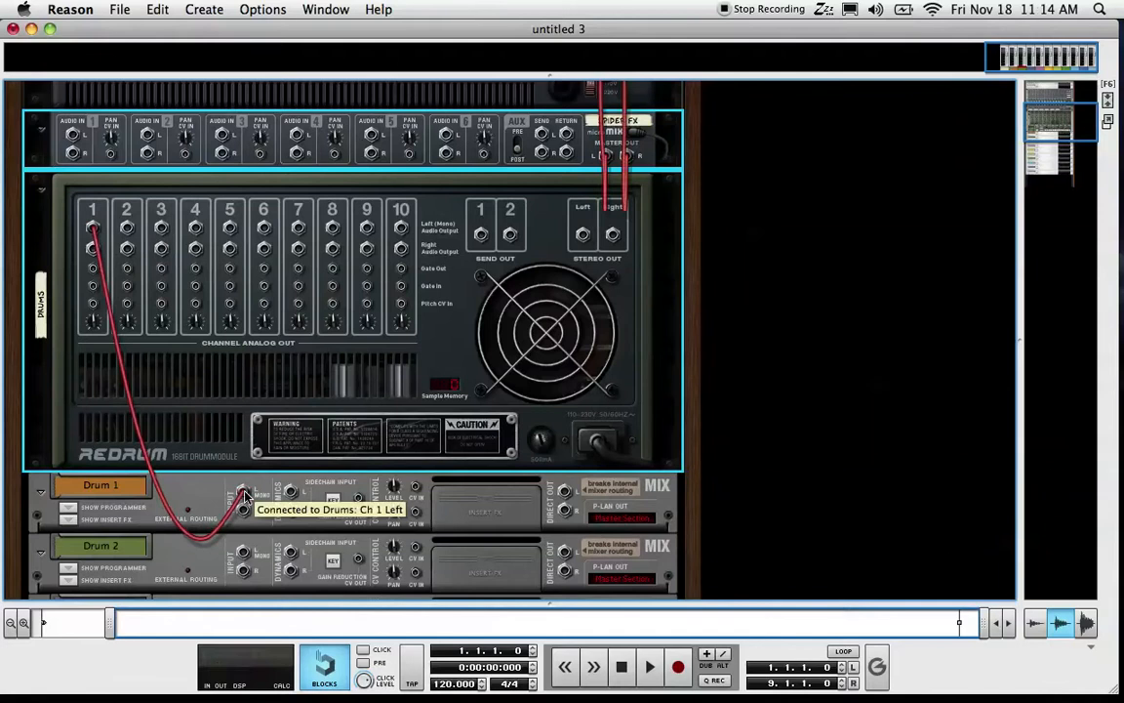
# Show Drum 1's insert effects and route its left direct output through Spider Audio 1 to the drum mixer's channel 1 left input.
pyautogui.click(65, 519)
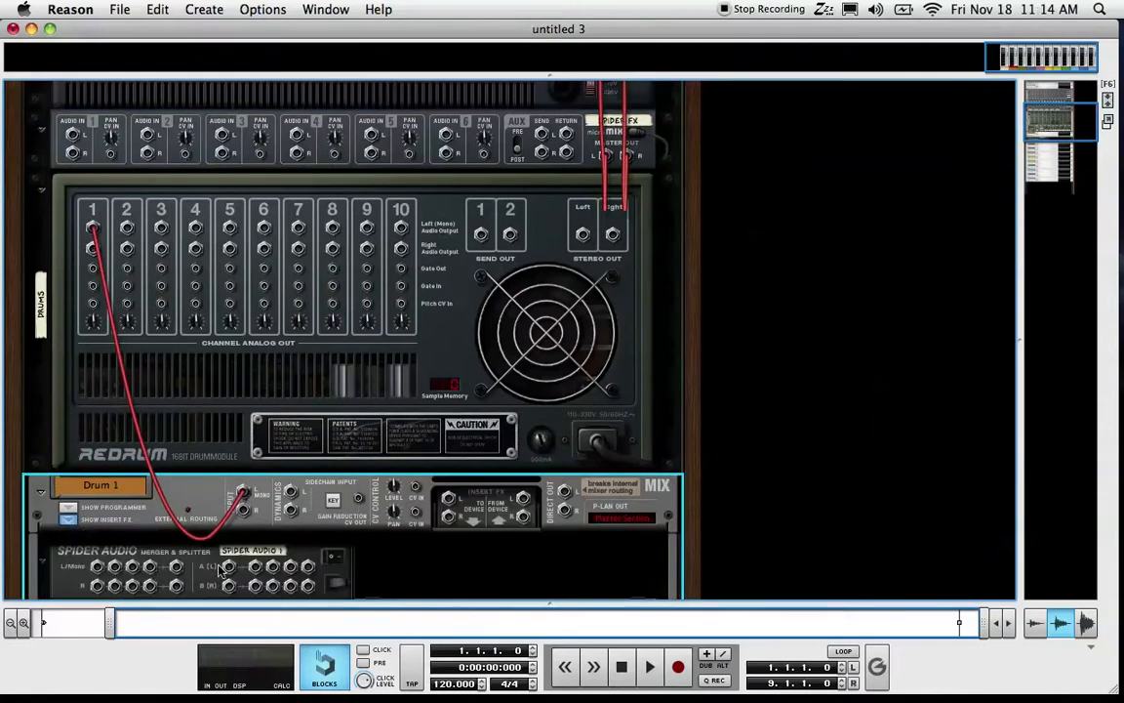
pyautogui.scroll(-2, 286, 571)
pyautogui.scroll(-1, 286, 571)
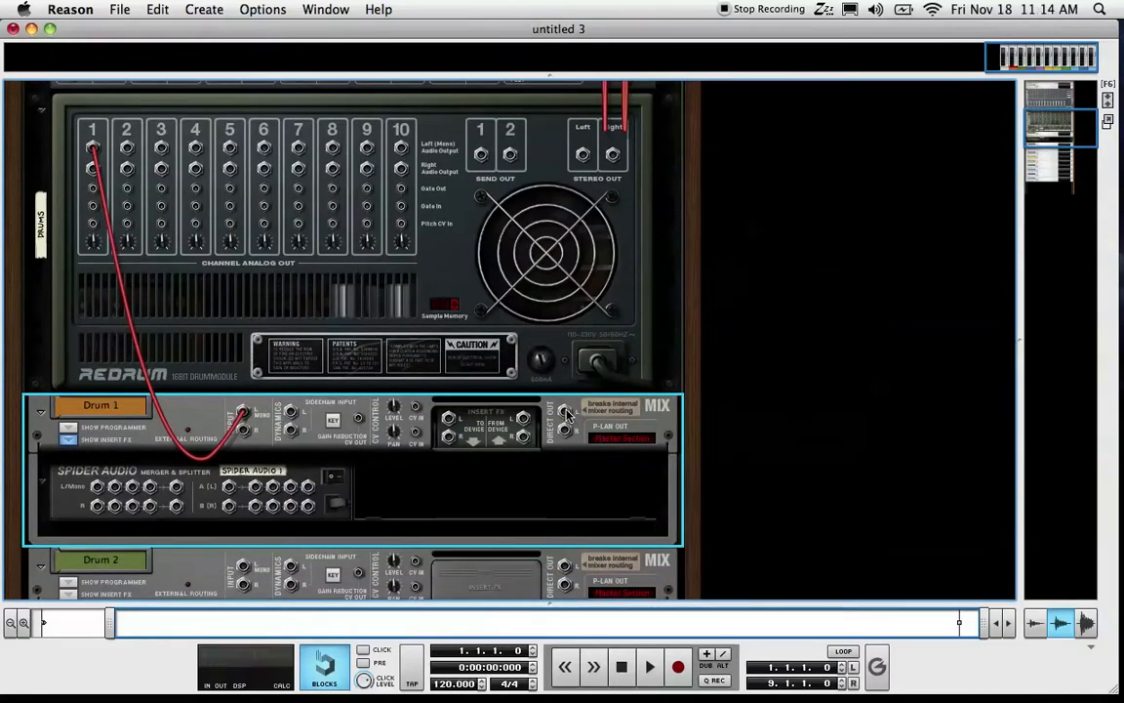
pyautogui.moveTo(564, 410); pyautogui.dragTo(80, 184)
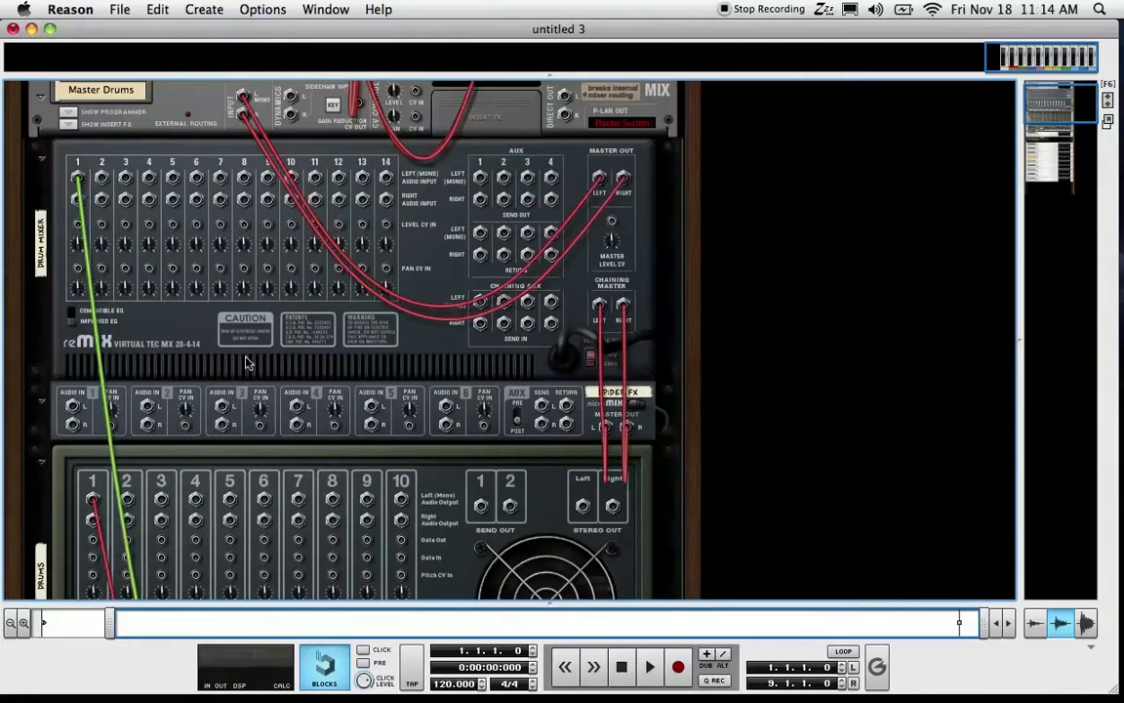
# Cable Redrum channel 2 into Drum 2 and route Drum 2's left direct output through its Spider Audio insert to drum mixer channel 2.
pyautogui.scroll(-2, 245, 361)
pyautogui.scroll(-10, 246, 362)
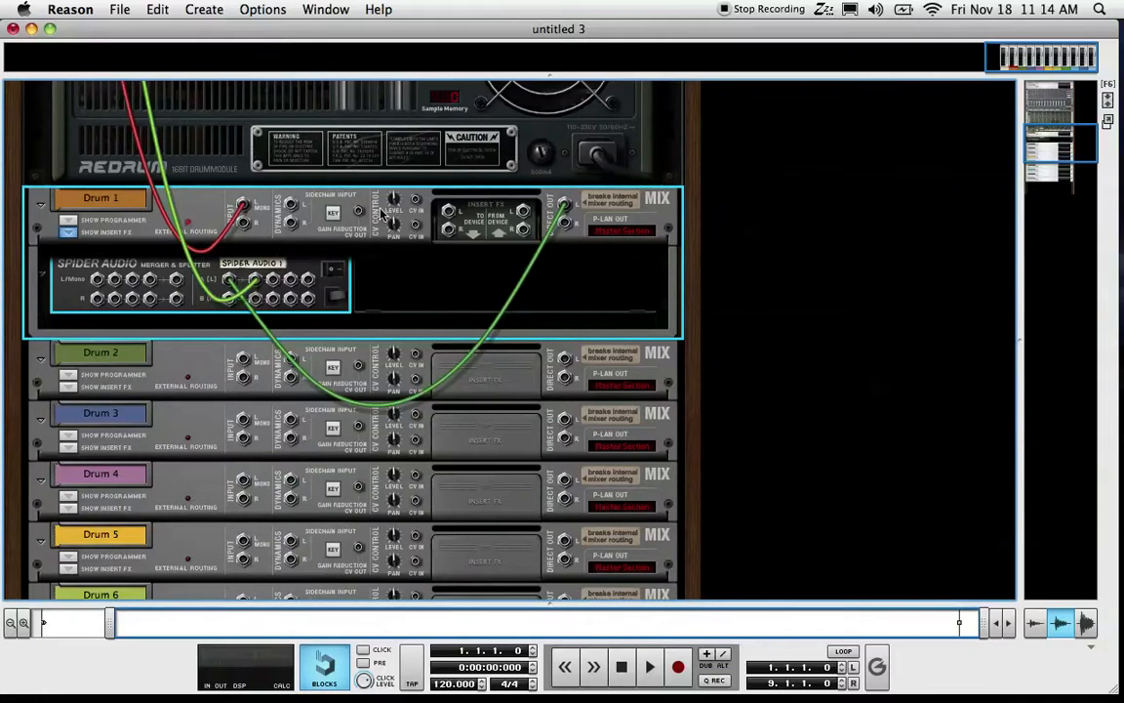
pyautogui.scroll(5, 383, 214)
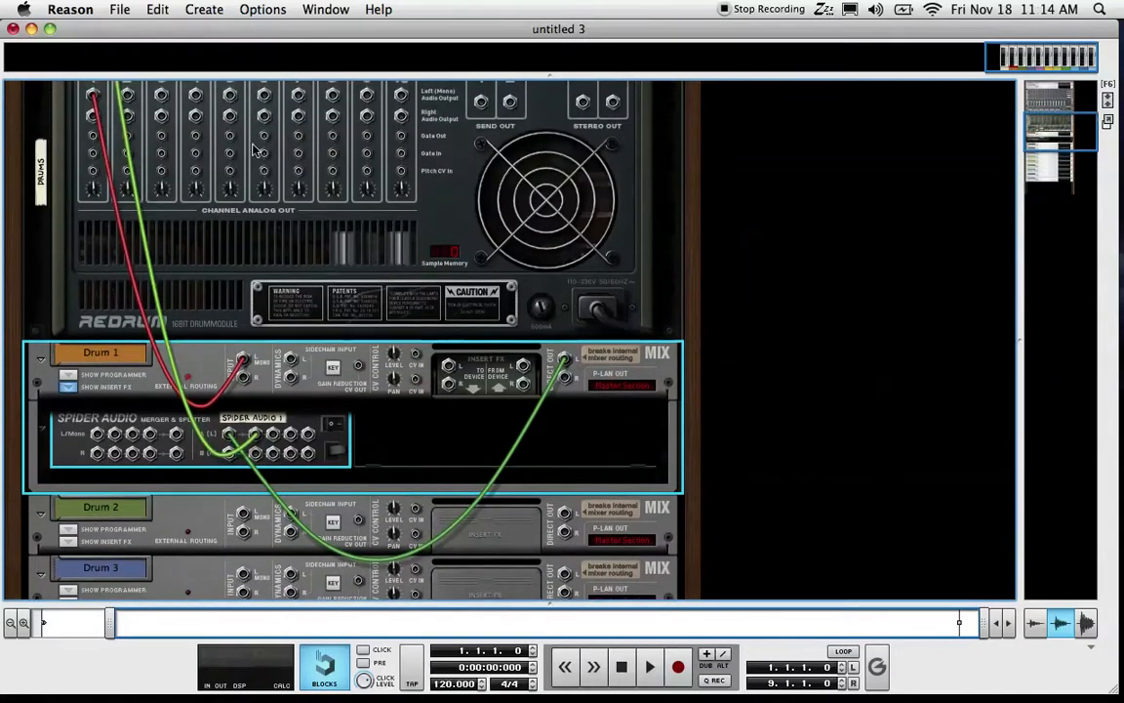
pyautogui.scroll(-5, 382, 214)
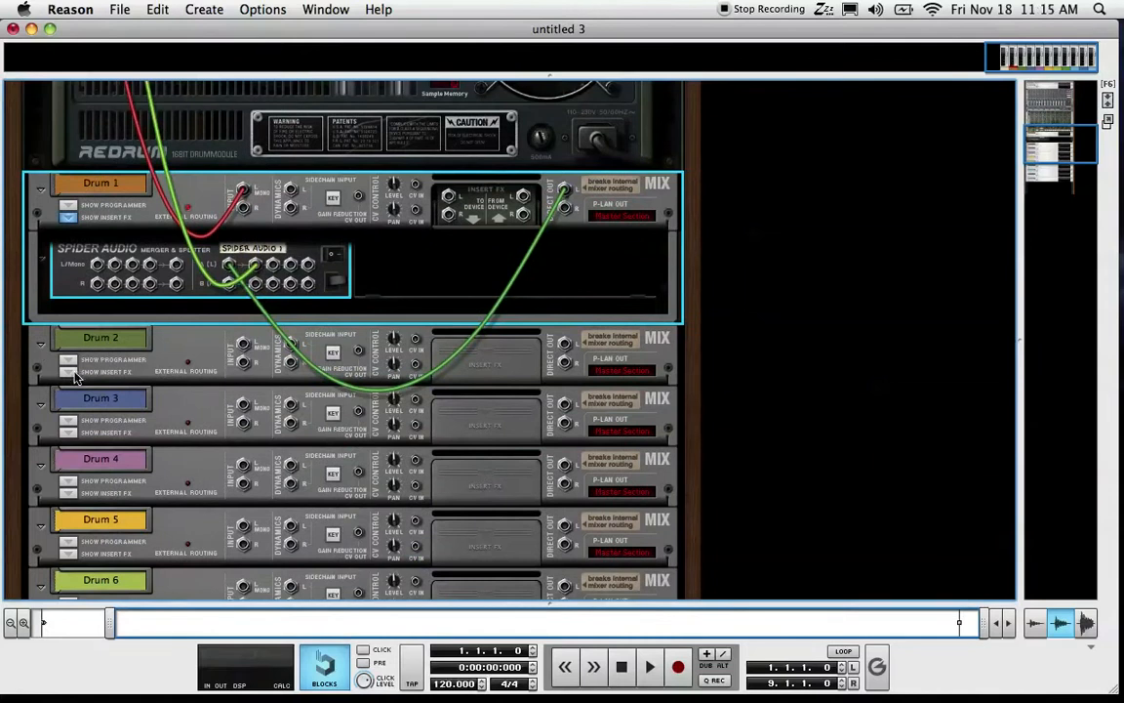
pyautogui.click(73, 374)
pyautogui.scroll(13, 71, 378)
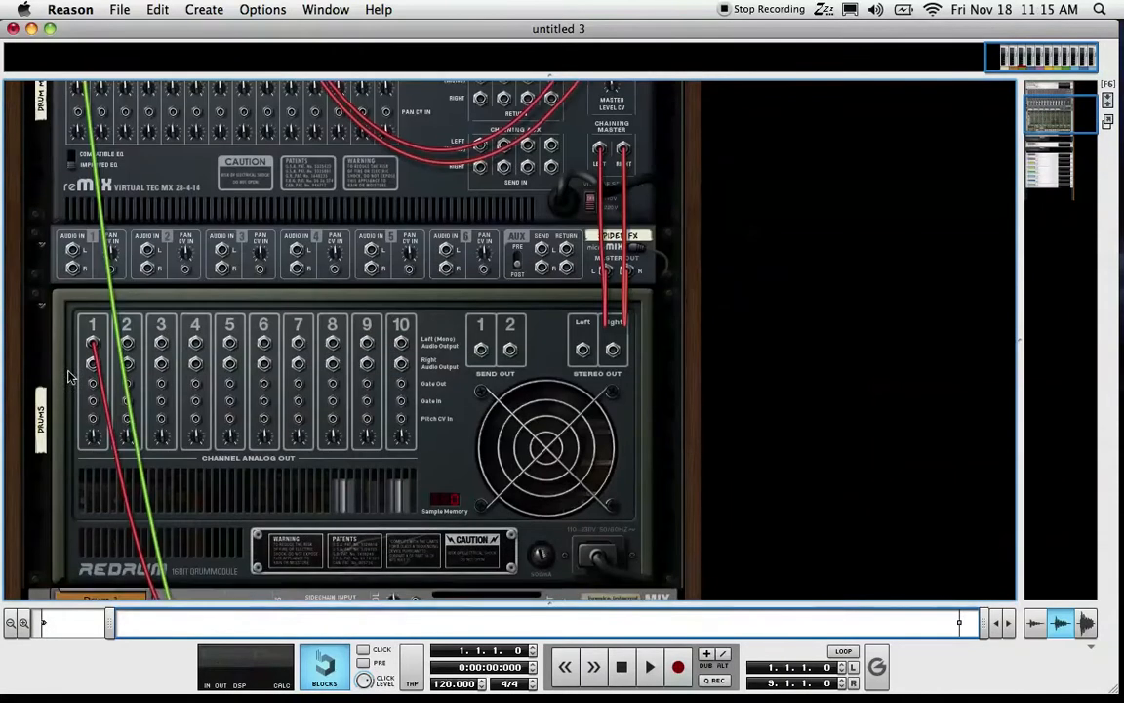
pyautogui.moveTo(126, 357); pyautogui.dragTo(244, 478)
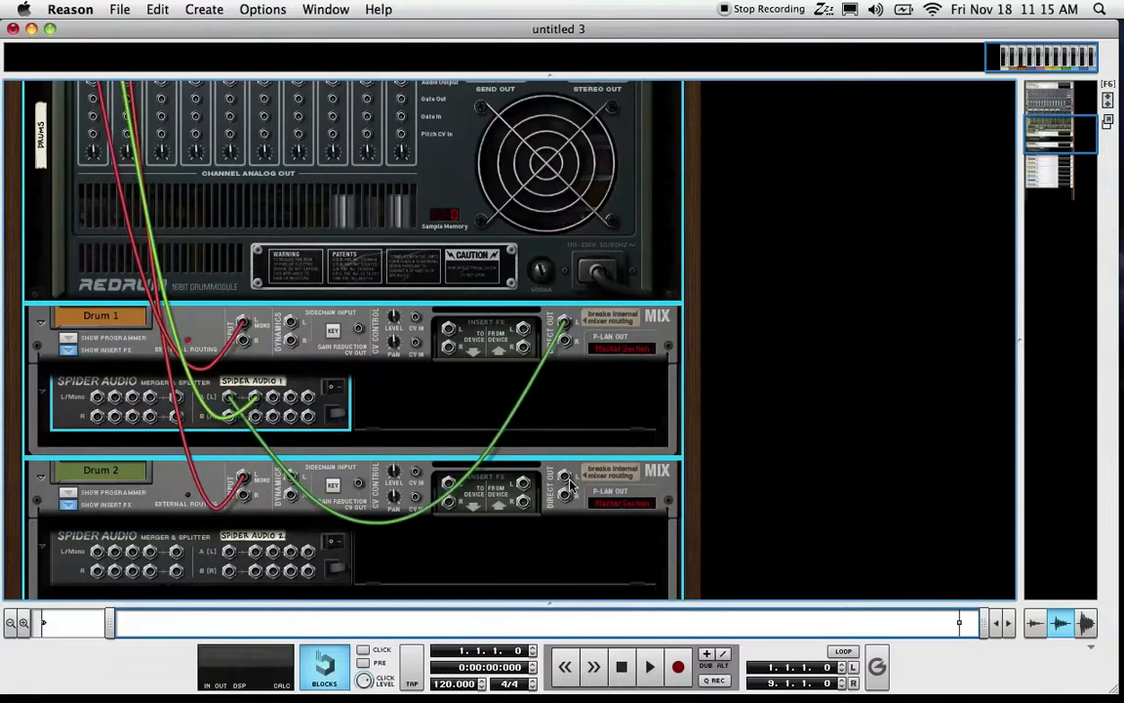
pyautogui.moveTo(568, 480); pyautogui.dragTo(106, 139)
# Cable Redrum channel 3 into Drum 3 and route Drum 3's left direct output through its Spider Audio insert to drum mixer channel 3.
pyautogui.scroll(-5, 118, 156)
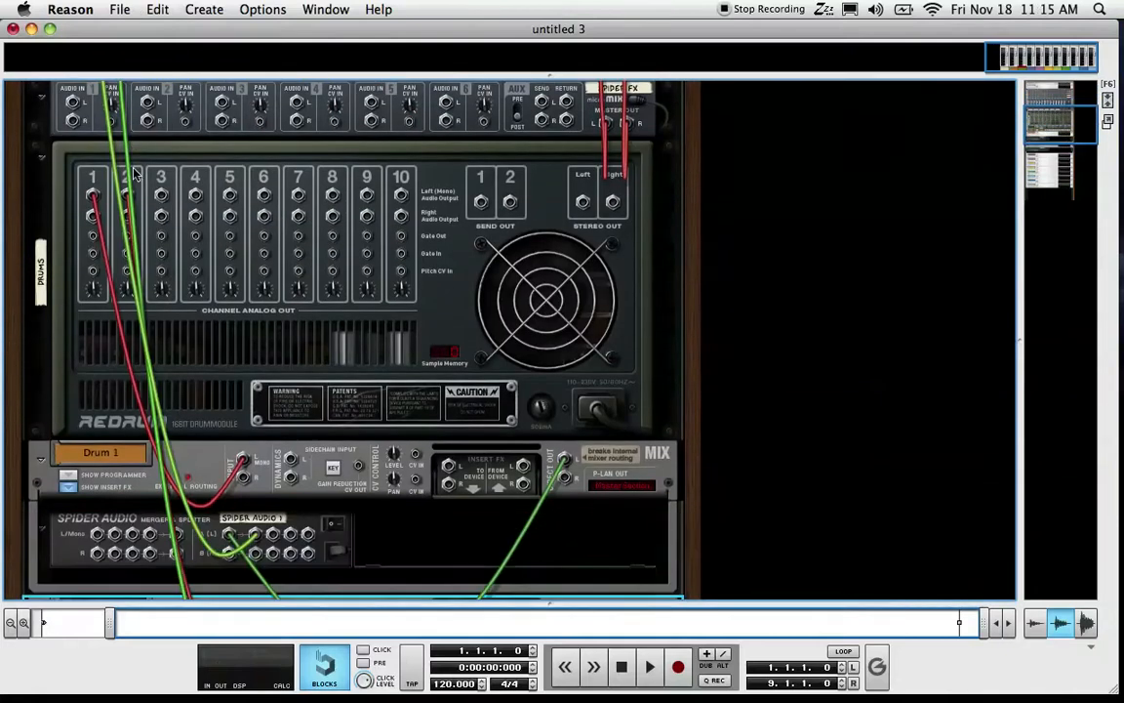
pyautogui.moveTo(161, 195); pyautogui.dragTo(200, 426)
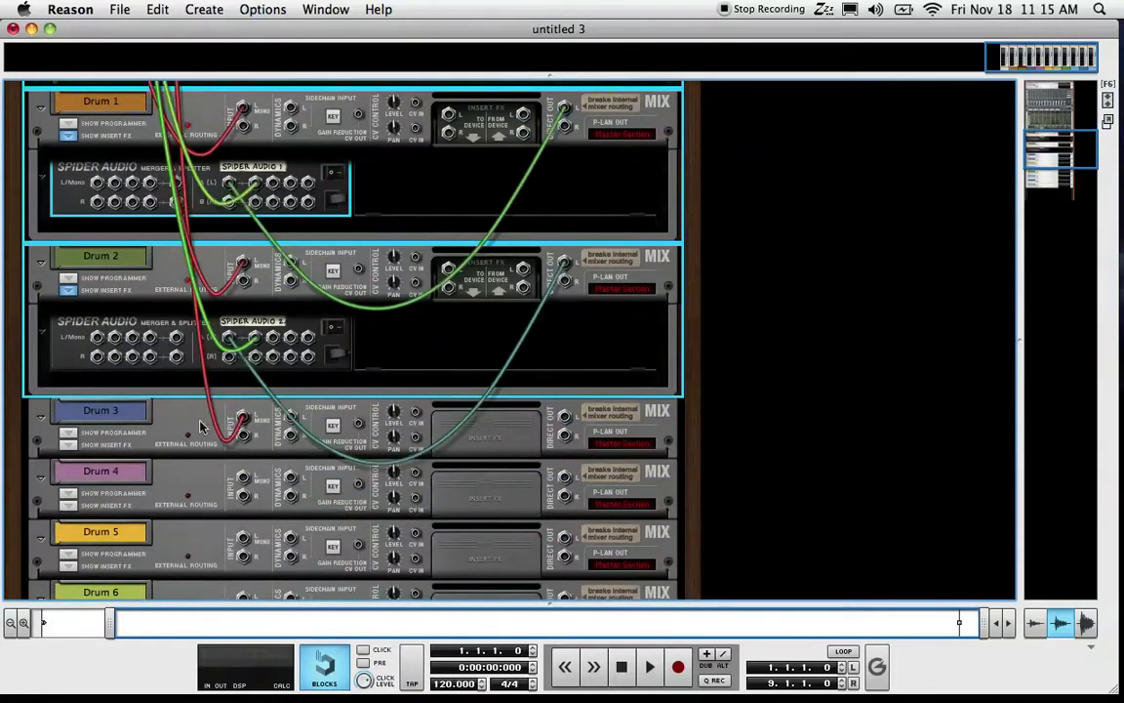
pyautogui.click(68, 444)
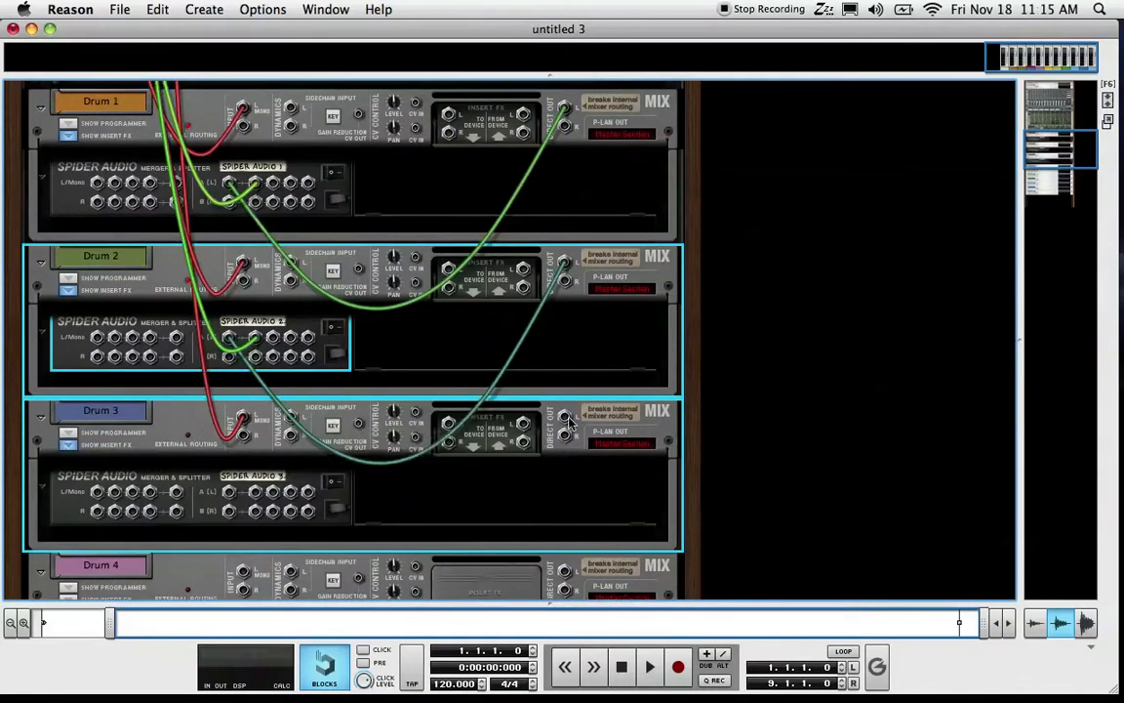
pyautogui.moveTo(568, 422); pyautogui.dragTo(128, 227)
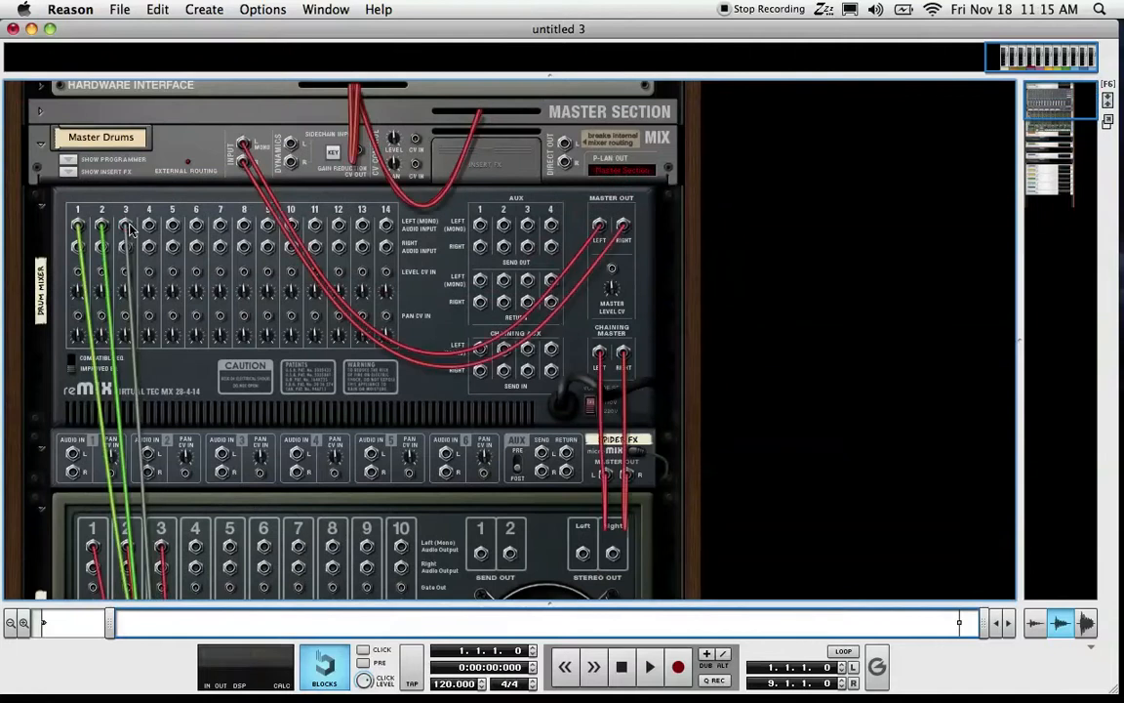
# Route Redrum channel 4 into Drum 4 and its left direct output through its Spider Audio insert to drum mixer channel 4, then show the rack's front.
pyautogui.scroll(-15, 128, 226)
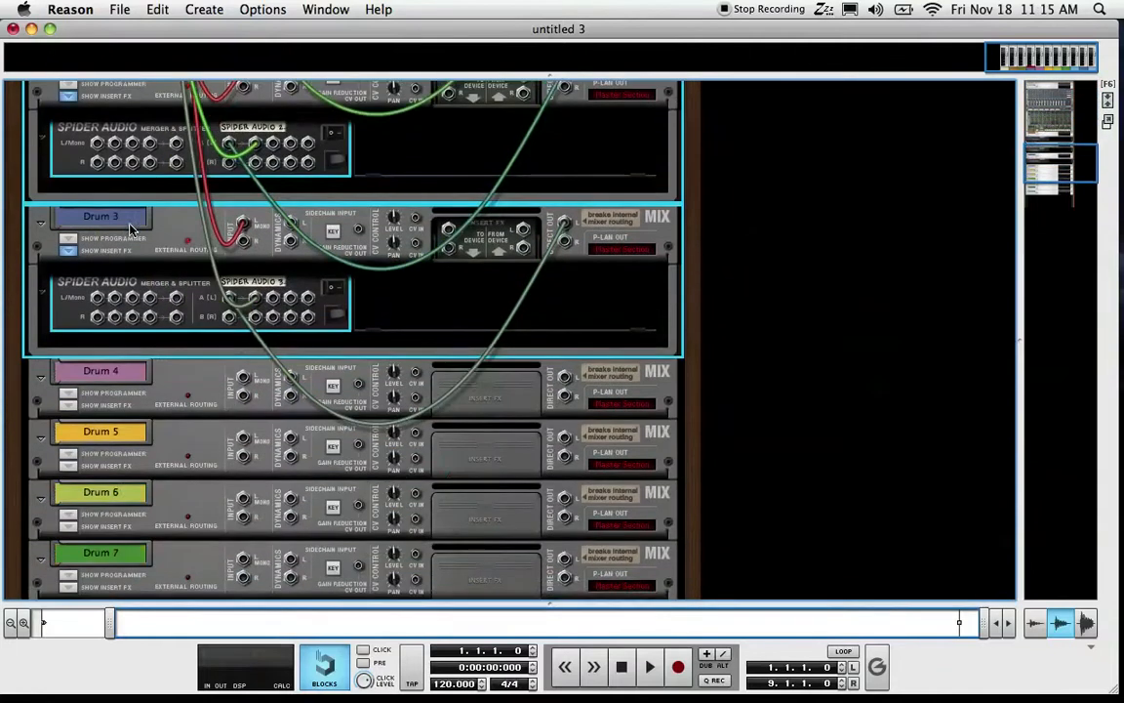
pyautogui.click(66, 404)
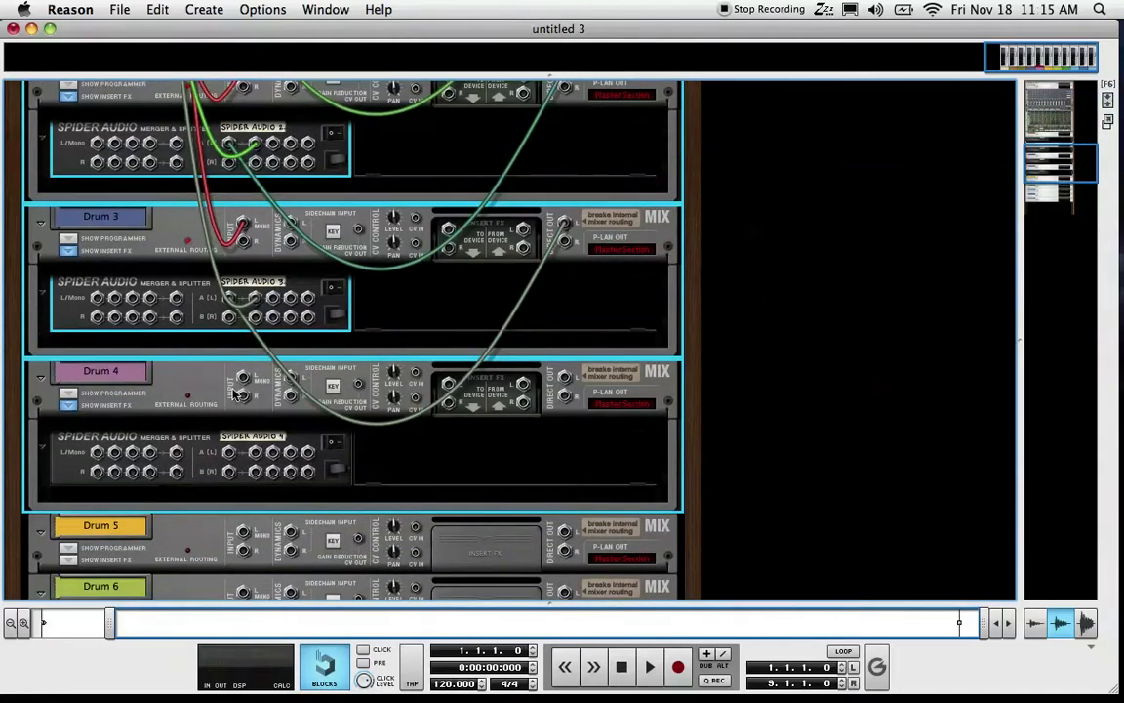
pyautogui.moveTo(244, 386); pyautogui.dragTo(195, 180)
pyautogui.scroll(-10, 195, 179)
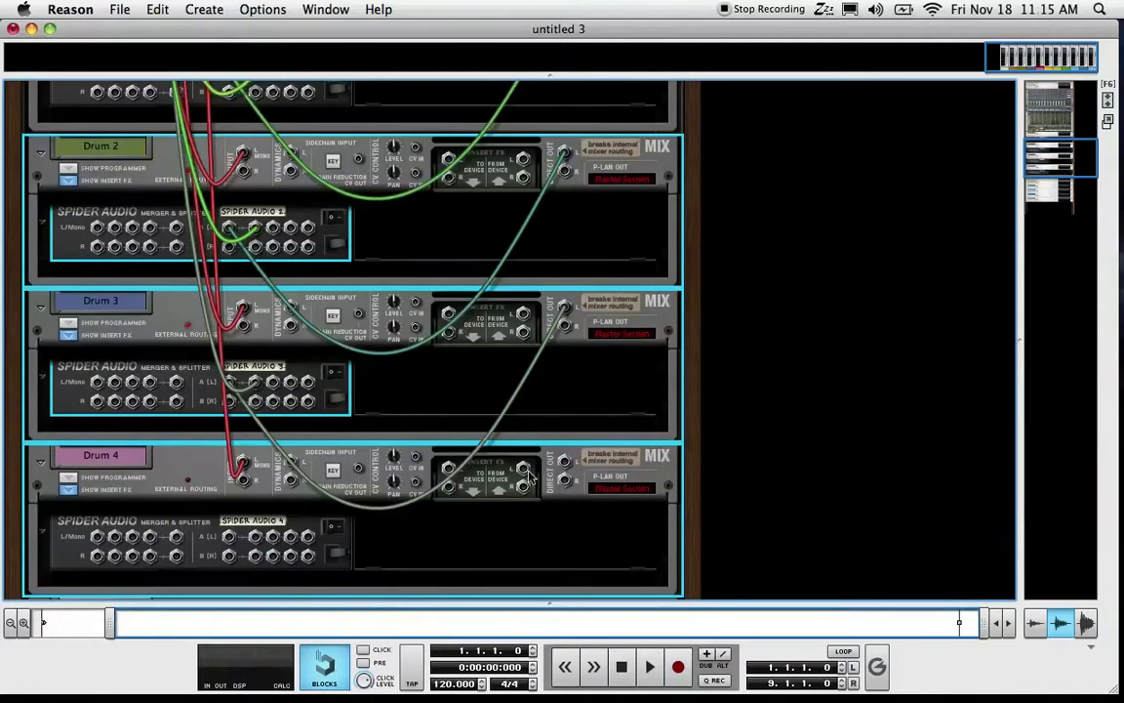
pyautogui.moveTo(564, 458)
pyautogui.mouseDown()
pyautogui.moveTo(255, 551)
pyautogui.moveTo(230, 538)
pyautogui.moveTo(256, 538)
pyautogui.moveTo(366, 5)
pyautogui.moveTo(156, 10)
pyautogui.moveTo(221, 142)
pyautogui.moveTo(229, 210)
pyautogui.moveTo(194, 176)
pyautogui.moveTo(183, 8)
pyautogui.moveTo(194, 102)
pyautogui.moveTo(166, 122)
pyautogui.moveTo(150, 186)
pyautogui.mouseUp()
pyautogui.press('Tab')
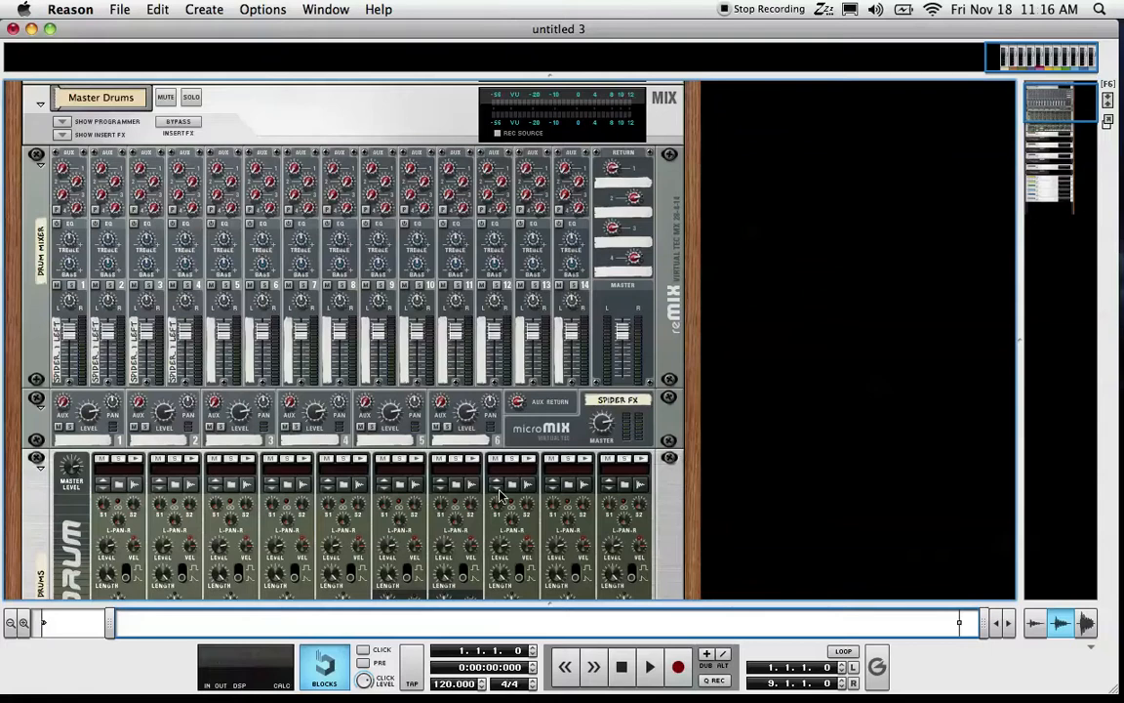
pyautogui.scroll(-3, 260, 349)
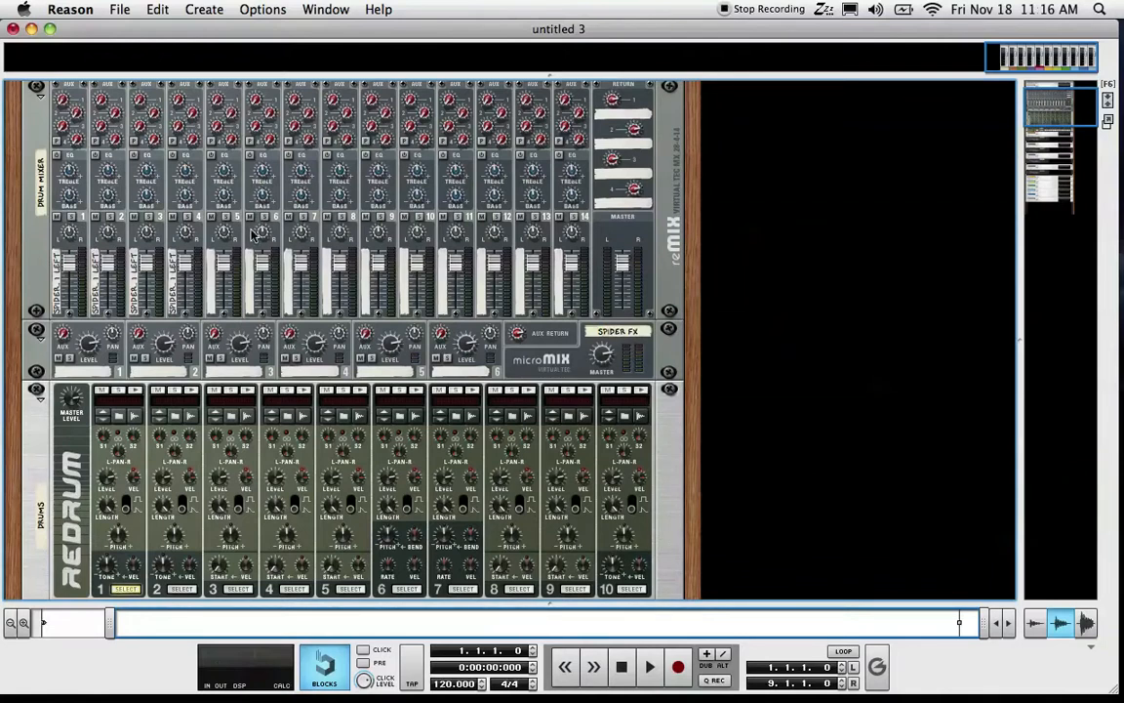
# Review the drum mixer, Redrum and Spider Audio inserts in the rack, and the drum channel strips in the main mixer.
pyautogui.scroll(3, 252, 234)
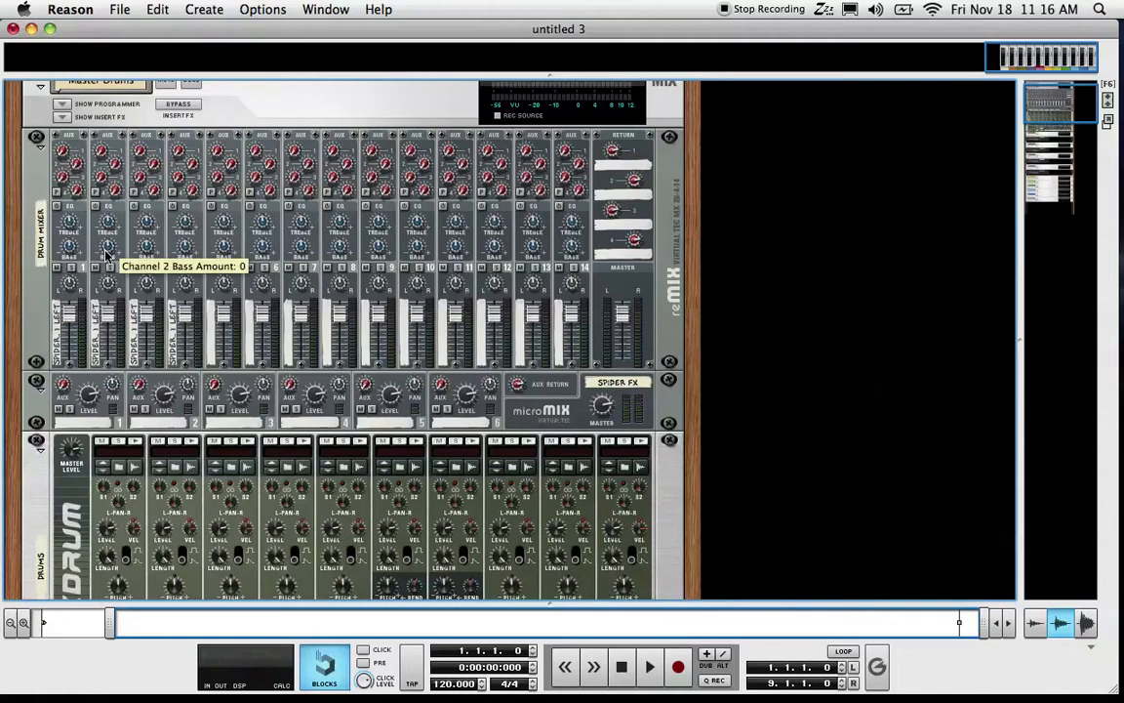
pyautogui.scroll(-10, 314, 239)
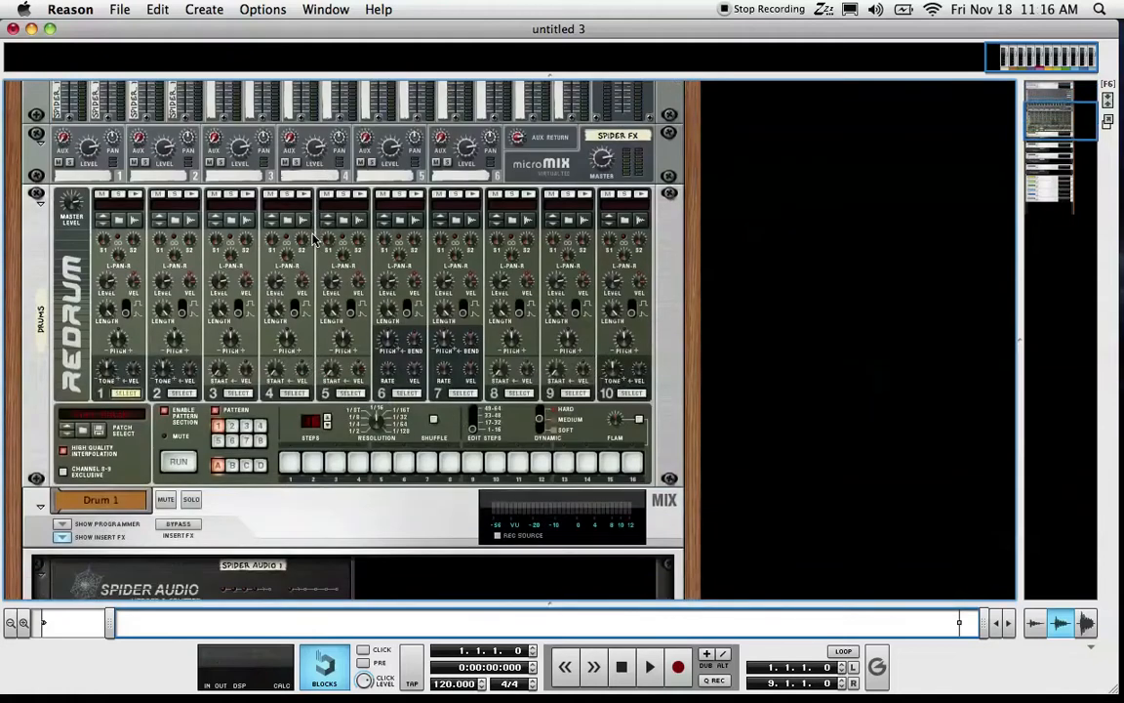
pyautogui.scroll(-15, 314, 239)
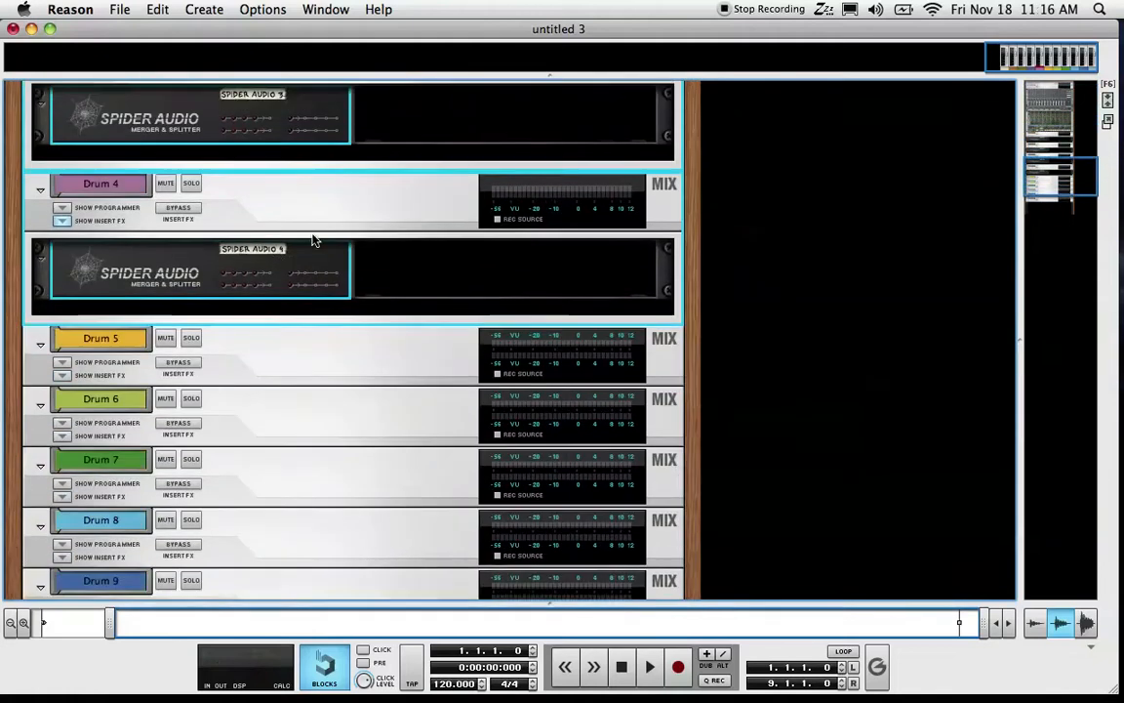
pyautogui.scroll(3, 313, 238)
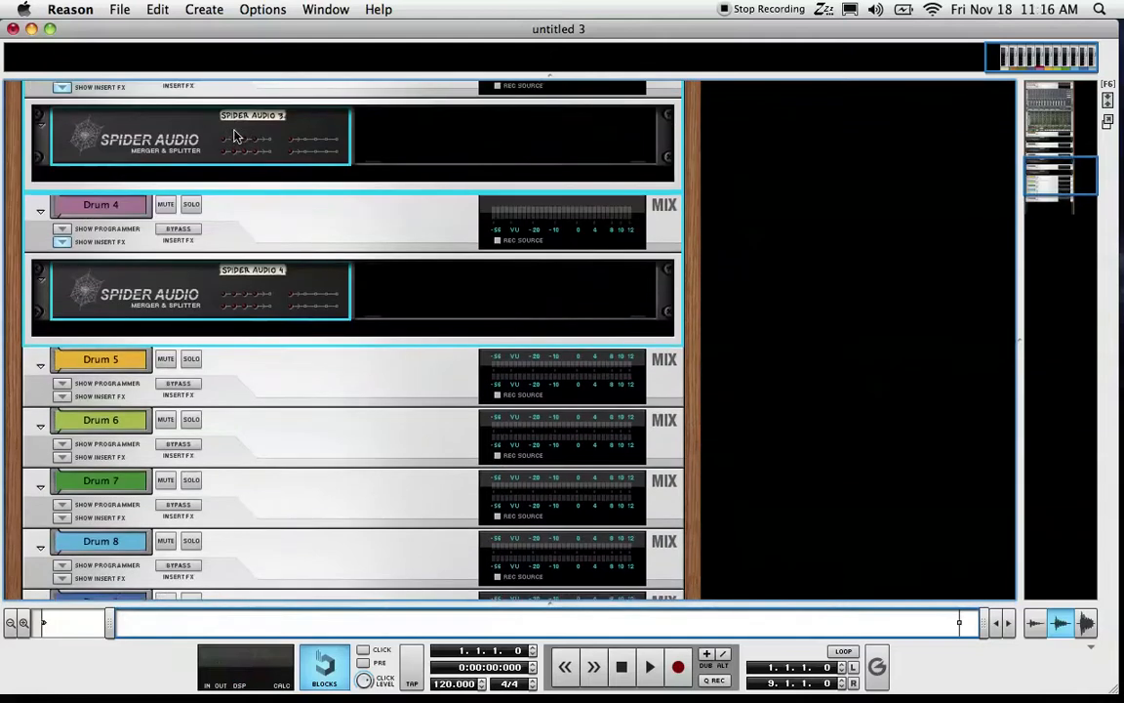
pyautogui.scroll(5, 234, 137)
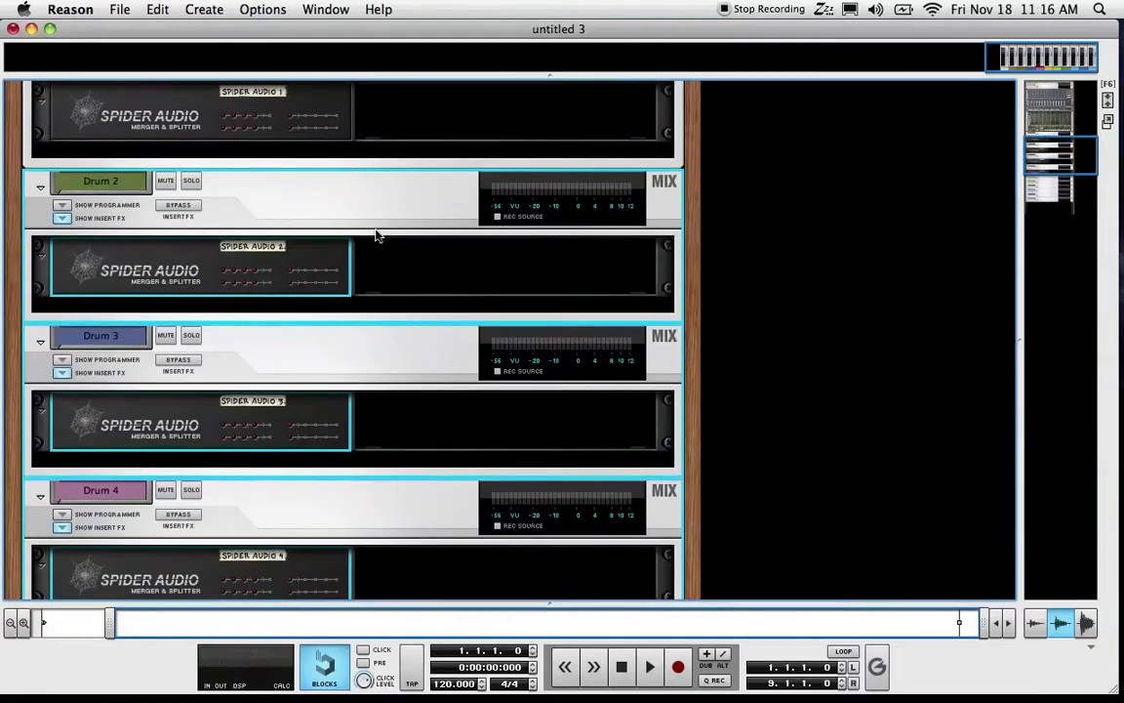
pyautogui.press('F5')
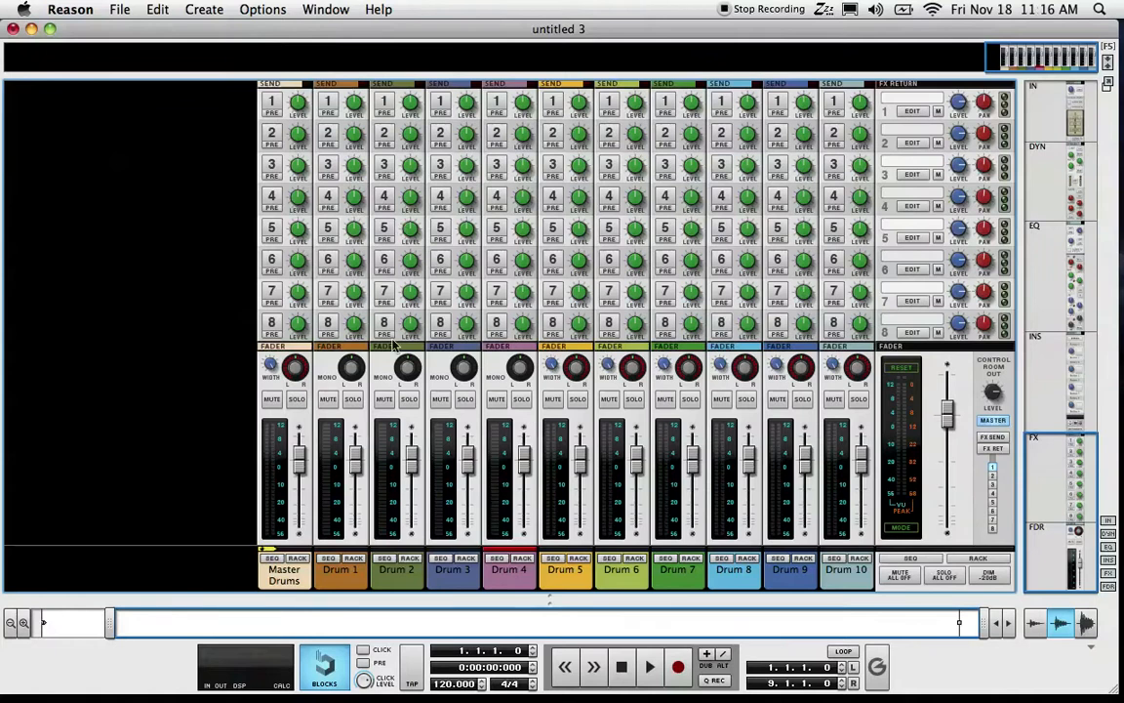
pyautogui.scroll(5, 501, 238)
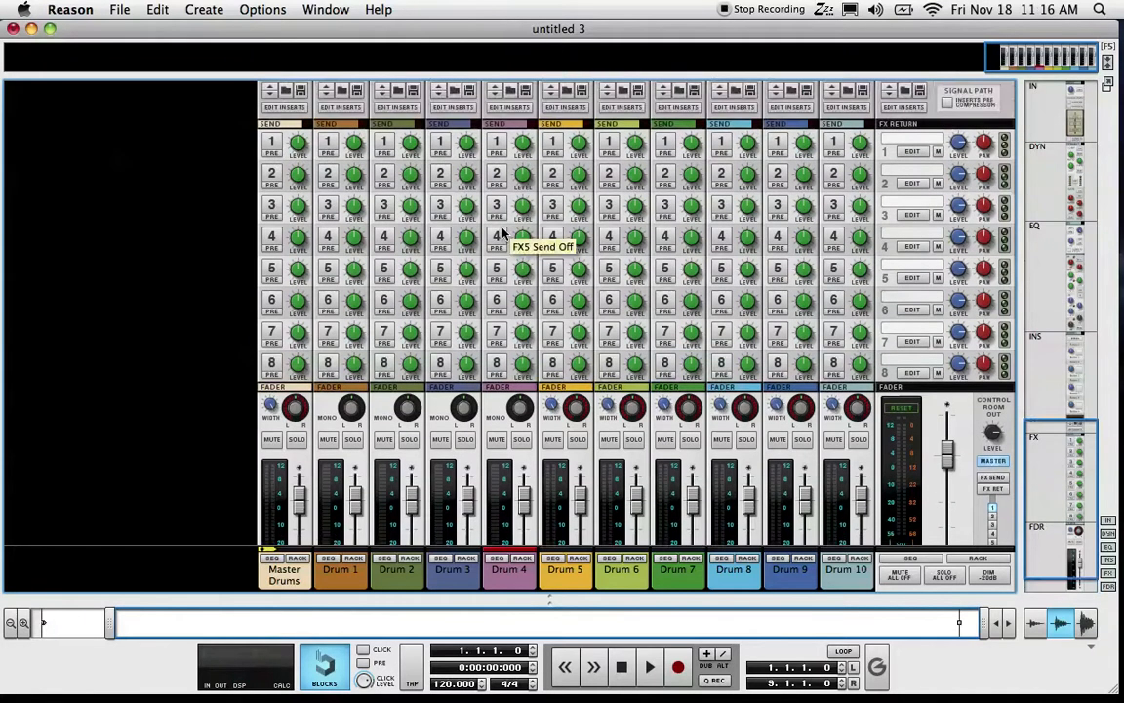
pyautogui.scroll(1, 502, 231)
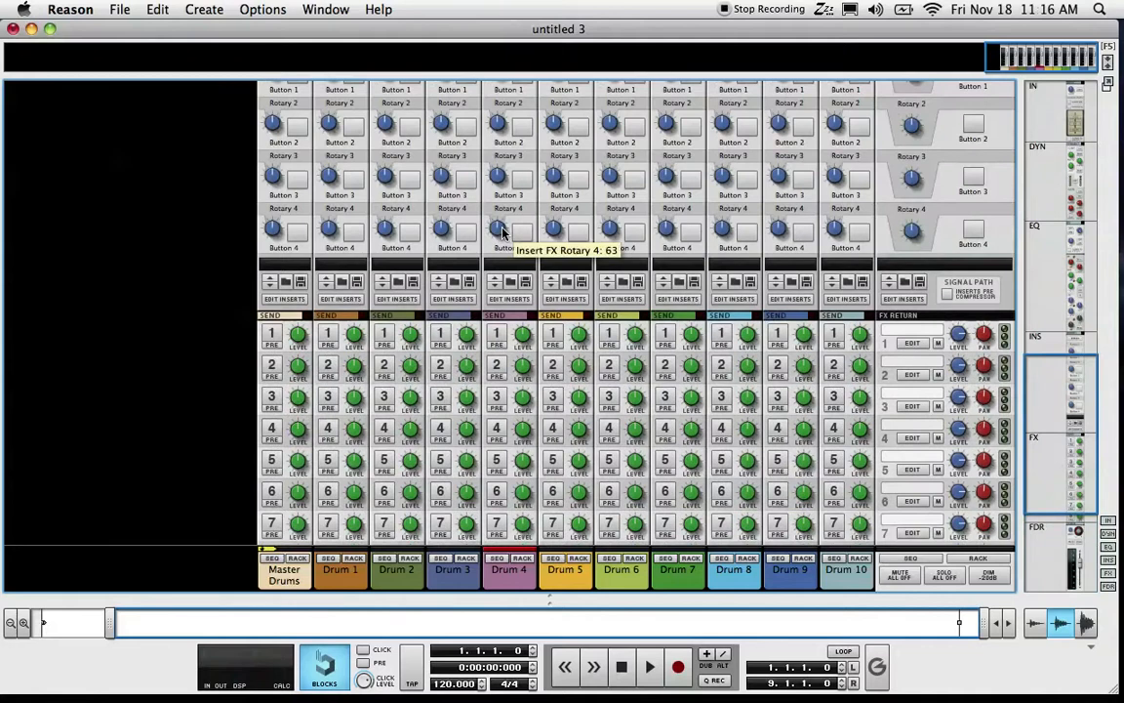
pyautogui.scroll(1, 501, 231)
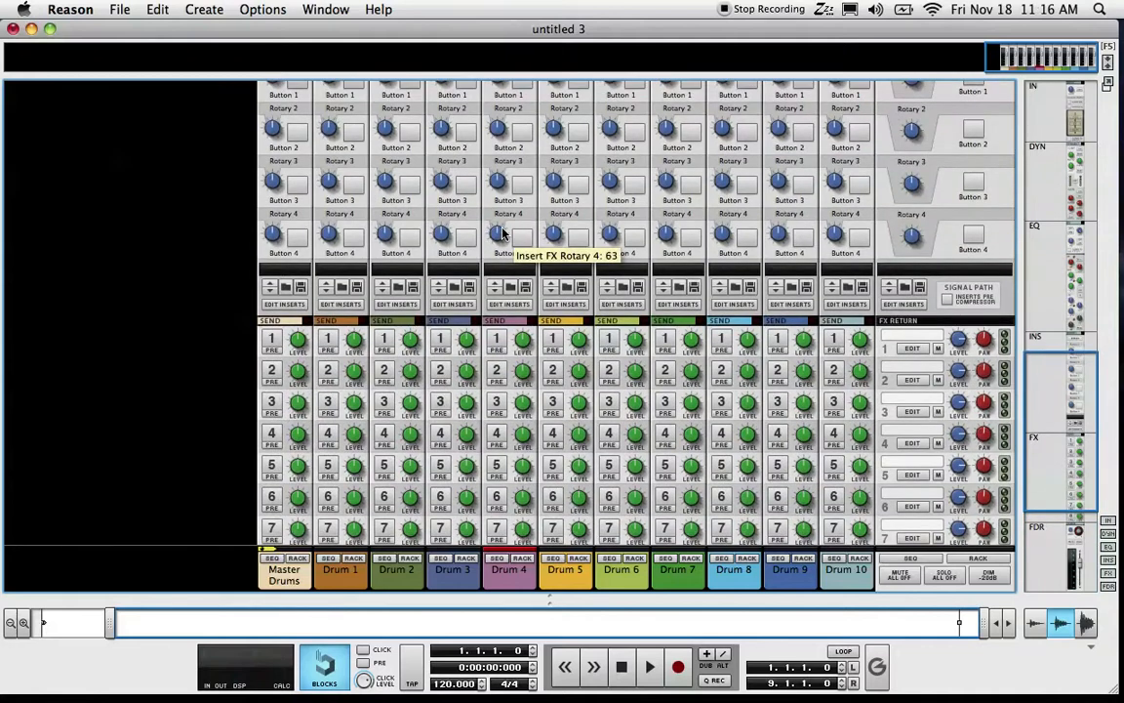
# Return to the front of the rack and hide the insert effects of mix channels Drum 1 through Drum 4.
pyautogui.press('F6')
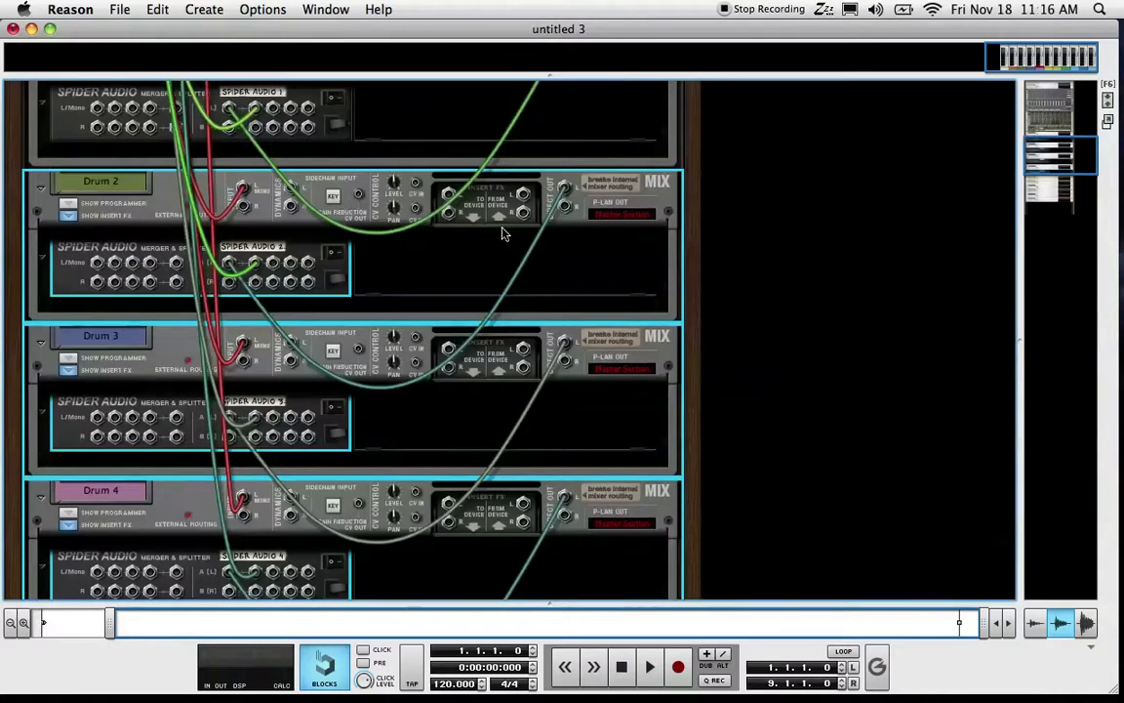
pyautogui.press('Tab')
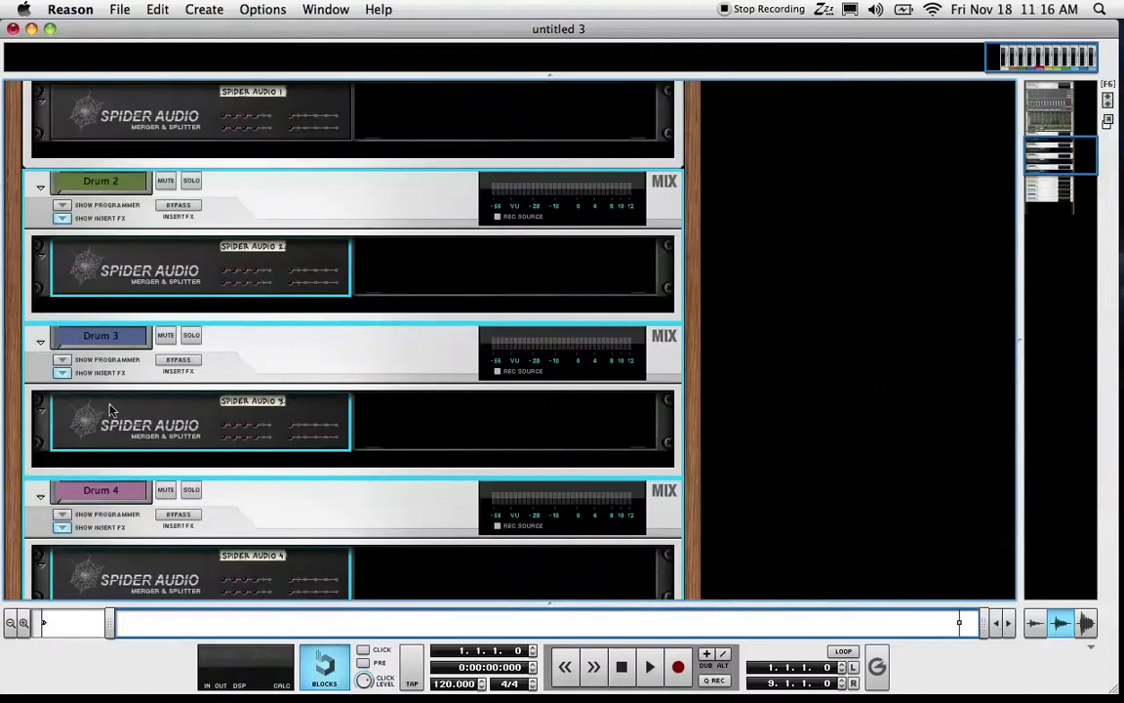
pyautogui.click(64, 221)
pyautogui.click(61, 278)
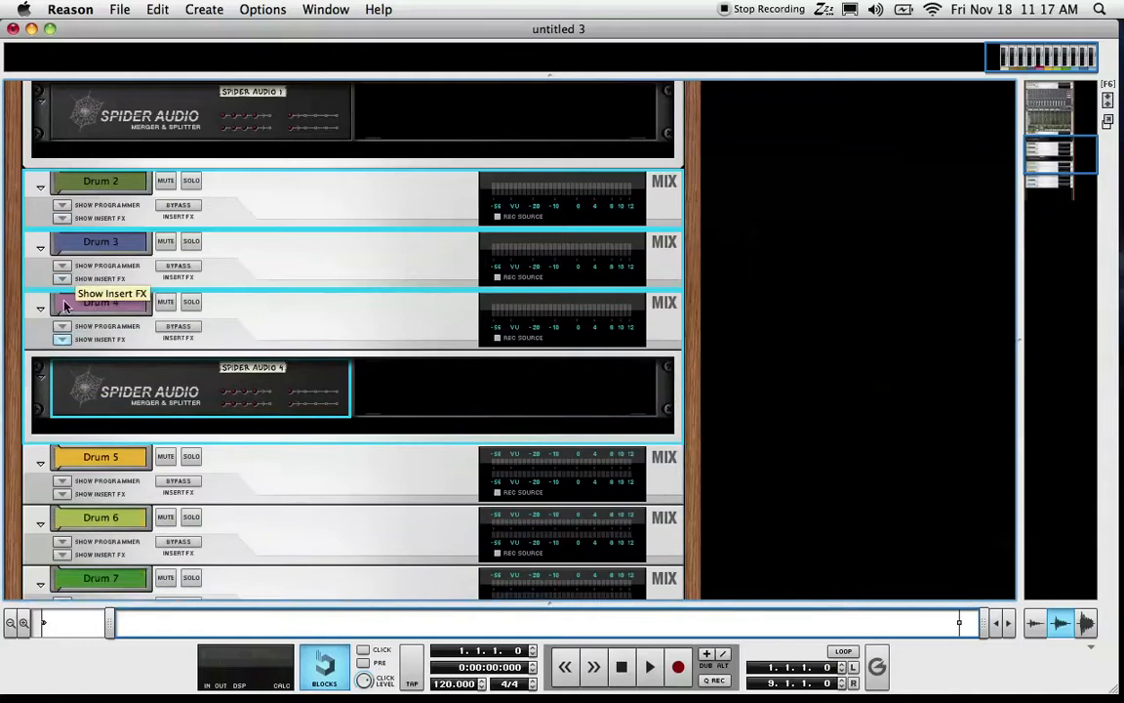
pyautogui.click(64, 340)
pyautogui.scroll(3, 64, 342)
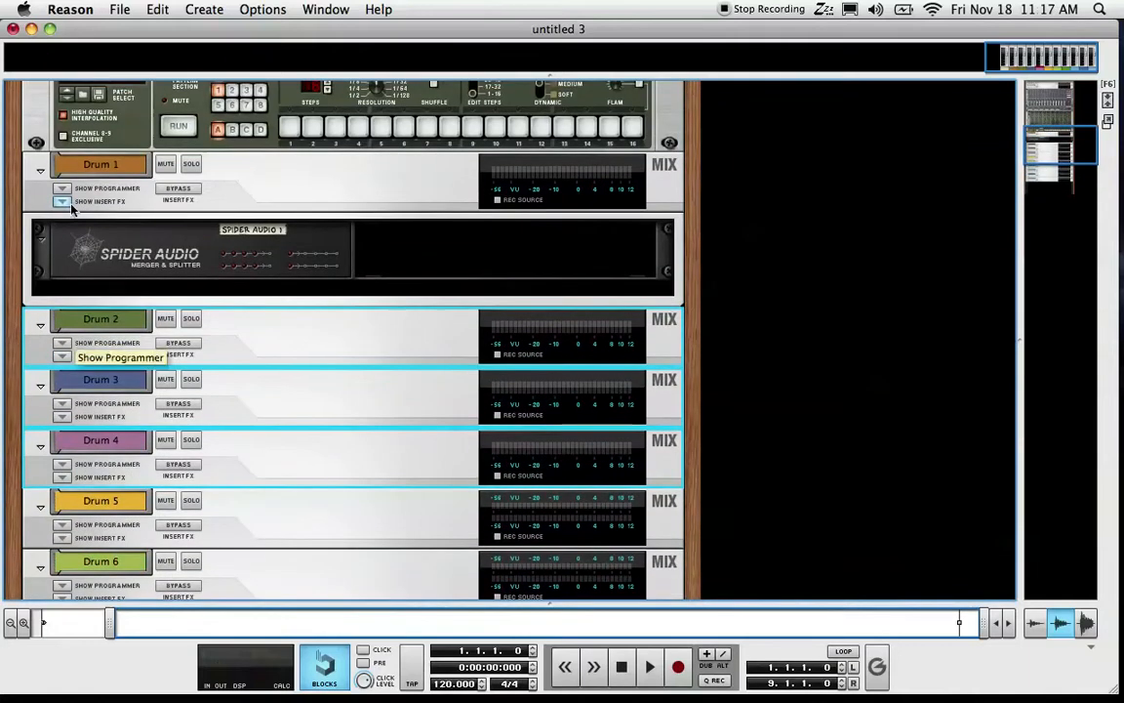
pyautogui.click(62, 201)
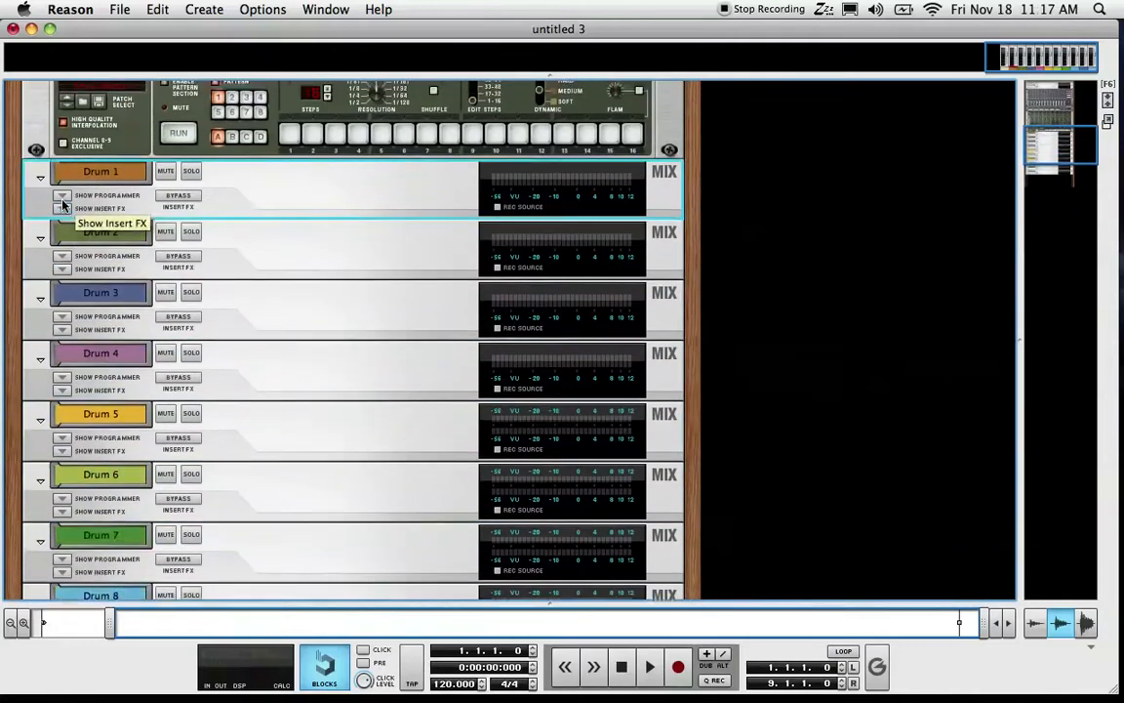
# Load VEC1 BD Clubby 14.wav from the VEC1 Bassdrums samples in Drum Samples 2 into Redrum channel 1.
pyautogui.scroll(5, 62, 201)
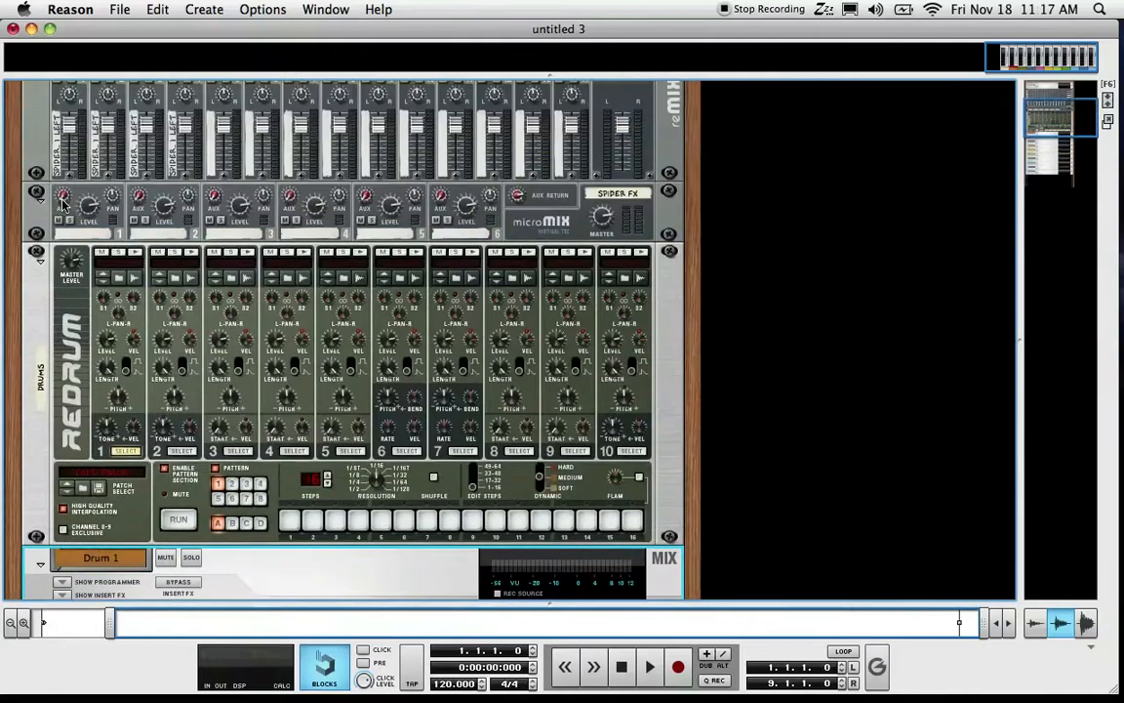
pyautogui.scroll(-2, 63, 202)
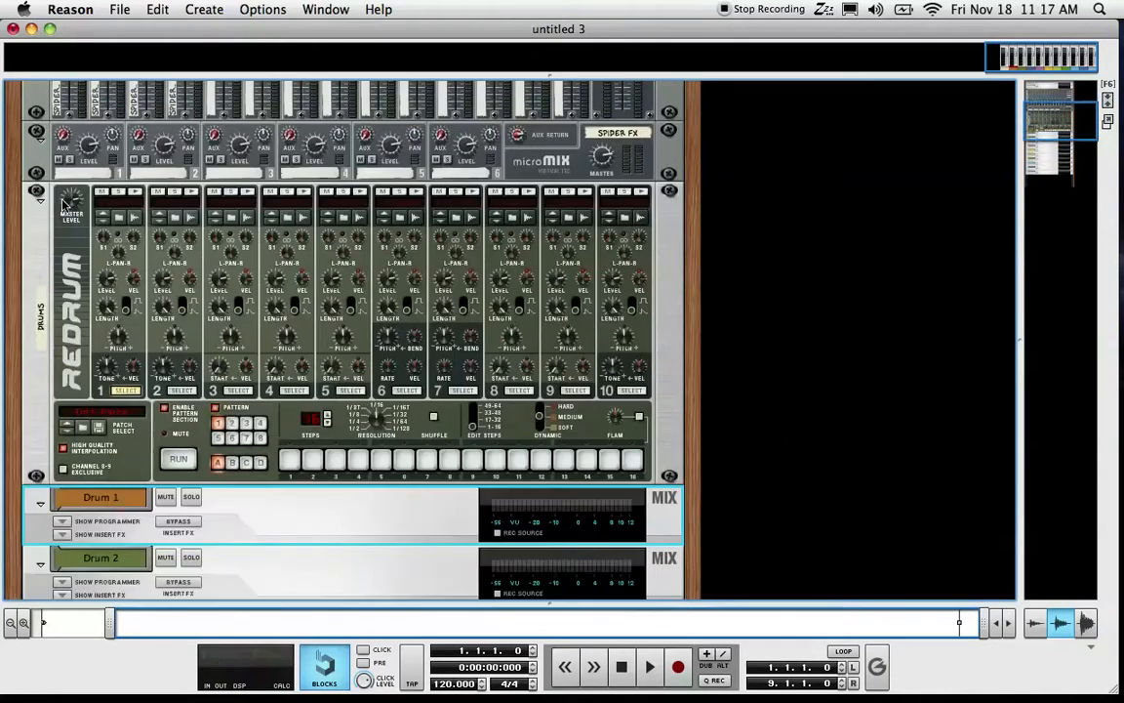
pyautogui.click(118, 216)
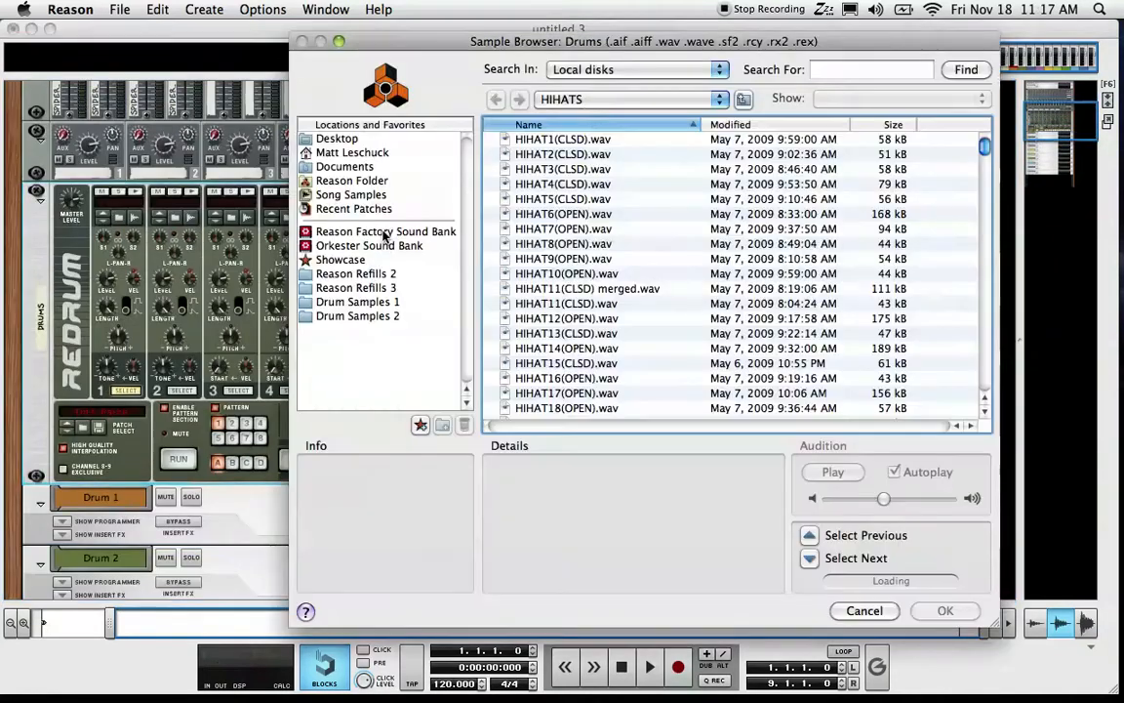
pyautogui.click(589, 100)
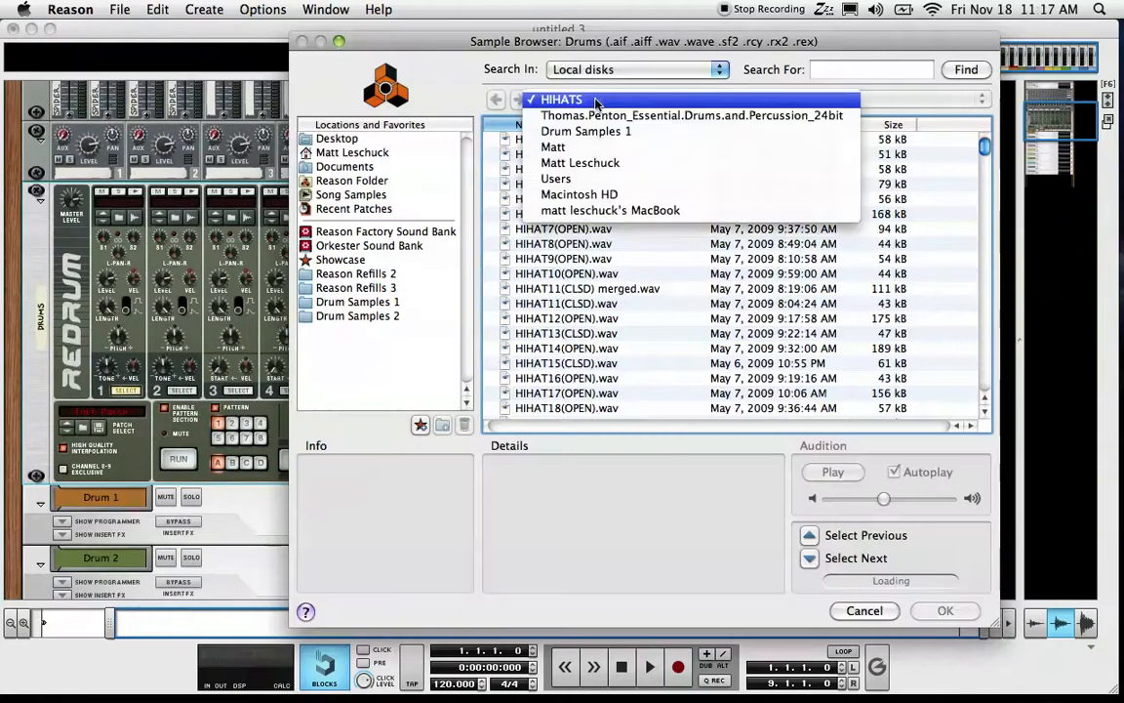
pyautogui.click(380, 320)
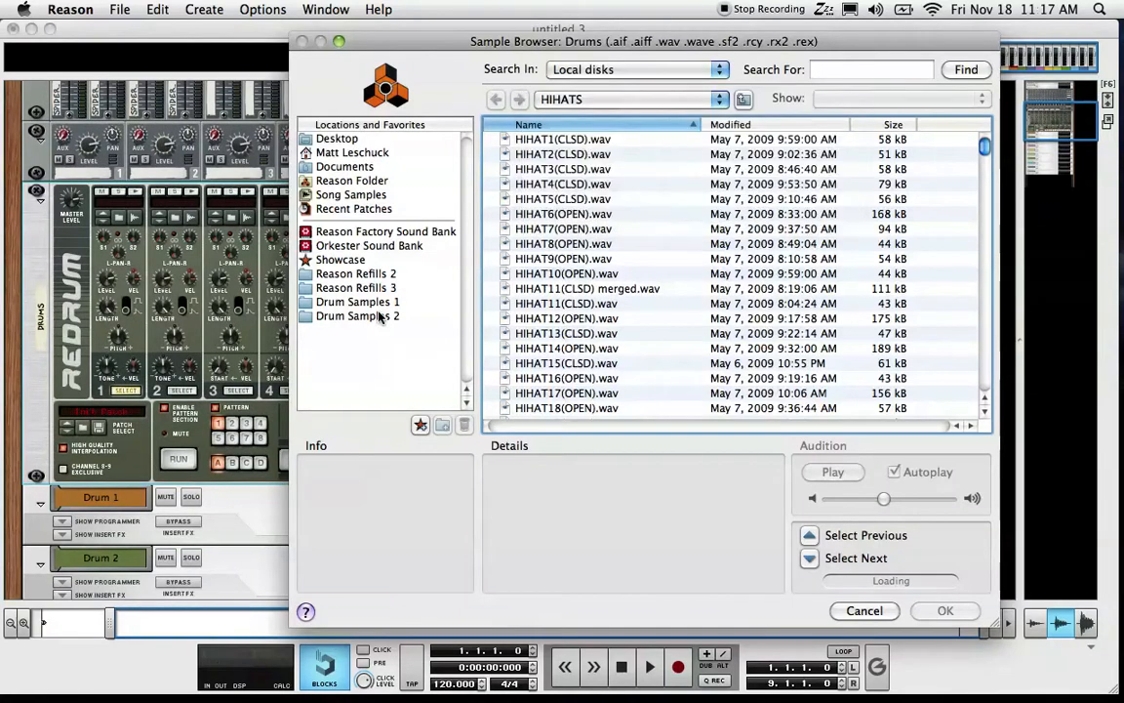
pyautogui.click(375, 317)
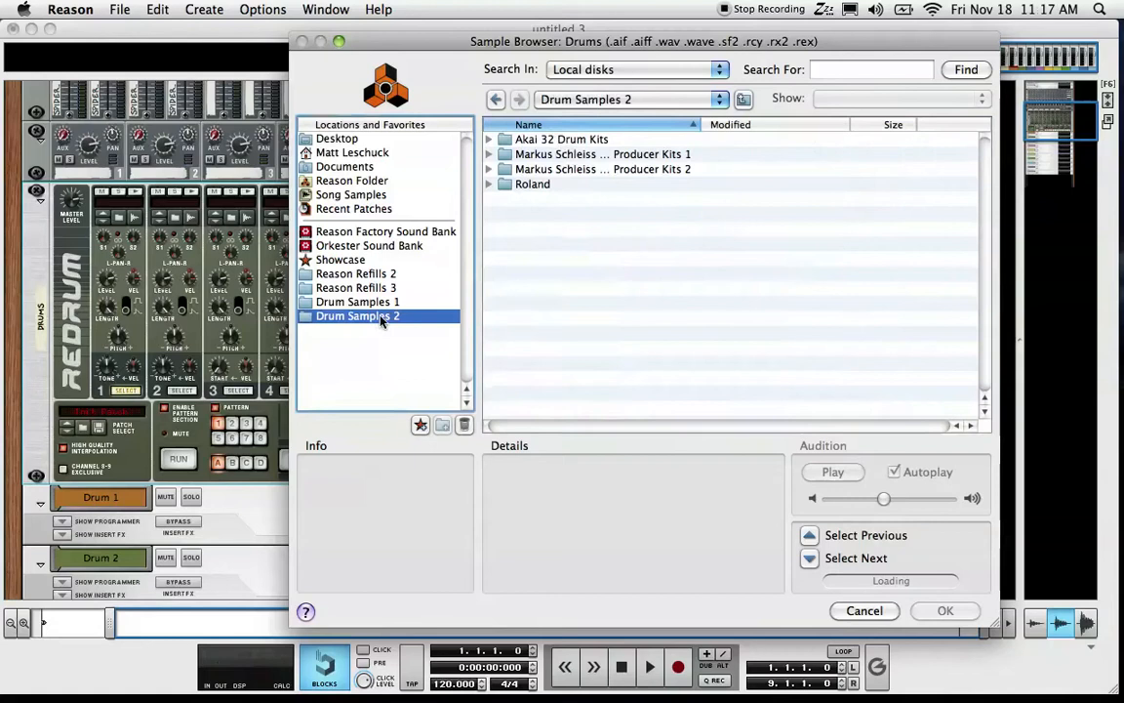
pyautogui.doubleClick(562, 156)
pyautogui.doubleClick(560, 142)
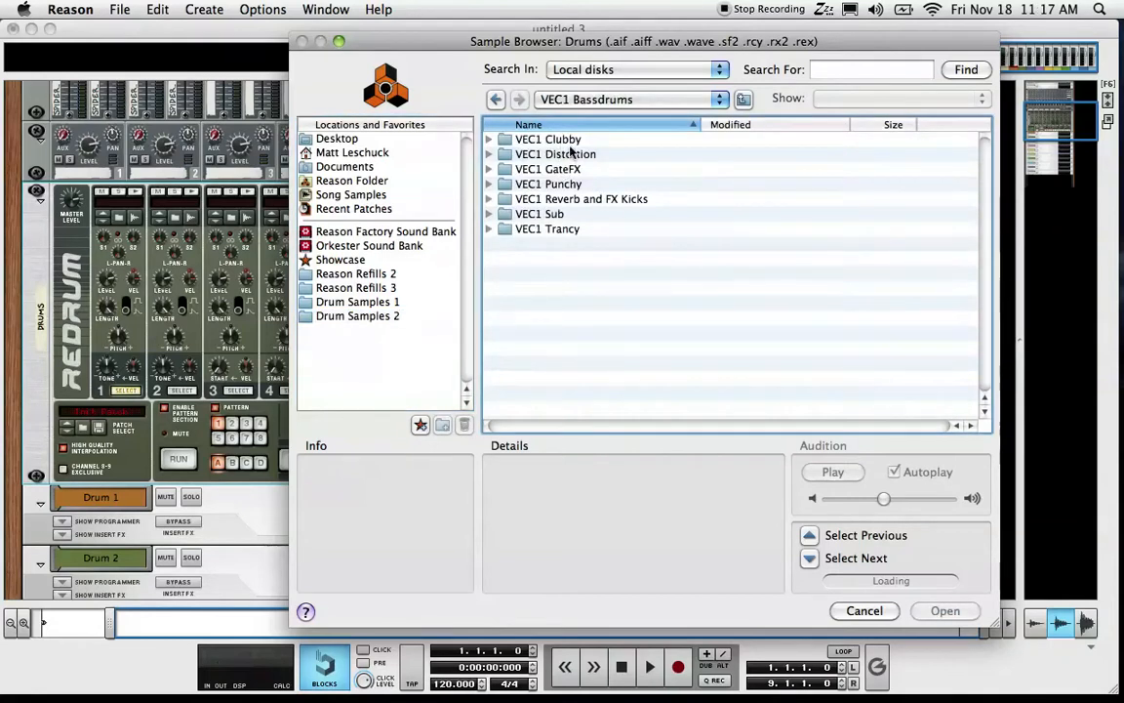
pyautogui.doubleClick(519, 140)
pyautogui.click(582, 334)
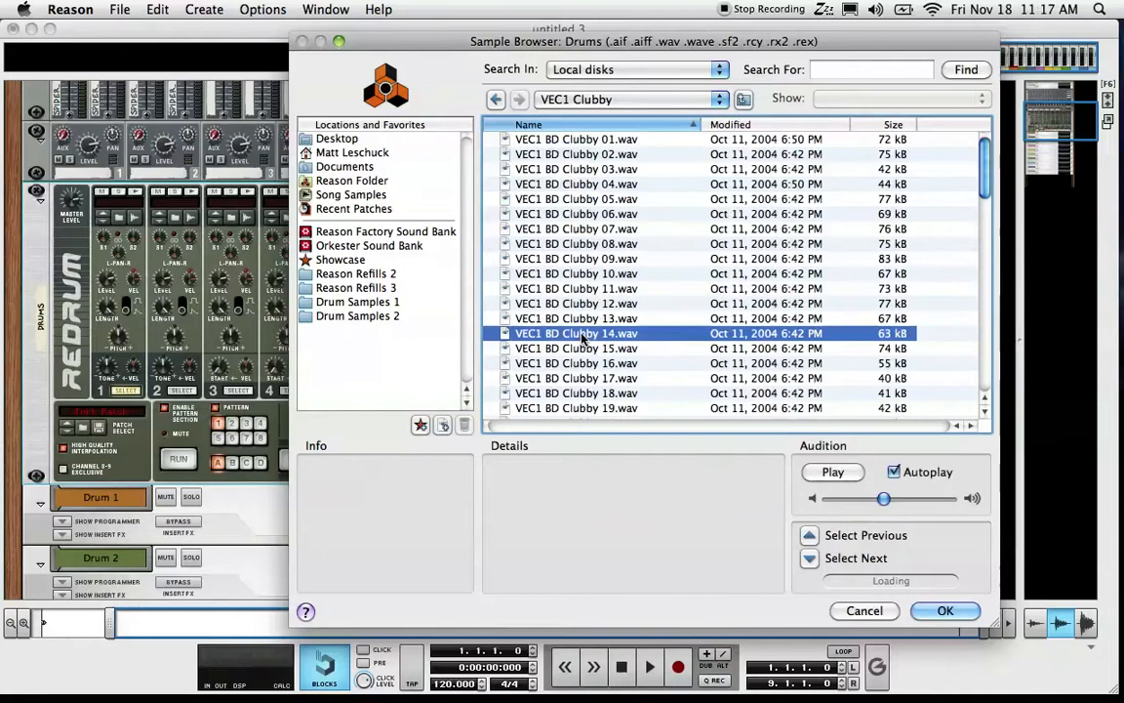
pyautogui.doubleClick(583, 334)
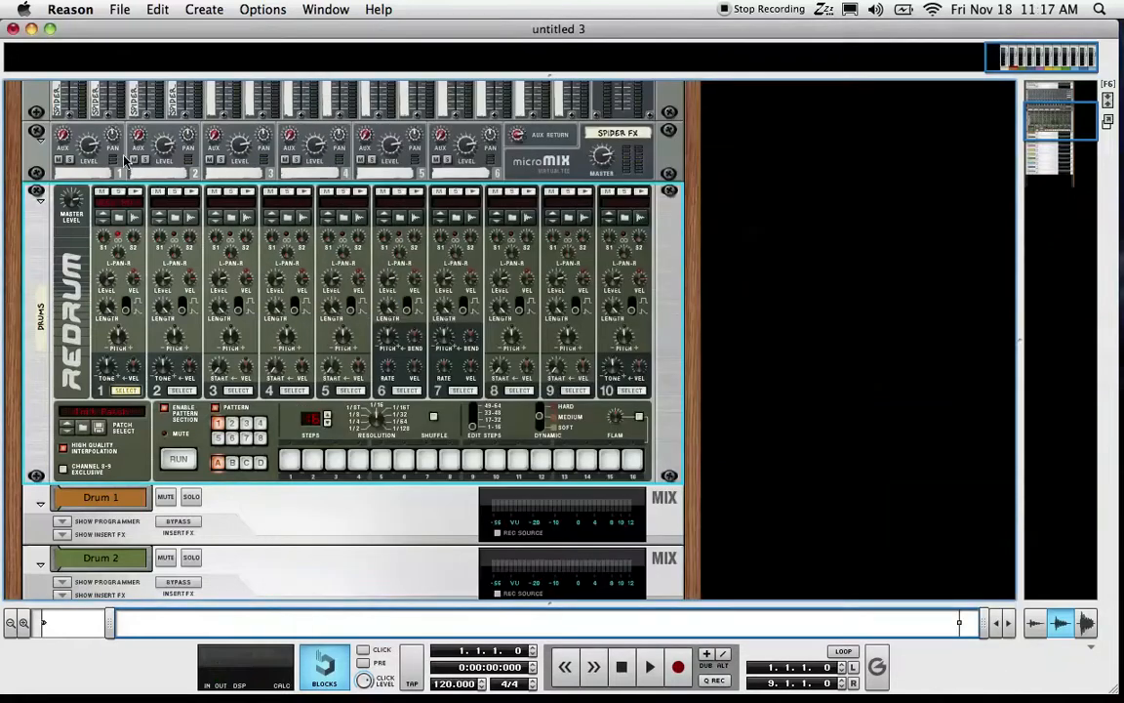
# Load the first sample of the VEC1 Snares folder into Redrum channel 2.
pyautogui.click(173, 219)
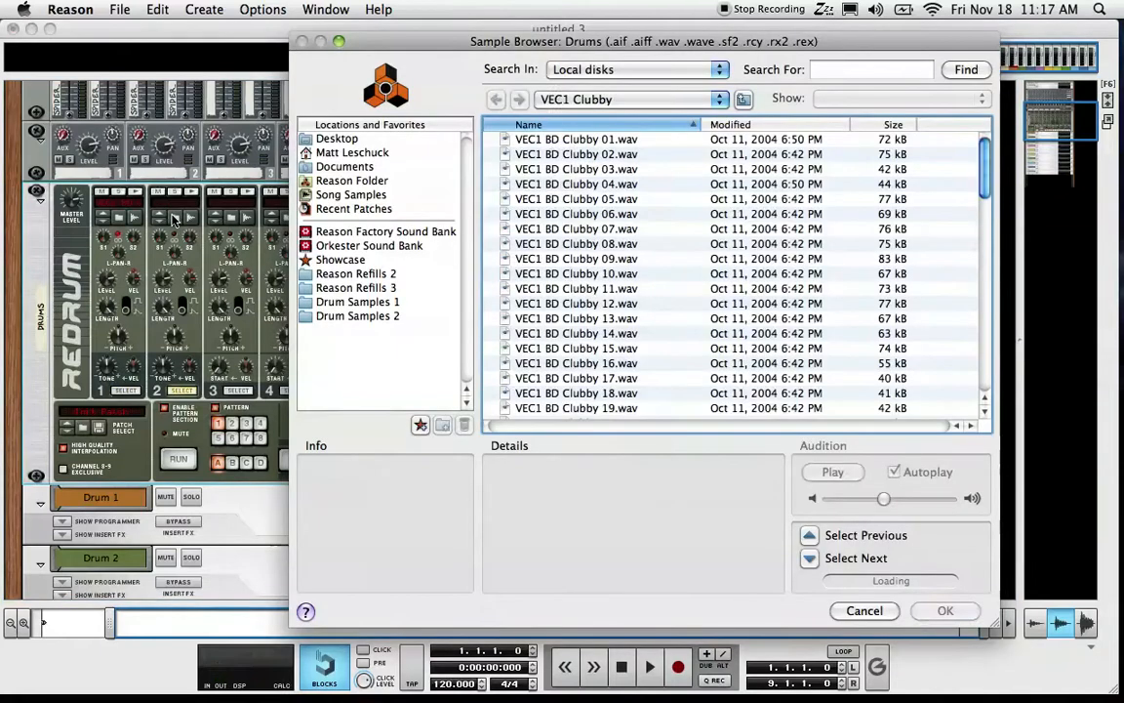
pyautogui.click(562, 100)
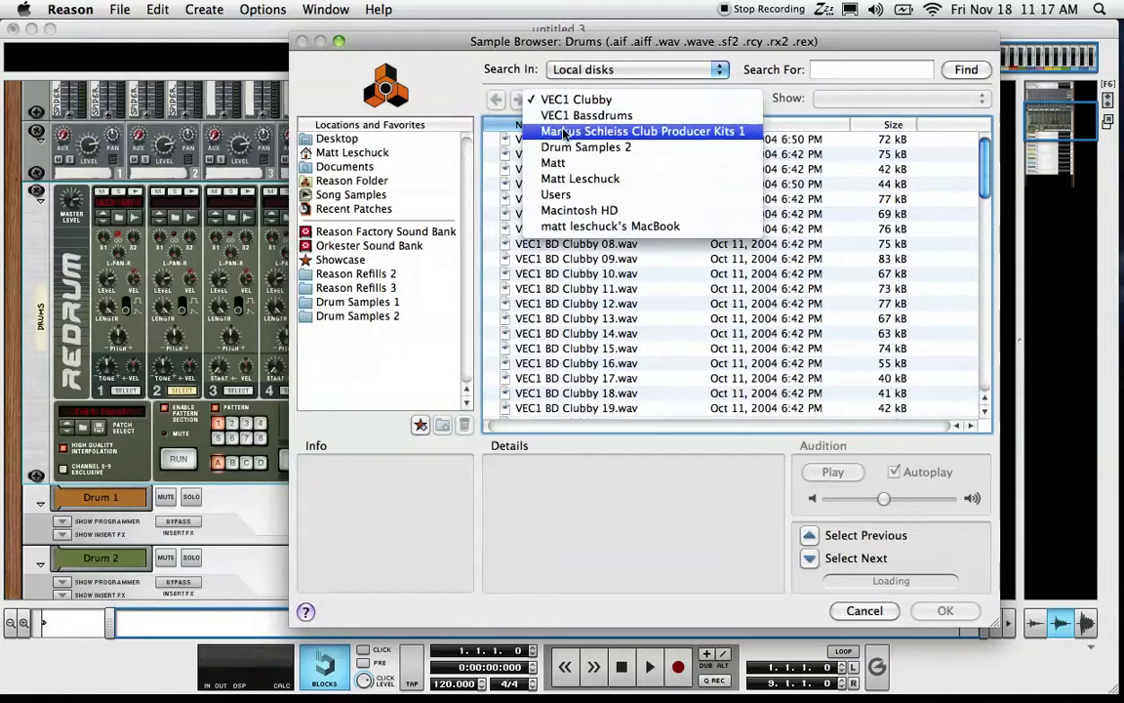
pyautogui.click(566, 131)
pyautogui.doubleClick(554, 198)
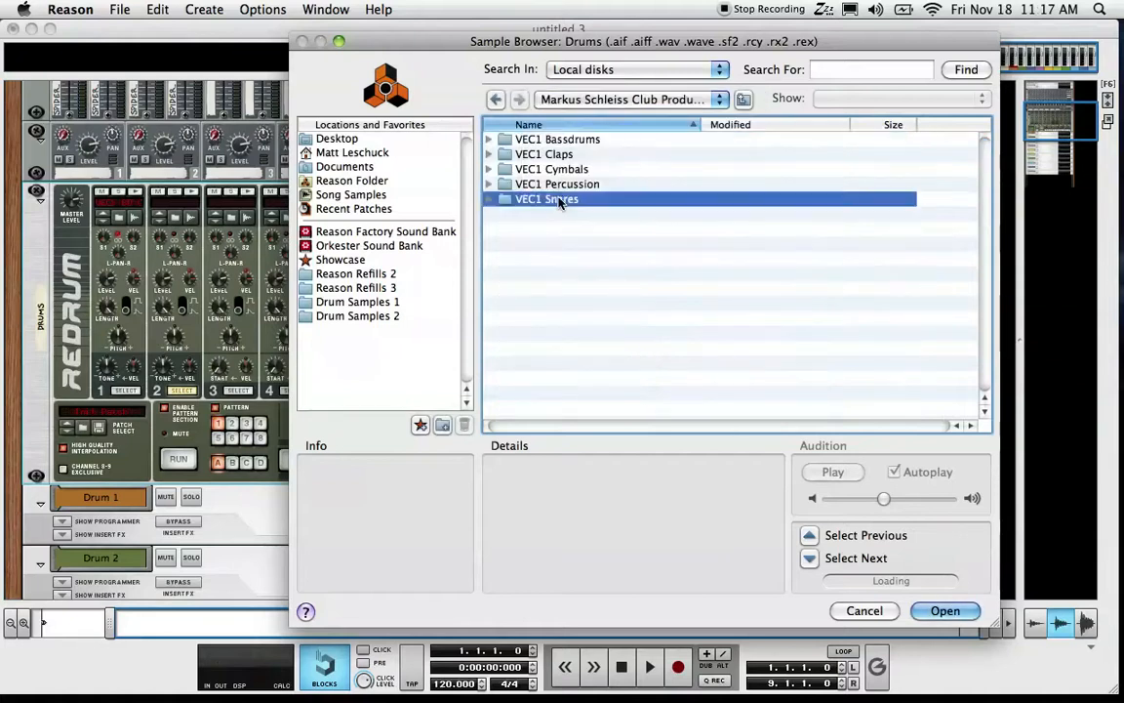
pyautogui.doubleClick(563, 143)
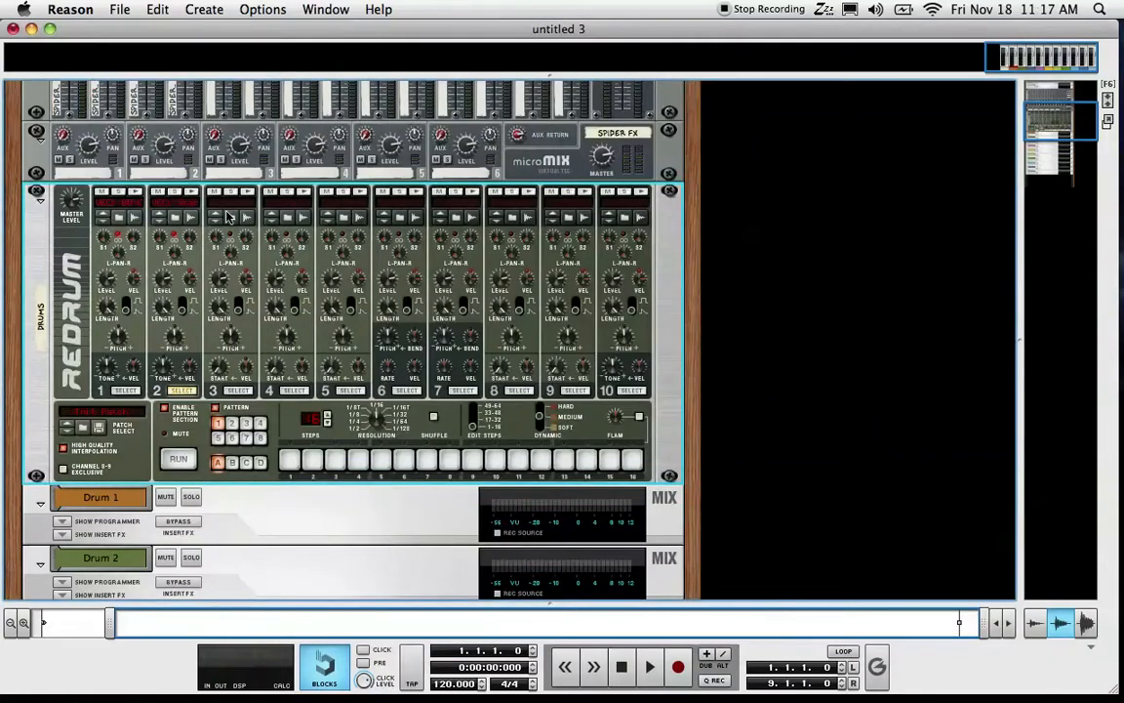
# Load an open hi-hat sample from the VEC1 Open HH folder within VEC1 Cymbals into Redrum channel 3.
pyautogui.click(226, 216)
pyautogui.click(591, 101)
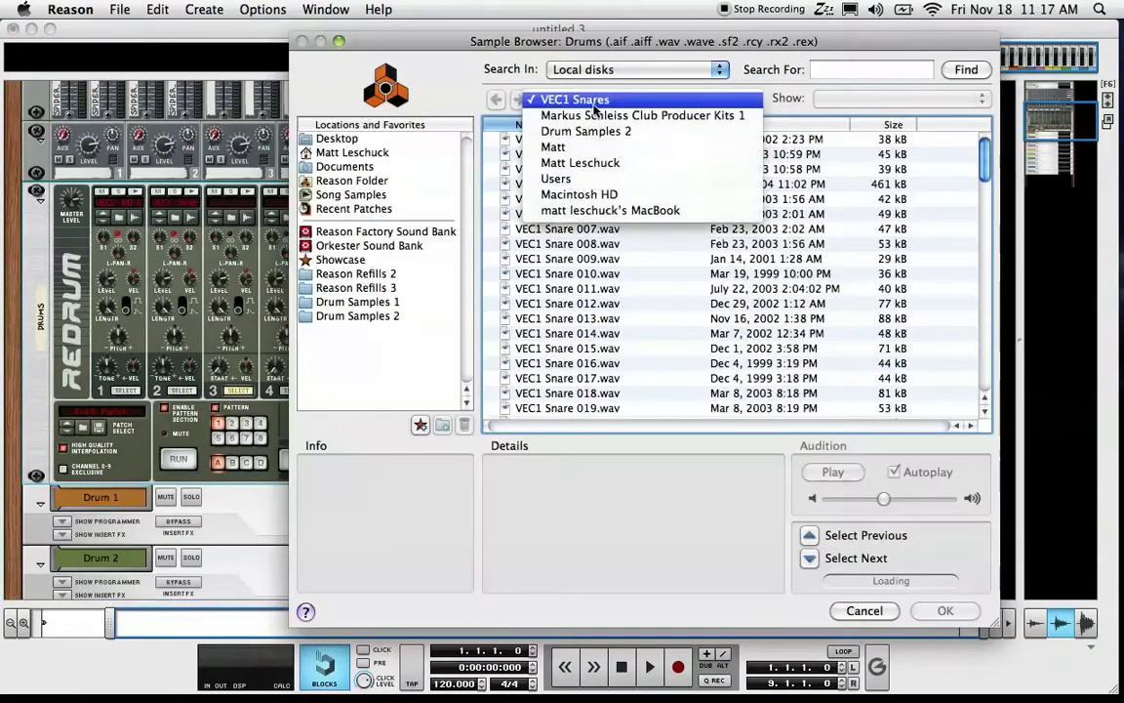
pyautogui.click(595, 118)
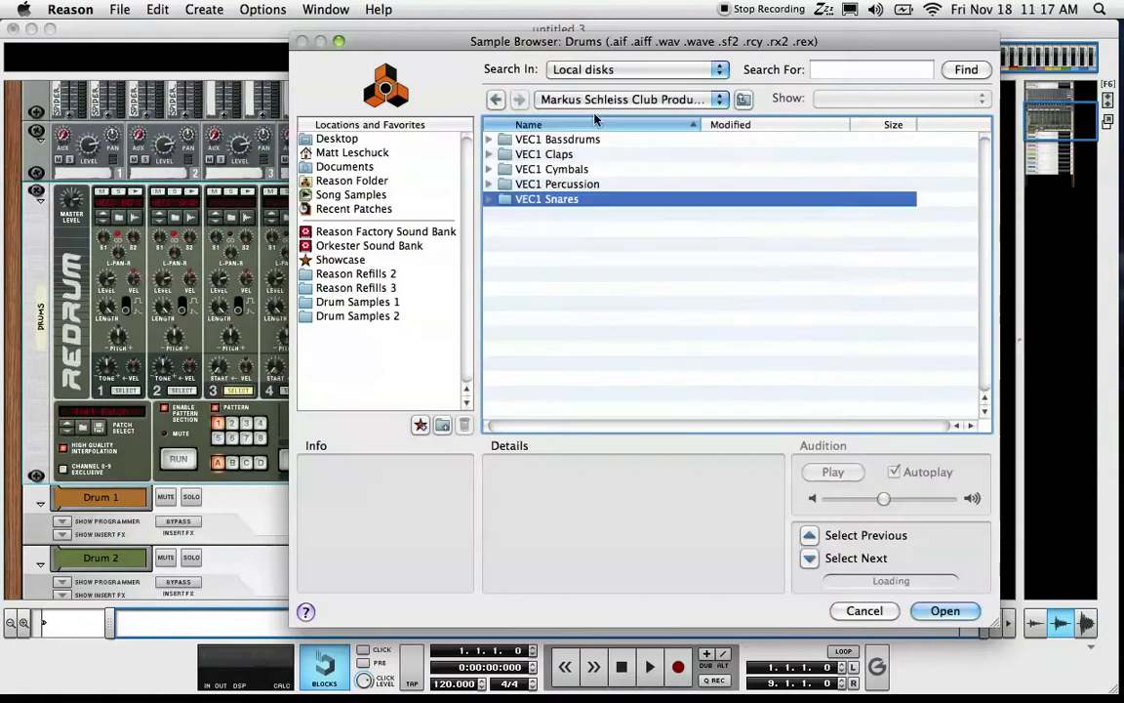
pyautogui.click(576, 170)
pyautogui.doubleClick(575, 170)
pyautogui.click(555, 170)
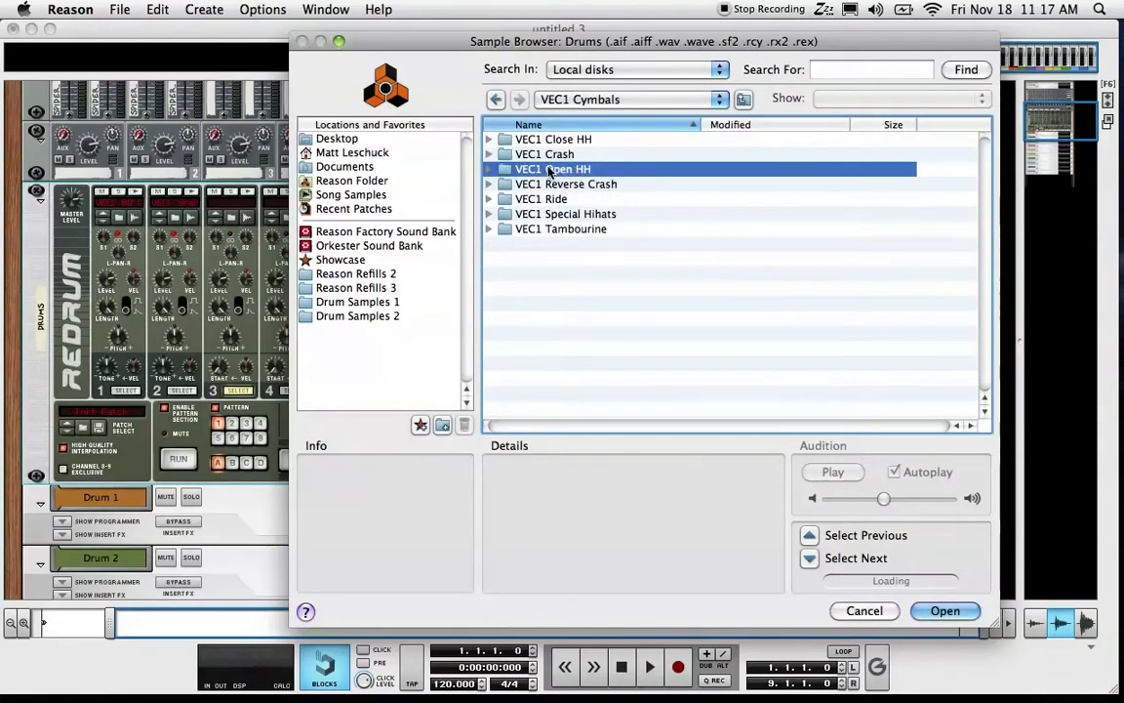
pyautogui.doubleClick(552, 170)
pyautogui.doubleClick(512, 213)
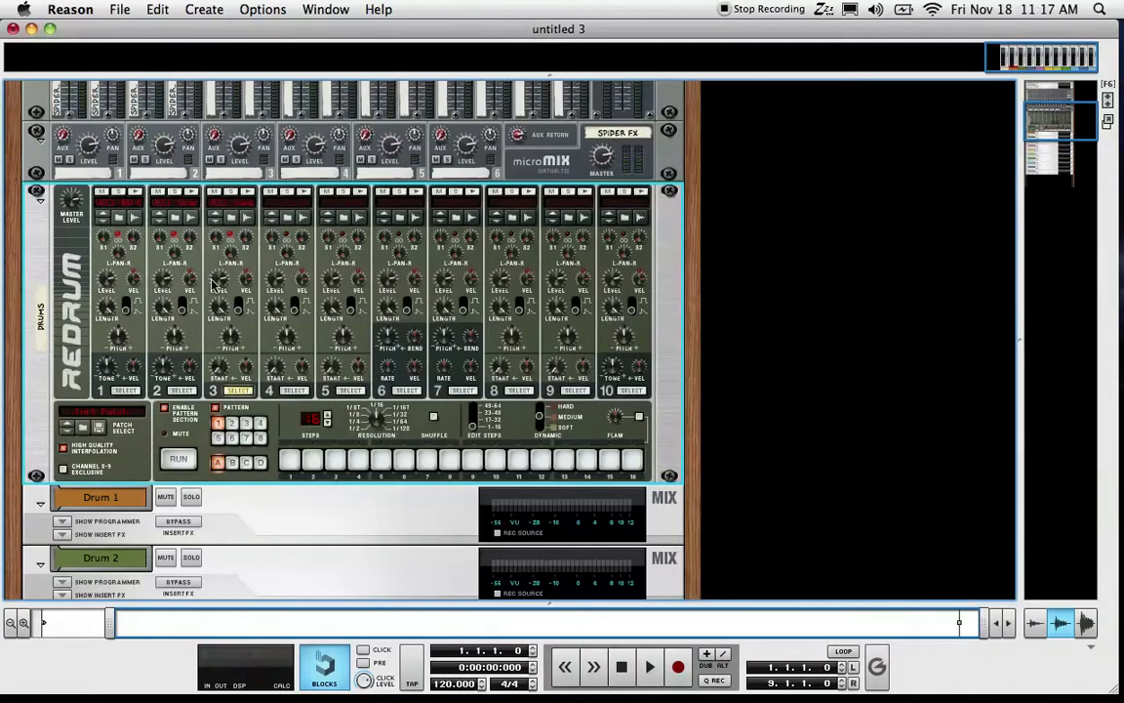
pyautogui.moveTo(224, 281)
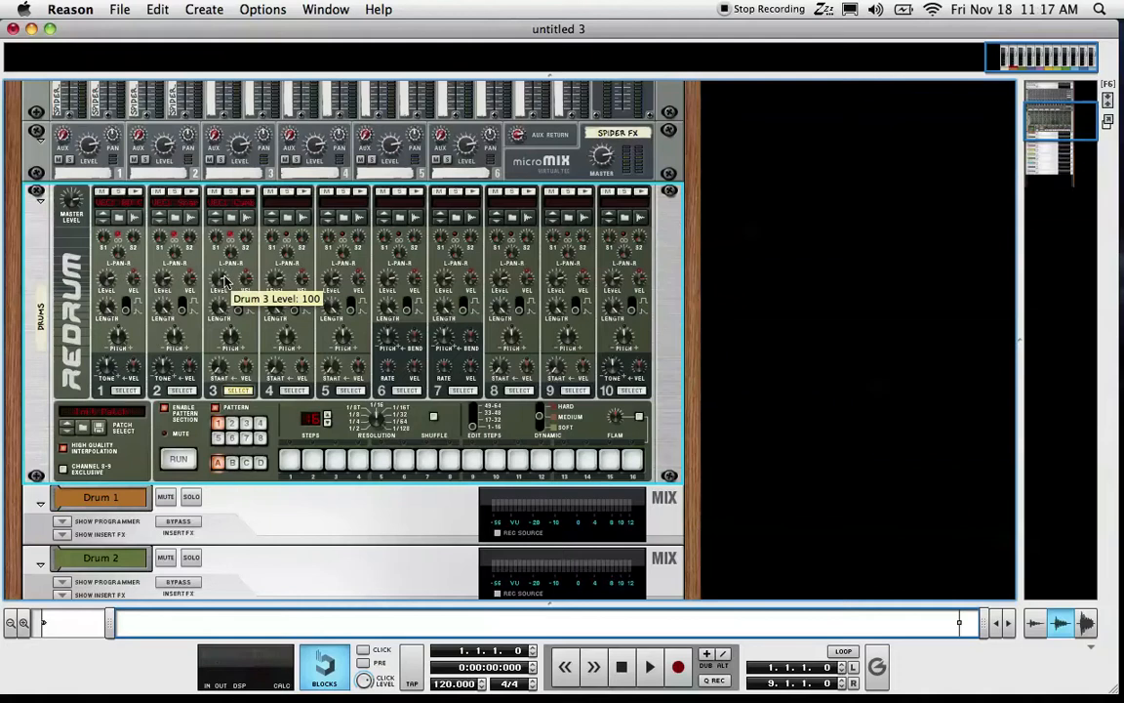
pyautogui.moveTo(224, 324)
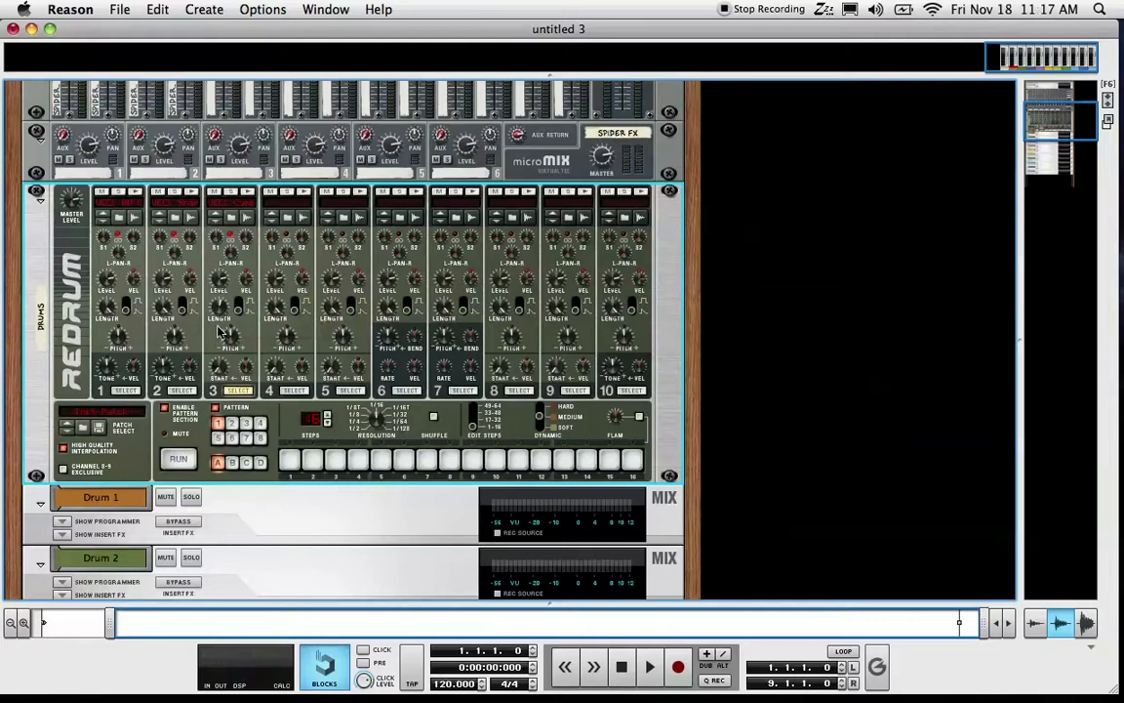
# Program the kick on Redrum channel 1 at steps 1, 5, 9 and 13.
pyautogui.click(127, 390)
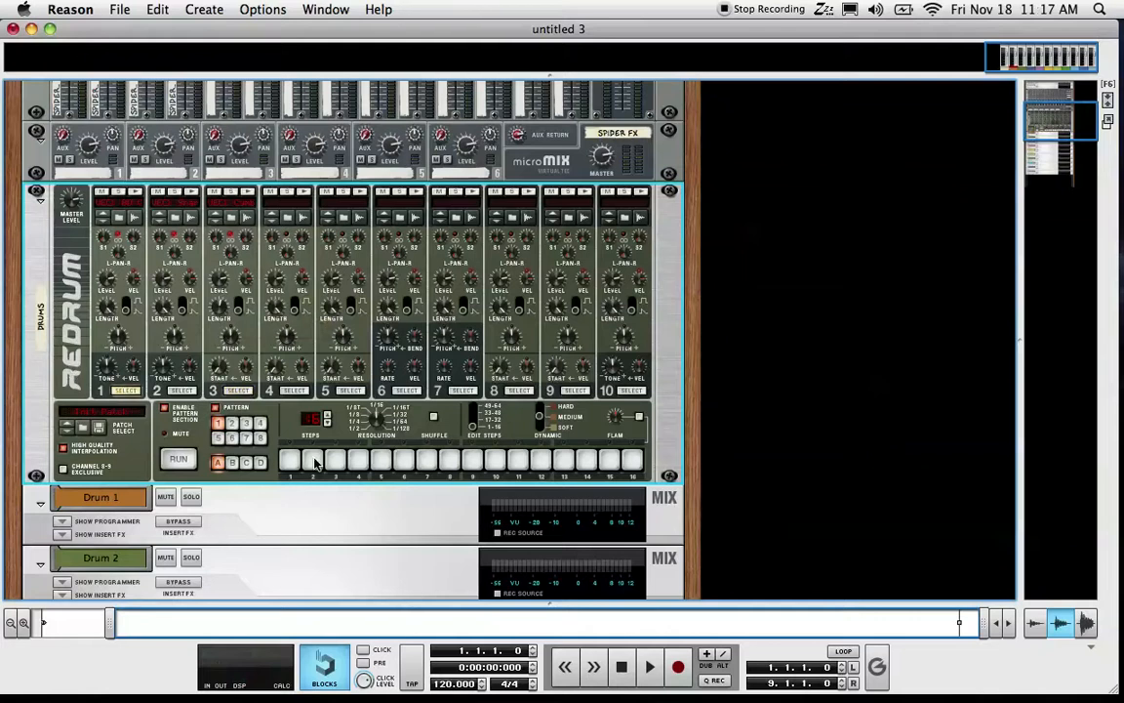
pyautogui.click(290, 460)
pyautogui.click(380, 460)
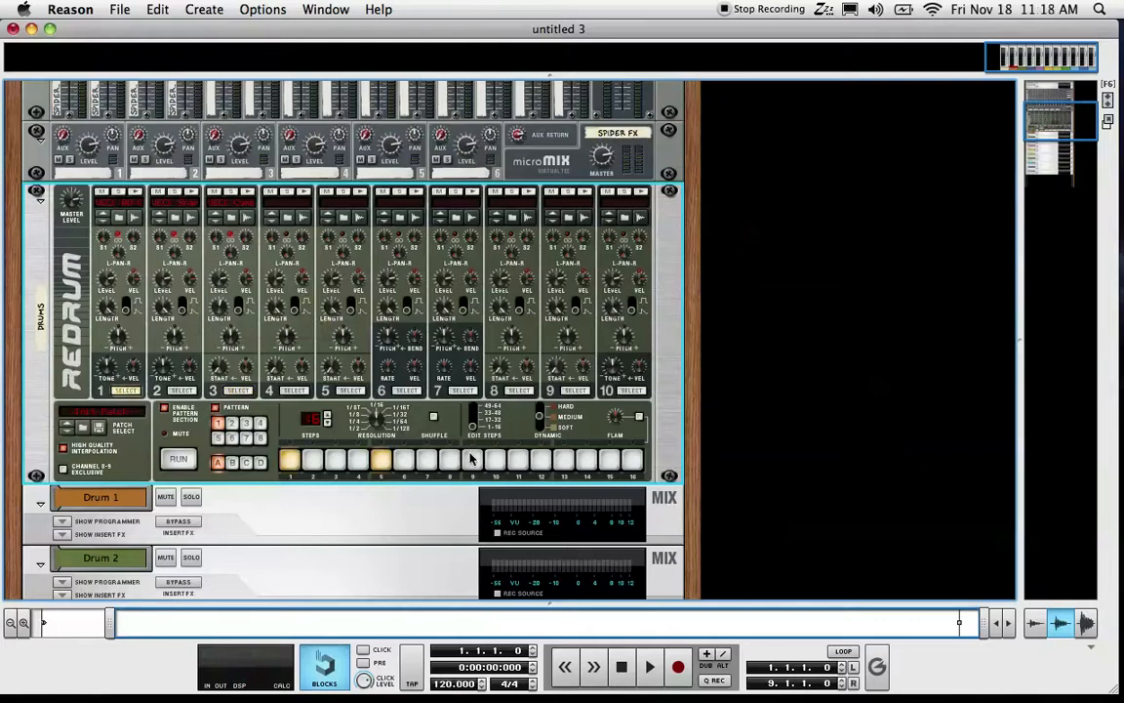
pyautogui.click(472, 460)
pyautogui.click(563, 460)
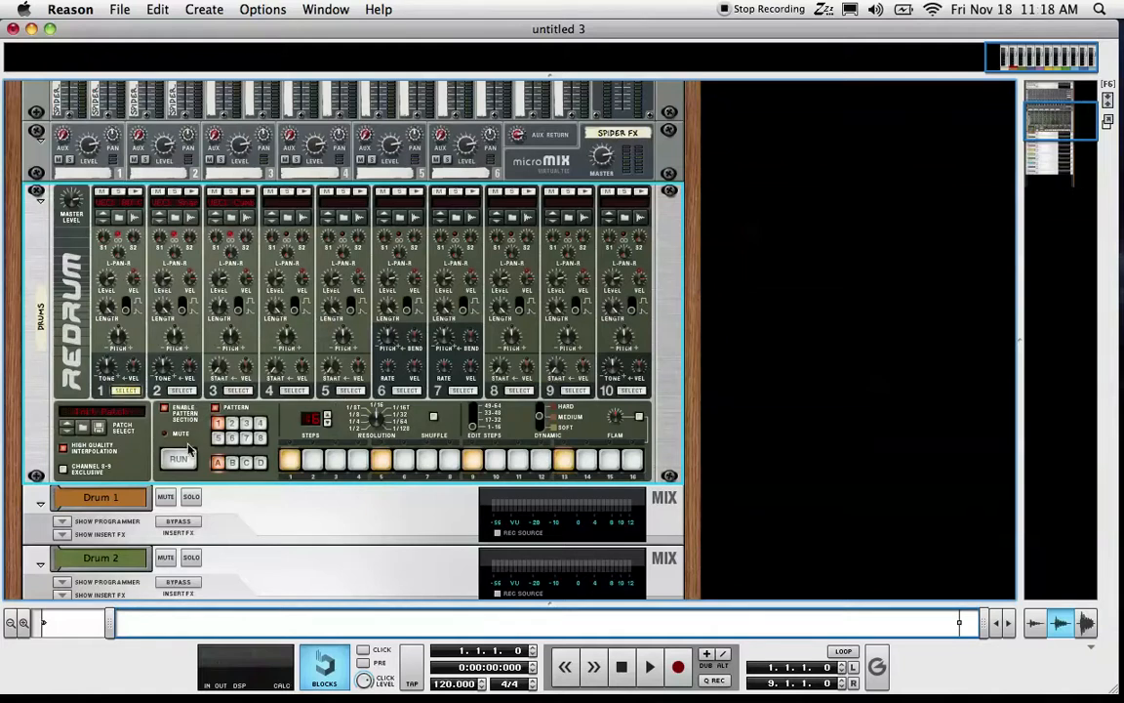
# Program the snare on Redrum channel 2 at steps 5 and 13.
pyautogui.click(192, 391)
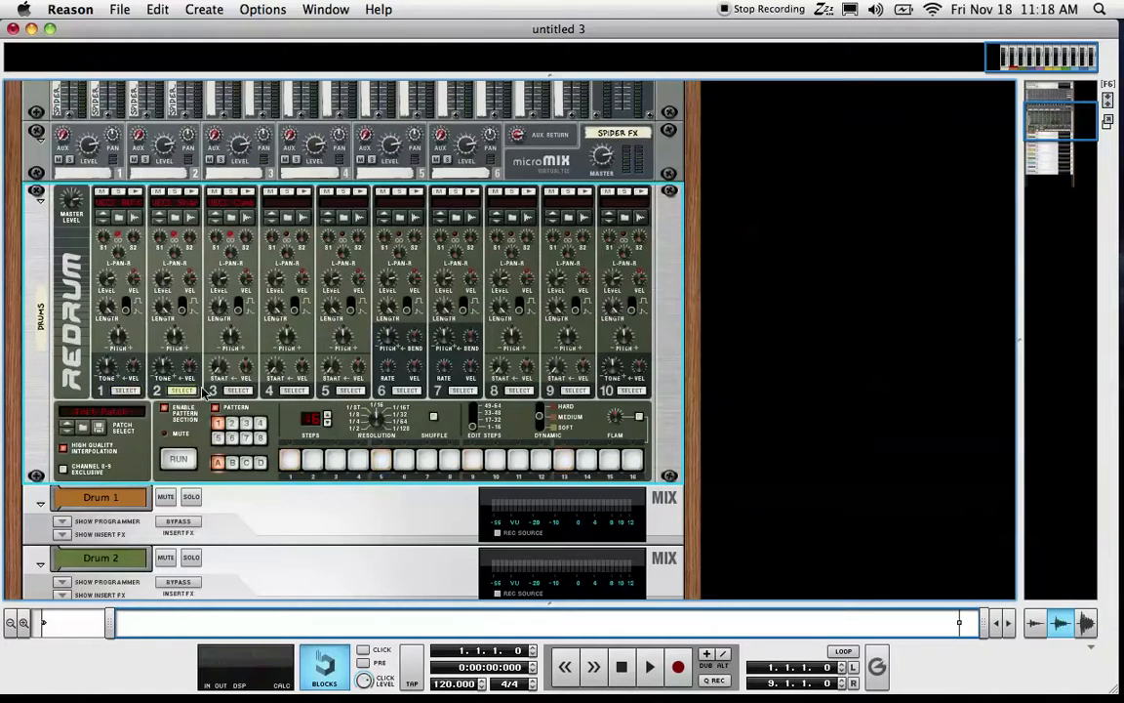
pyautogui.click(389, 459)
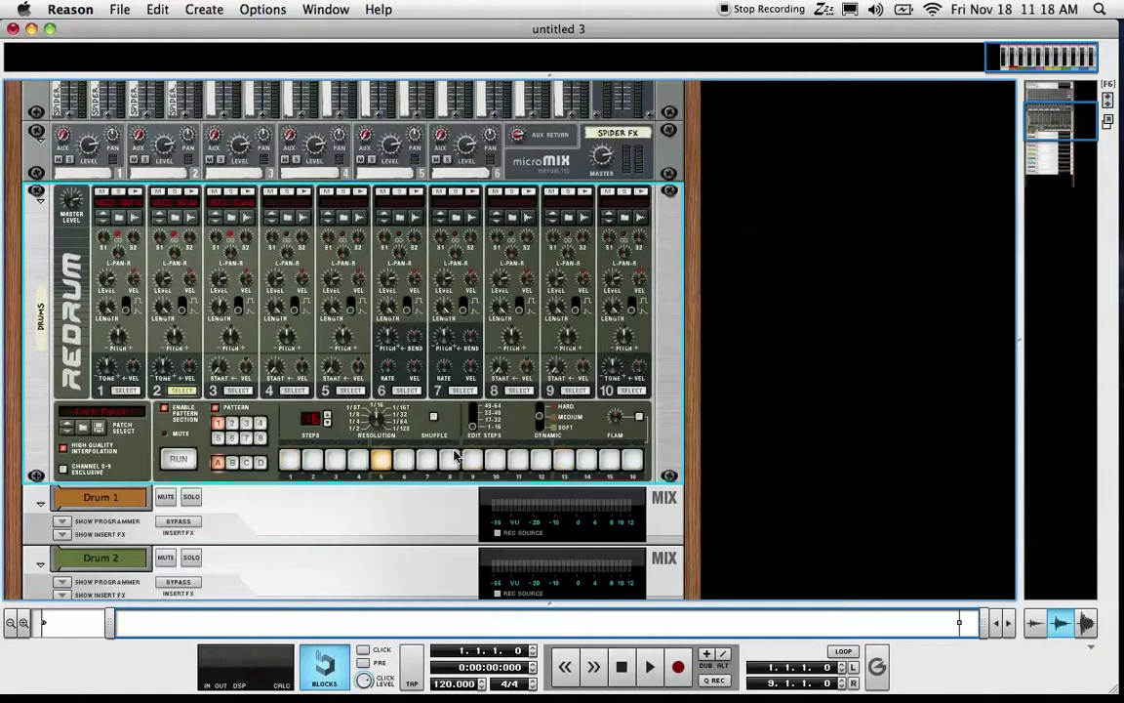
pyautogui.click(563, 459)
# Program the open hi-hat on Redrum channel 3 at steps 3, 7, 11 and 15.
pyautogui.click(239, 390)
pyautogui.click(336, 461)
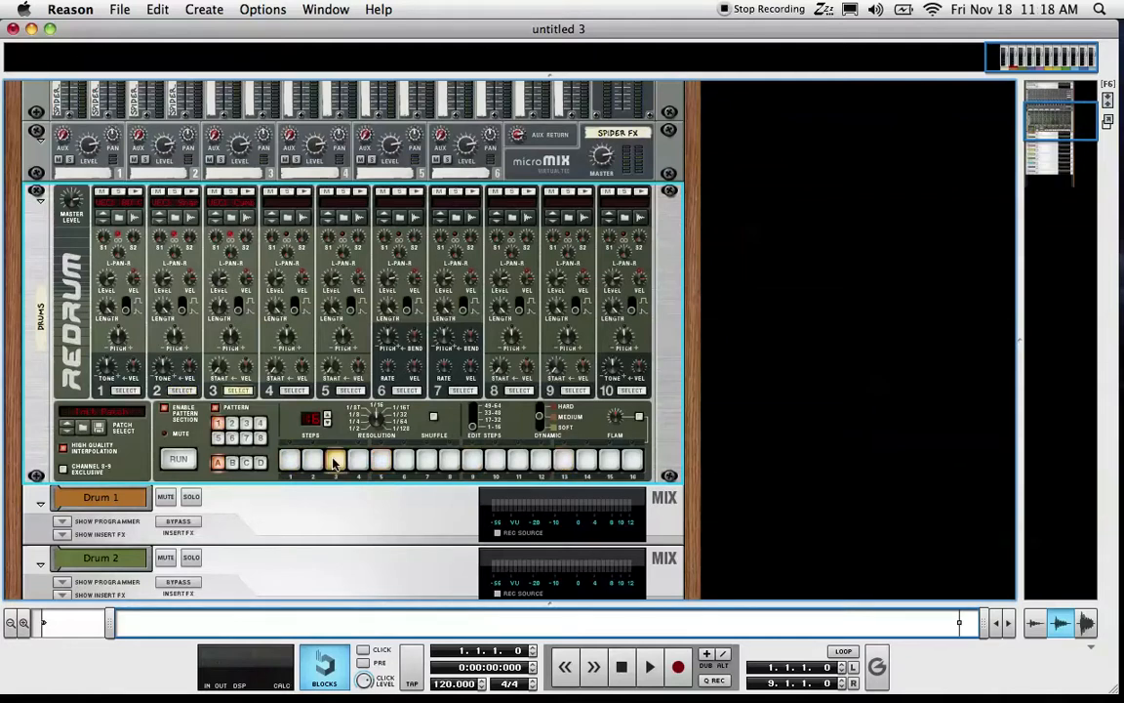
pyautogui.click(426, 462)
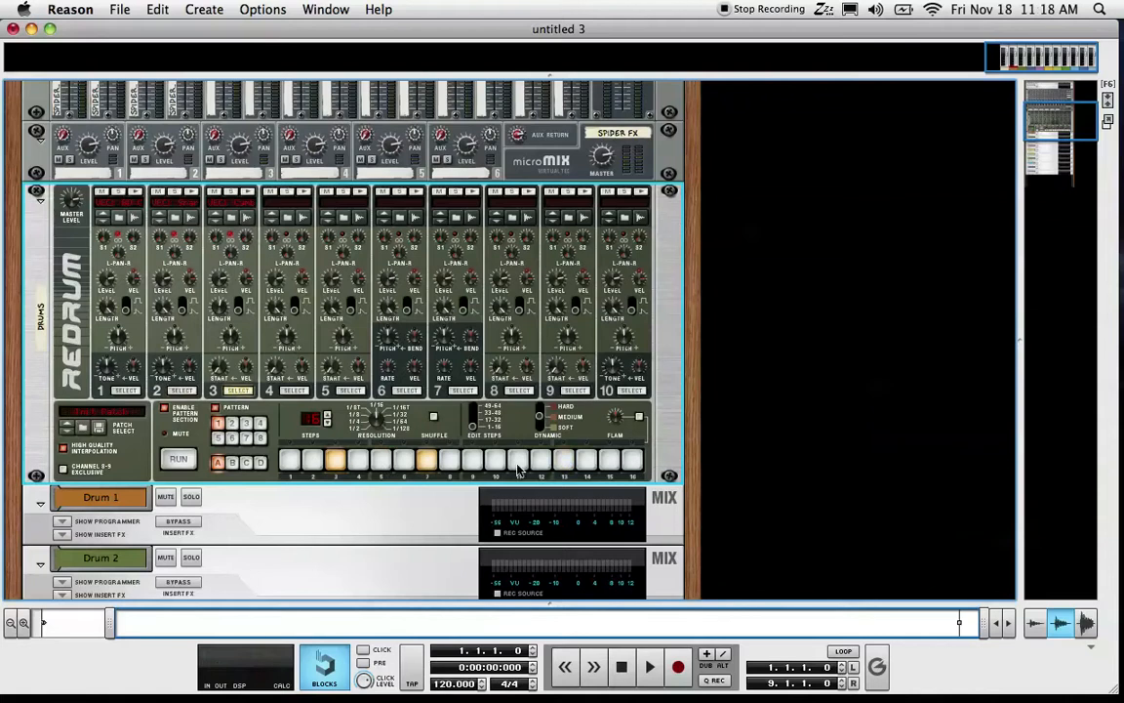
pyautogui.click(518, 465)
pyautogui.click(606, 467)
# Start playback and set the pan of channel 3 on the drum mixer to 16.
pyautogui.press('space')
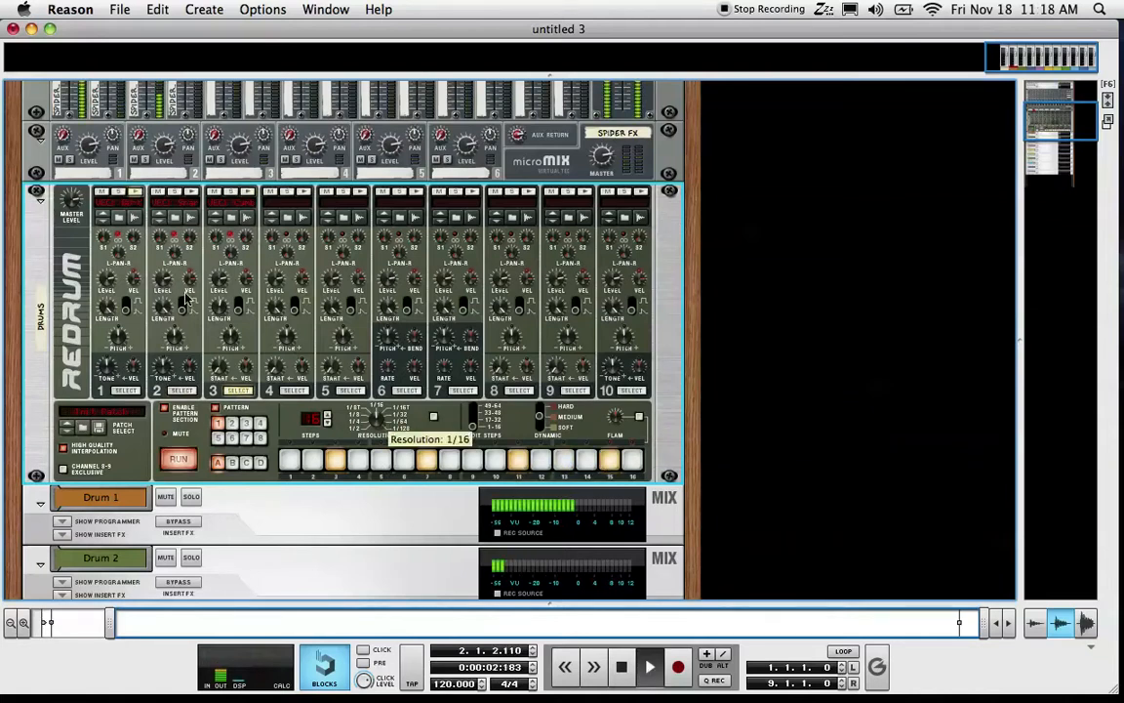
pyautogui.scroll(1, 176, 291)
pyautogui.scroll(8, 177, 292)
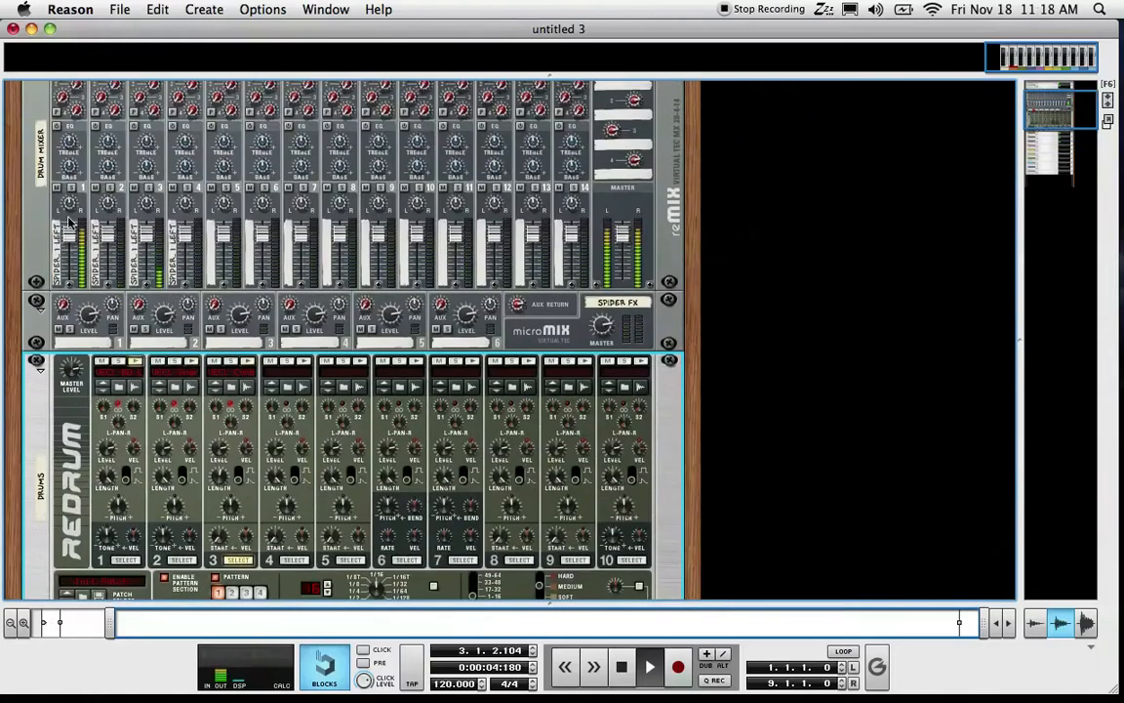
pyautogui.click(150, 205)
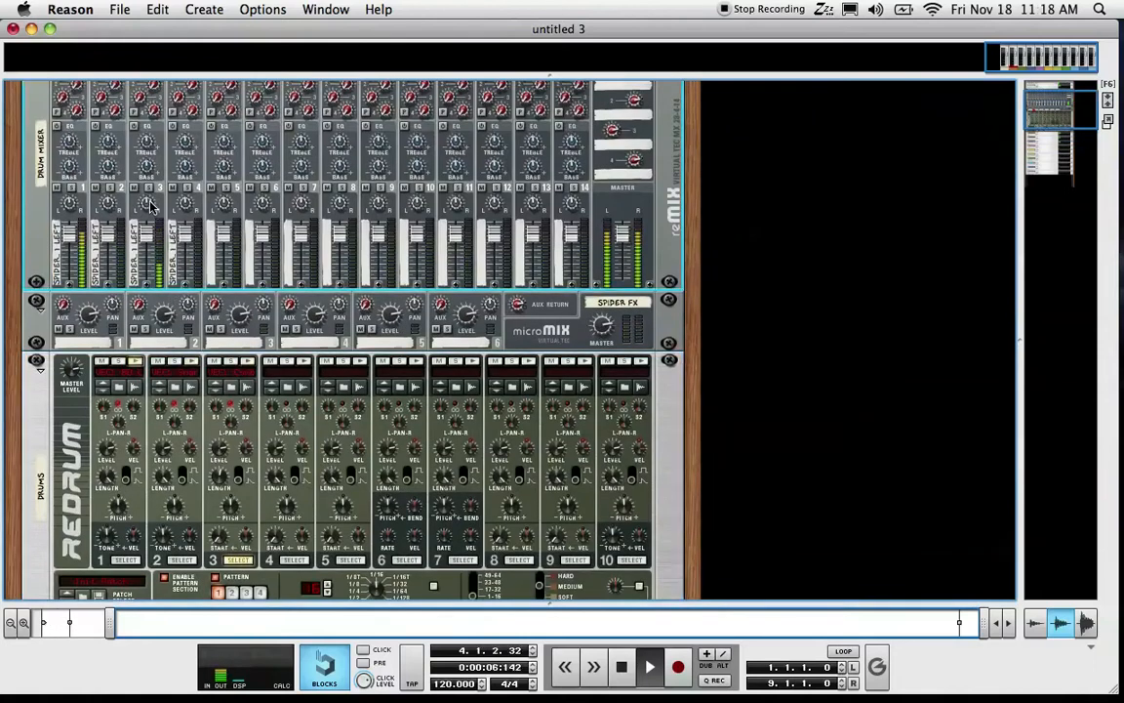
pyautogui.moveTo(150, 202); pyautogui.dragTo(149, 199)
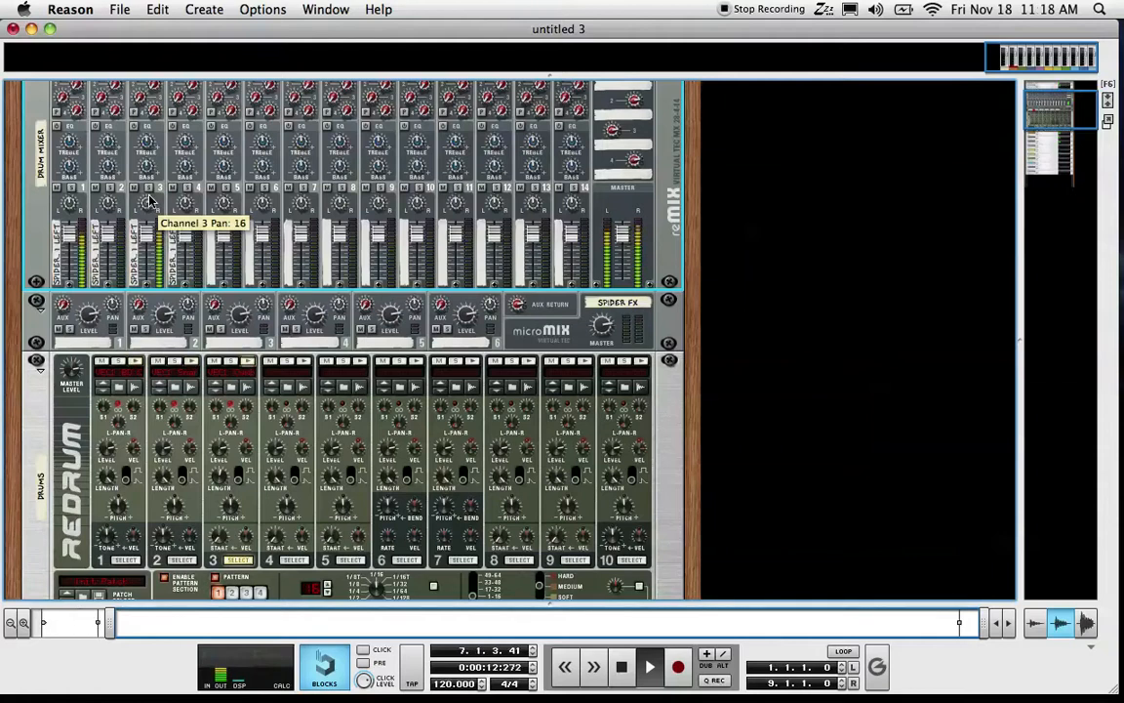
# Check the Drum channel meters in the rack and the faders in the main mixer during playback, ending back in the rack.
pyautogui.scroll(-3, 149, 199)
pyautogui.scroll(-3, 150, 199)
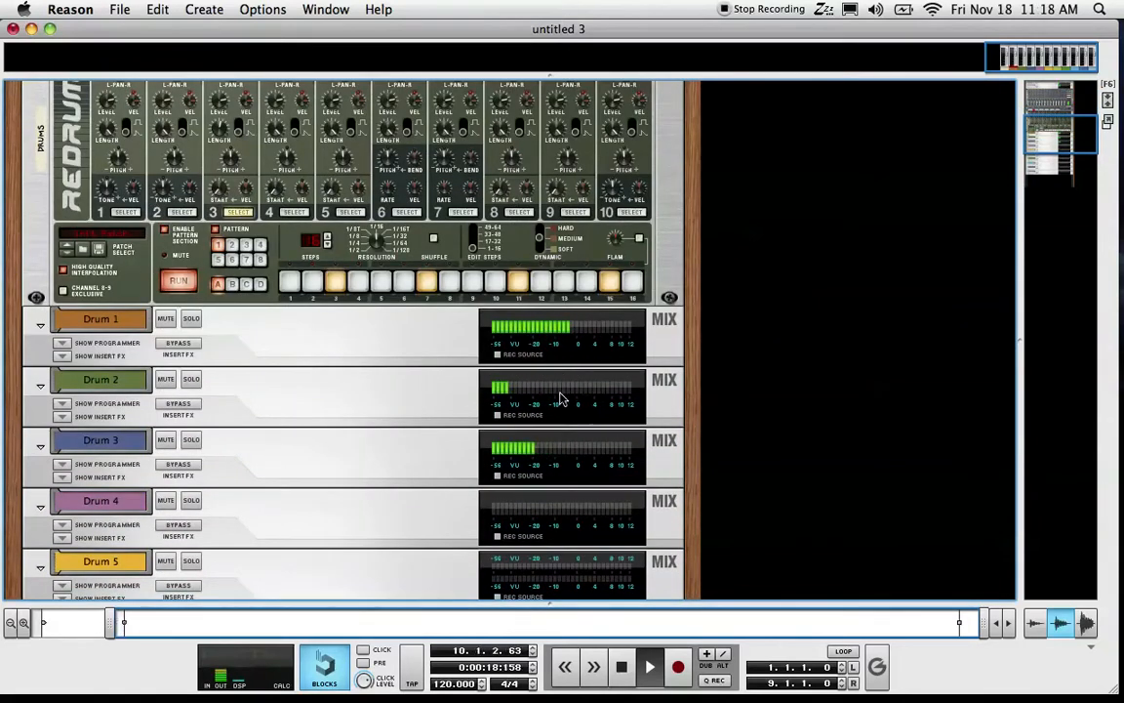
pyautogui.press('F5')
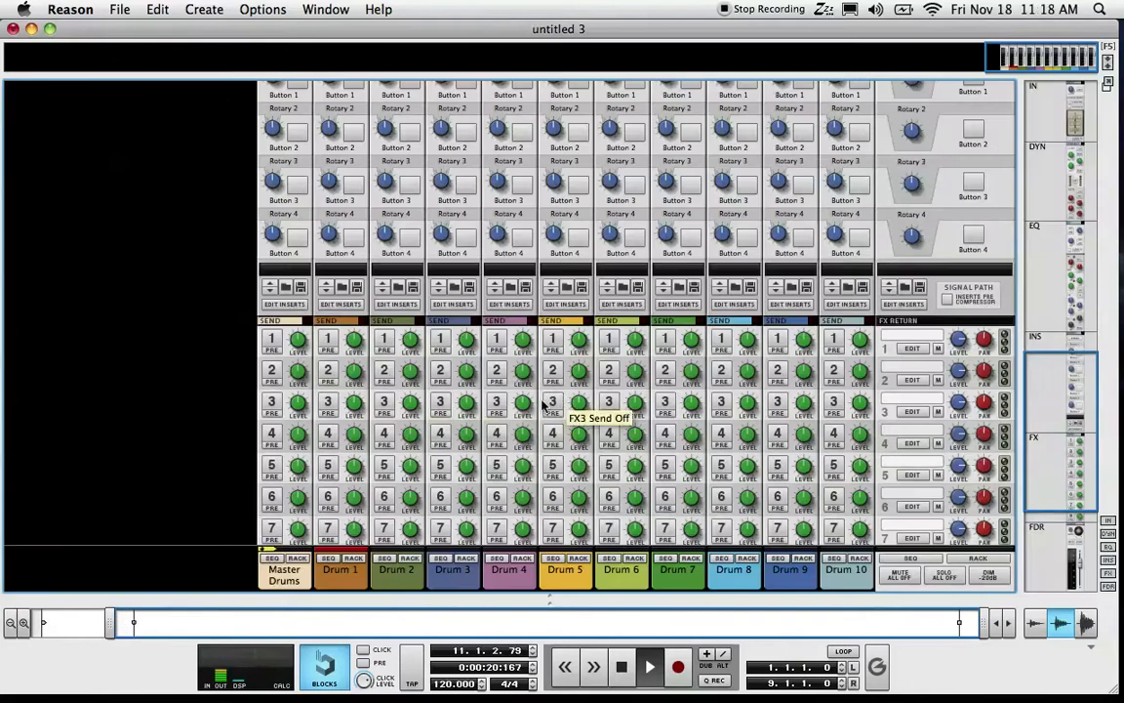
pyautogui.scroll(-4, 543, 400)
pyautogui.scroll(-1, 544, 400)
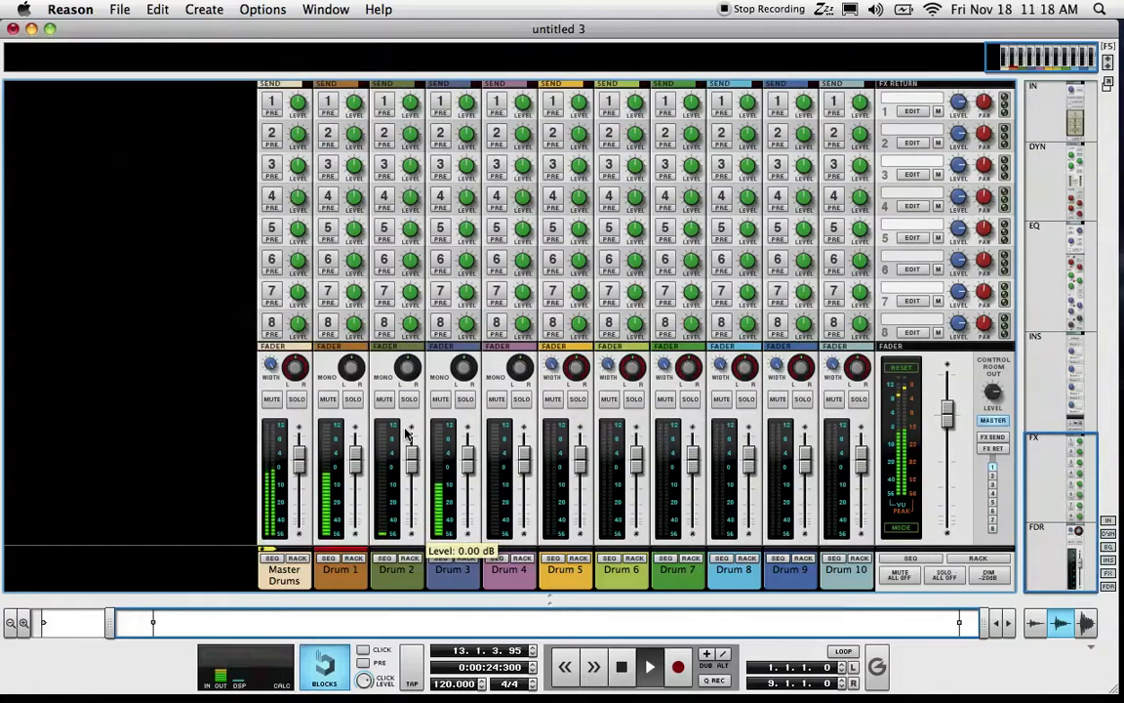
pyautogui.press('F6')
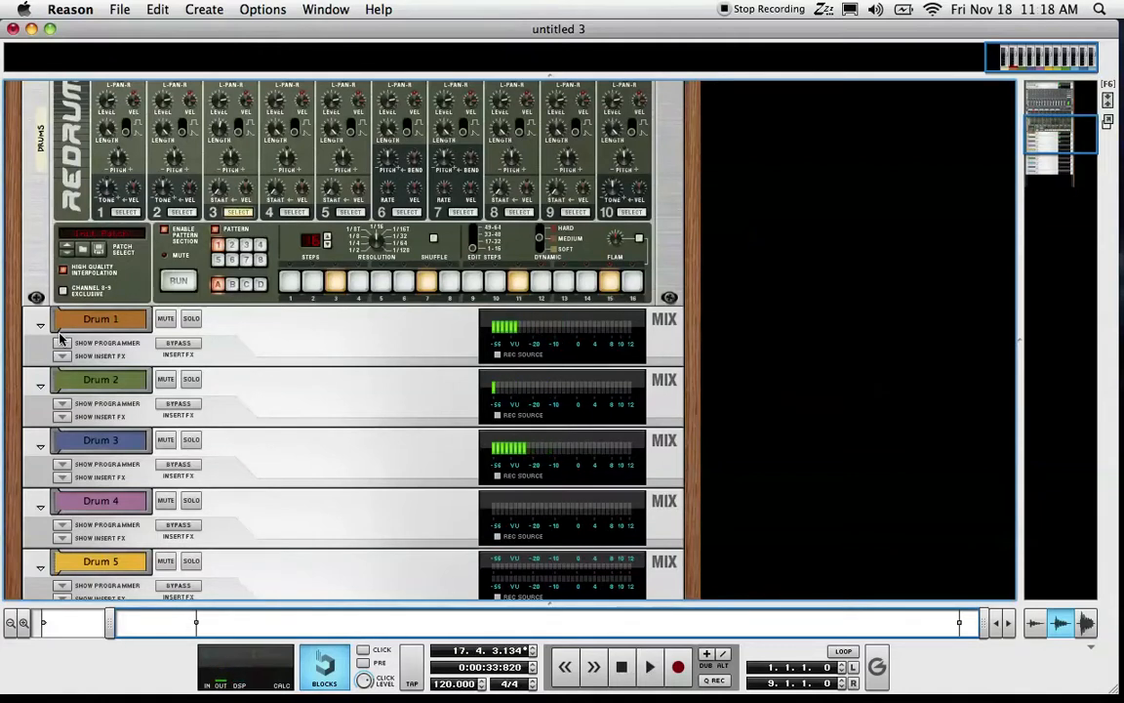
# Show the insert effects of the Master Drums mix channel and flip the rack to its rear.
pyautogui.scroll(10, 60, 338)
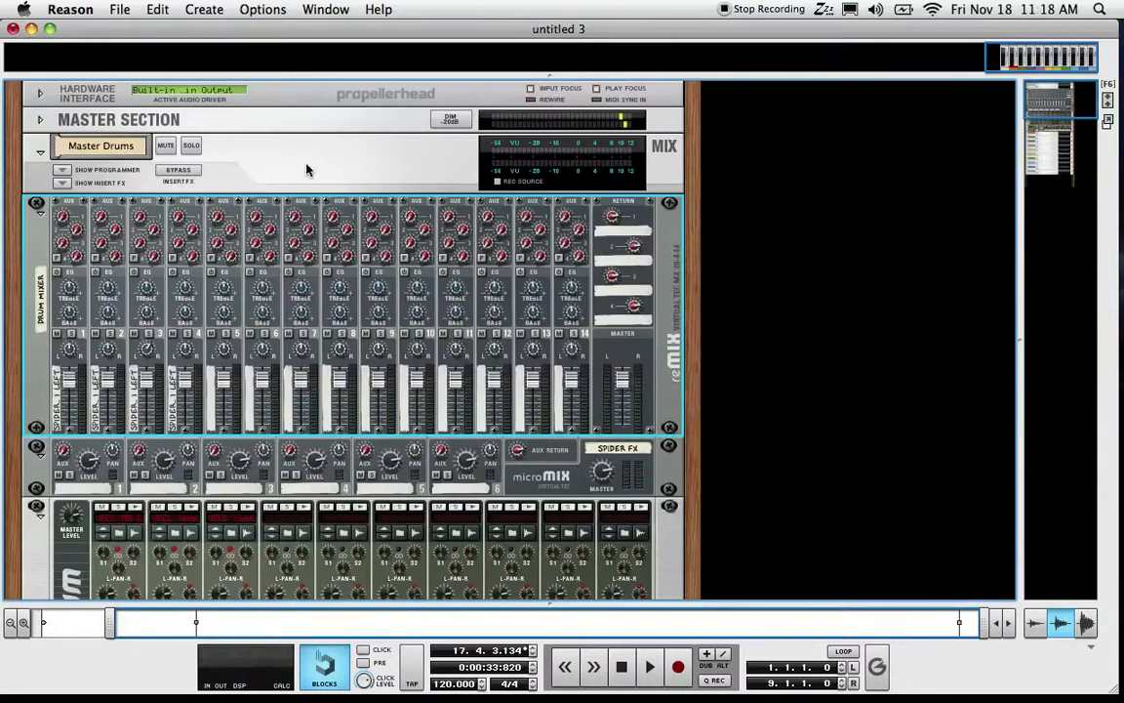
pyautogui.click(63, 183)
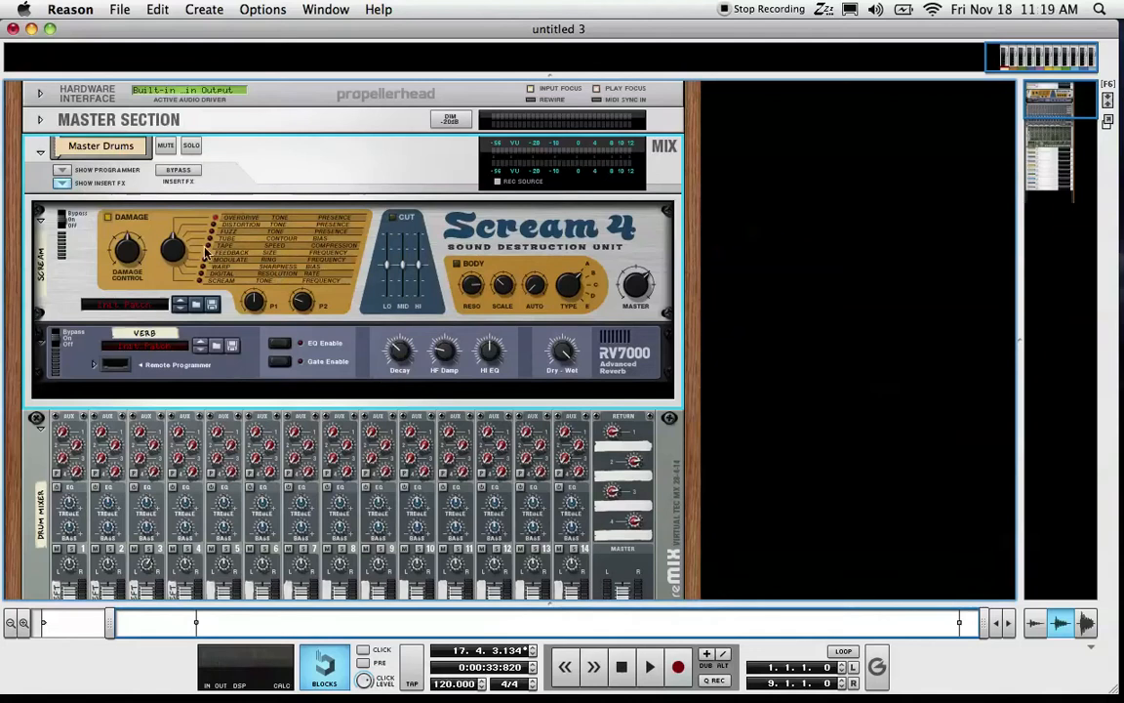
pyautogui.press('Tab')
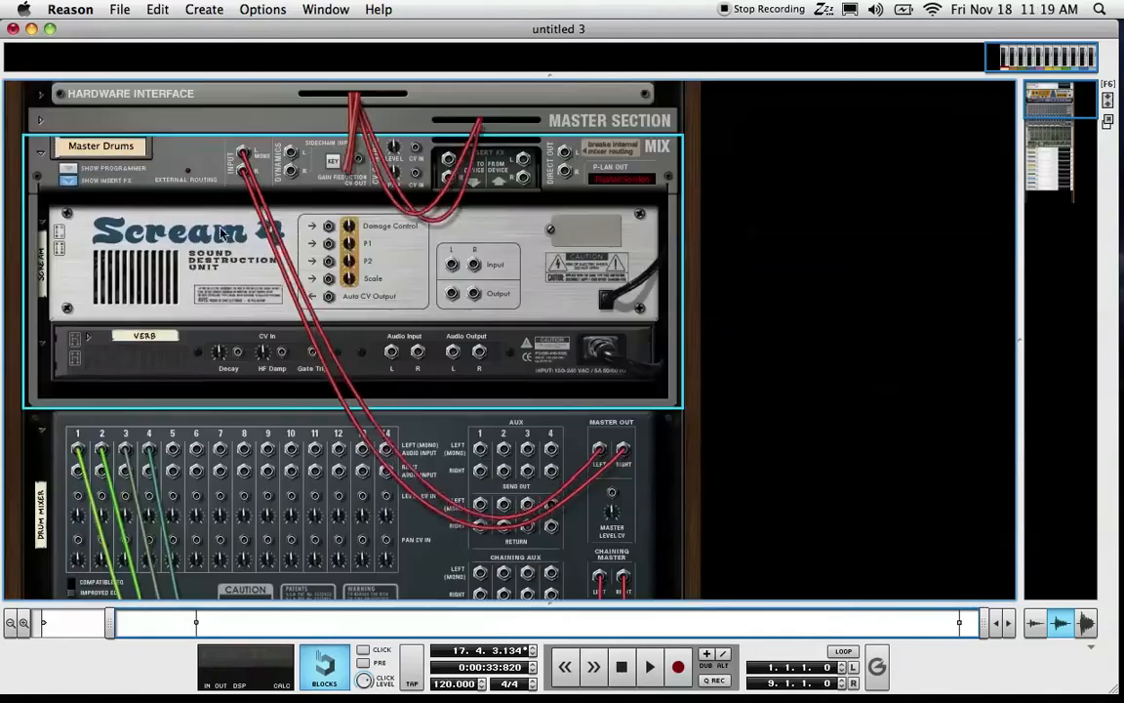
# Cable the drum mixer's Aux 1 send and return to Scream 4 and Aux 2 to the RV7000 reverb, then return to the rack front.
pyautogui.scroll(-3, 473, 223)
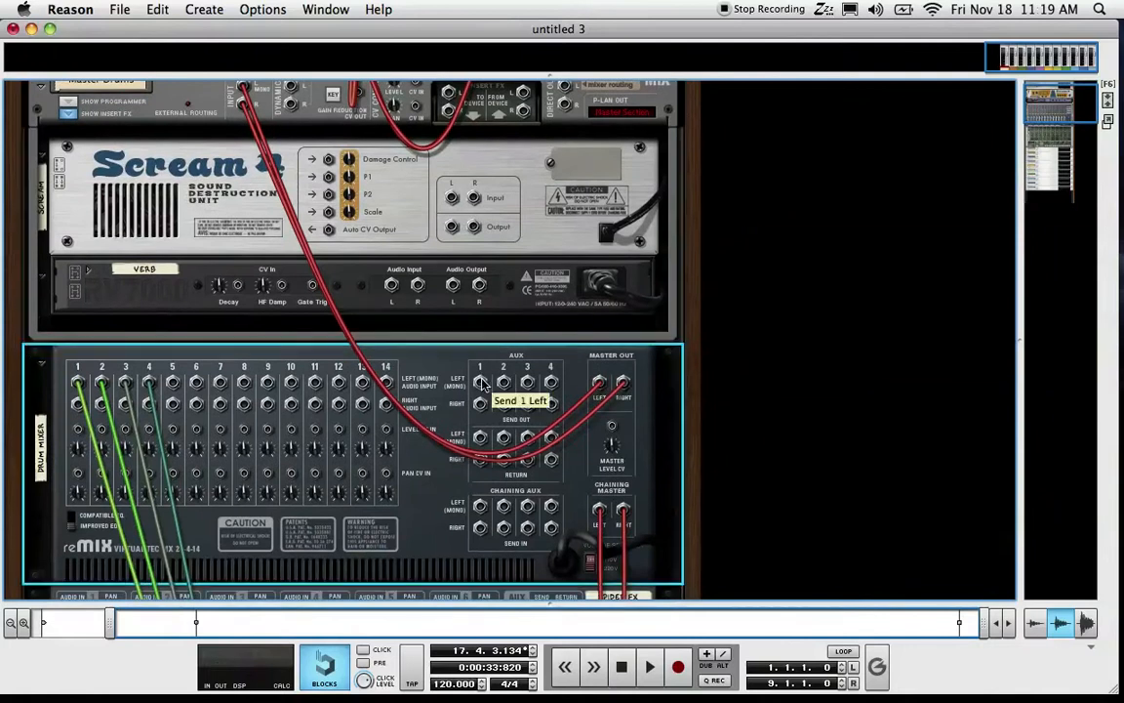
pyautogui.moveTo(483, 384); pyautogui.dragTo(480, 437)
pyautogui.scroll(-4, 483, 441)
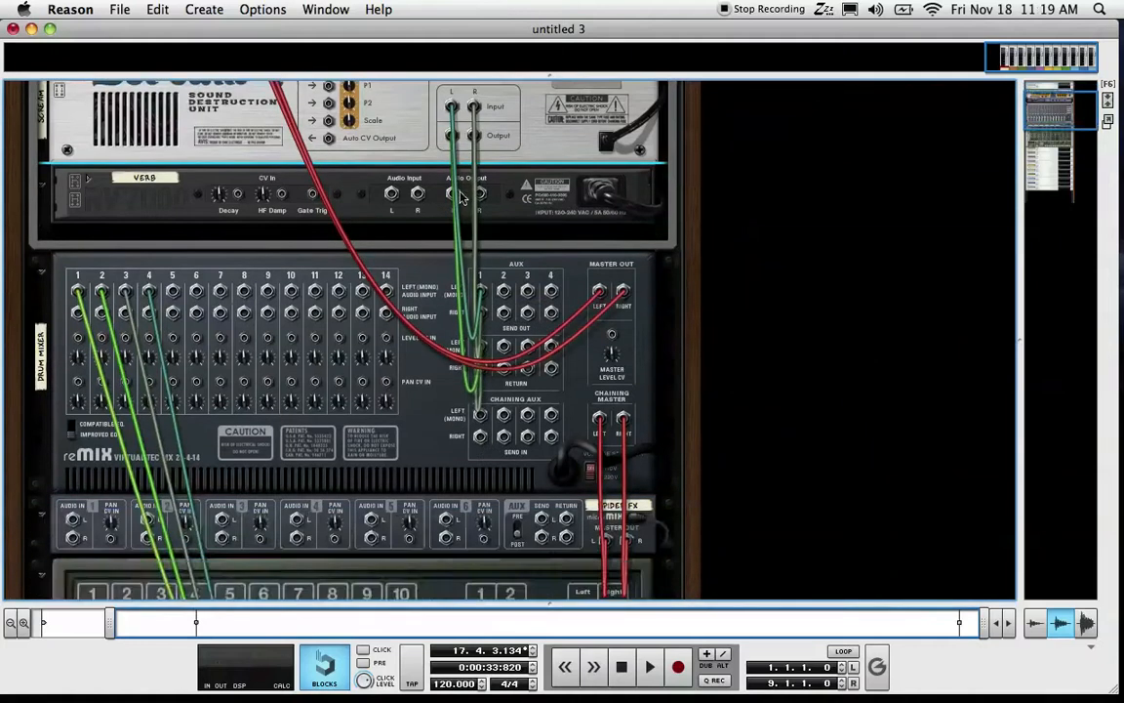
pyautogui.scroll(6, 460, 198)
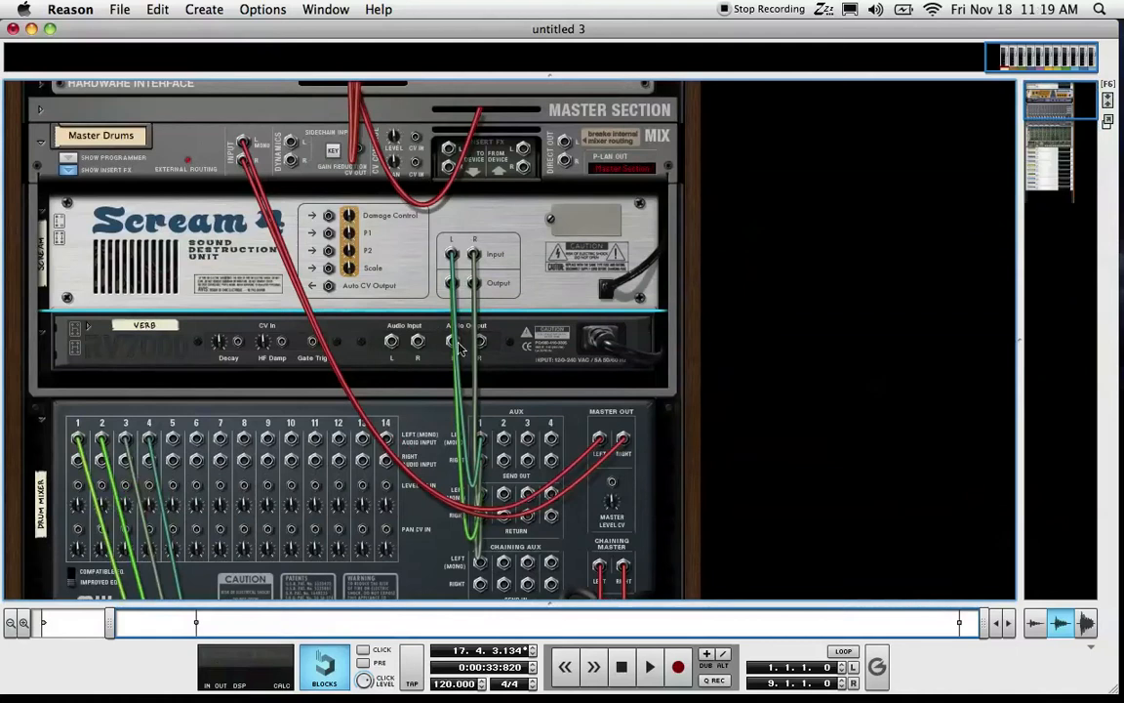
pyautogui.moveTo(504, 448); pyautogui.dragTo(502, 494)
pyautogui.press('Tab')
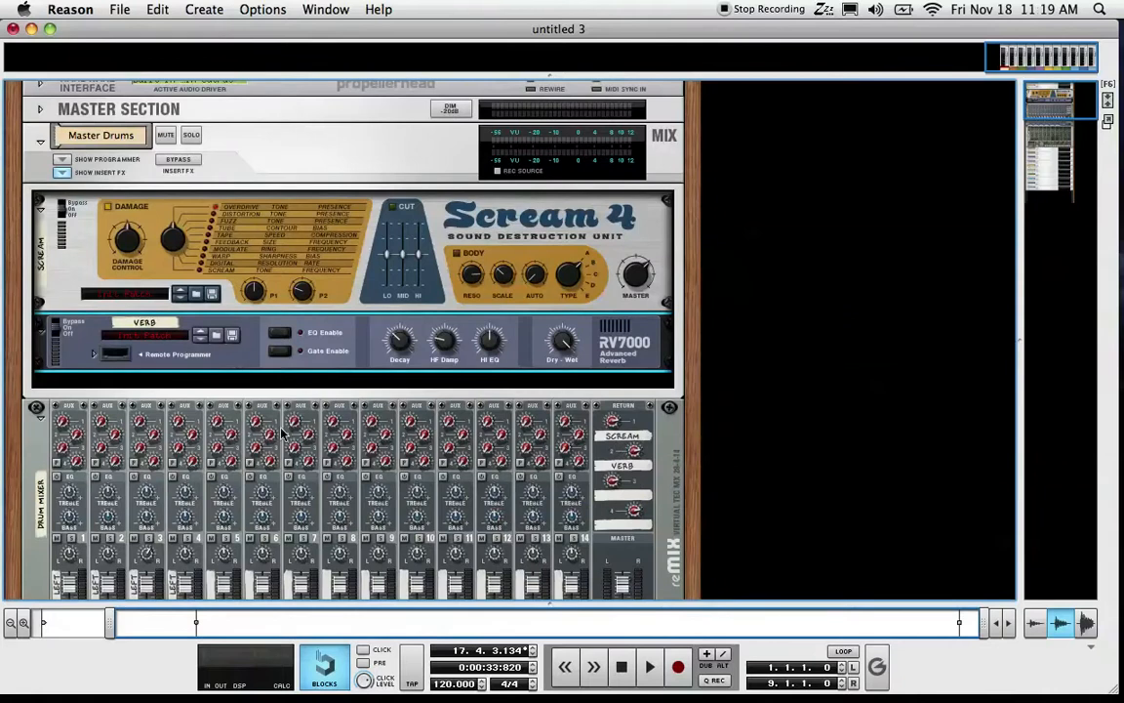
# During playback, raise the drum mixer's Aux 1 sends on channels 2 and 1 and the Aux 2 send on channel 2, then stop.
pyautogui.scroll(-3, 283, 432)
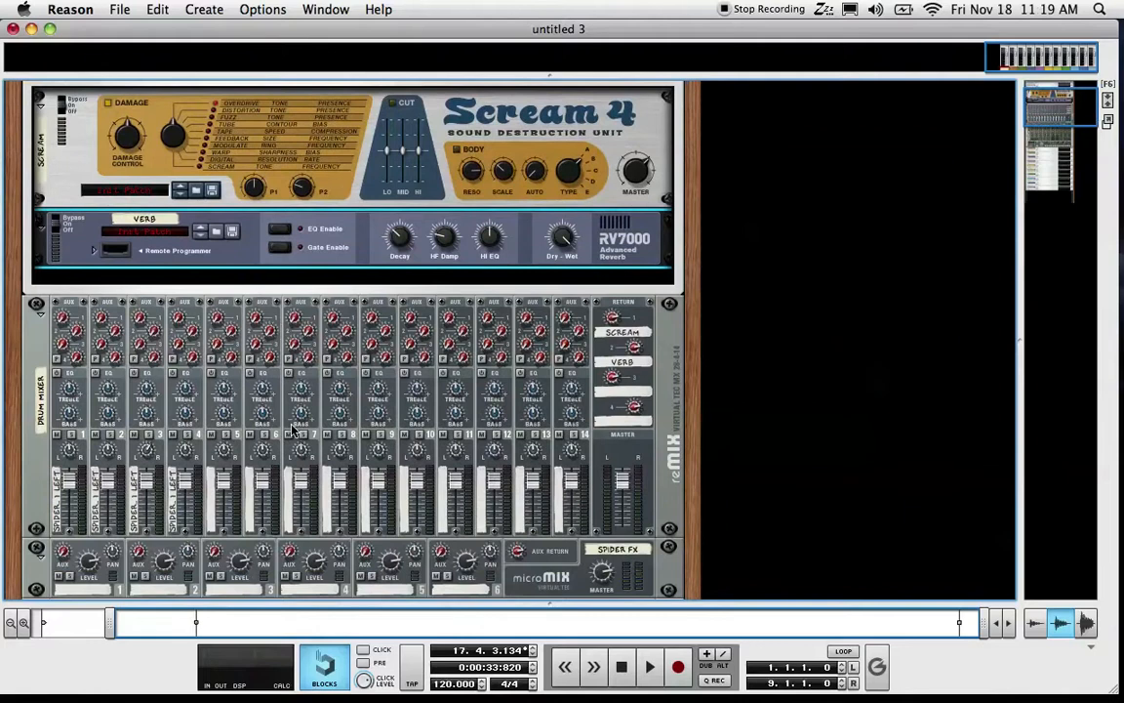
pyautogui.press('space')
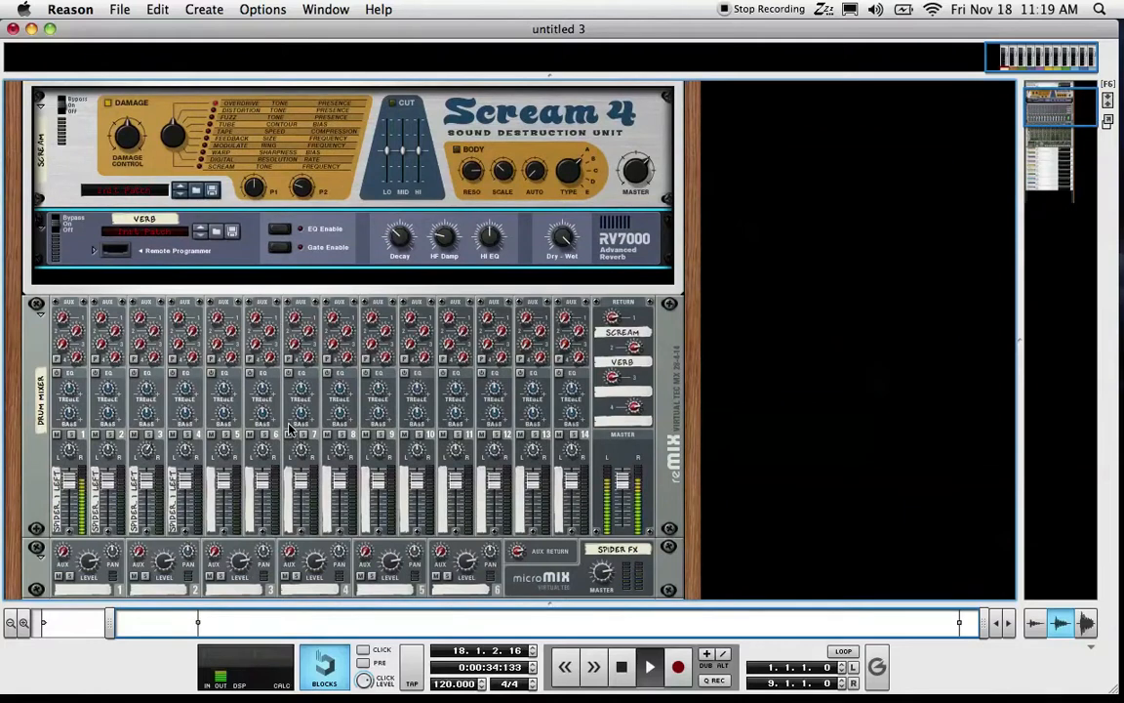
pyautogui.click(104, 325)
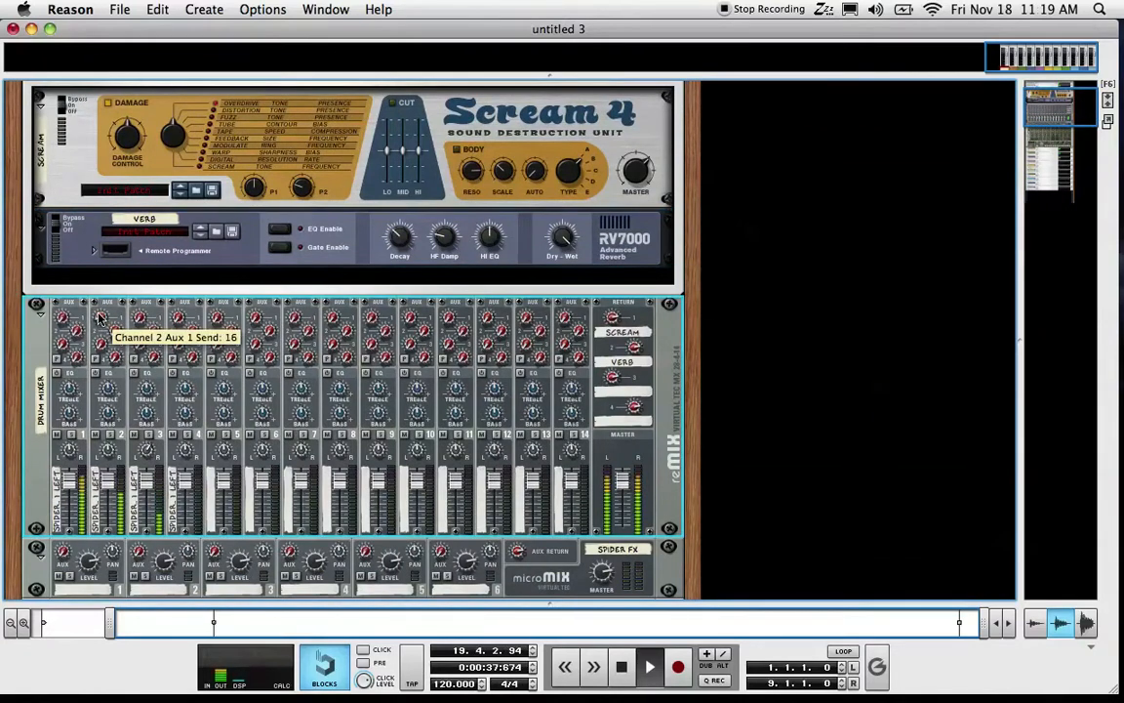
pyautogui.moveTo(99, 317); pyautogui.dragTo(99, 300)
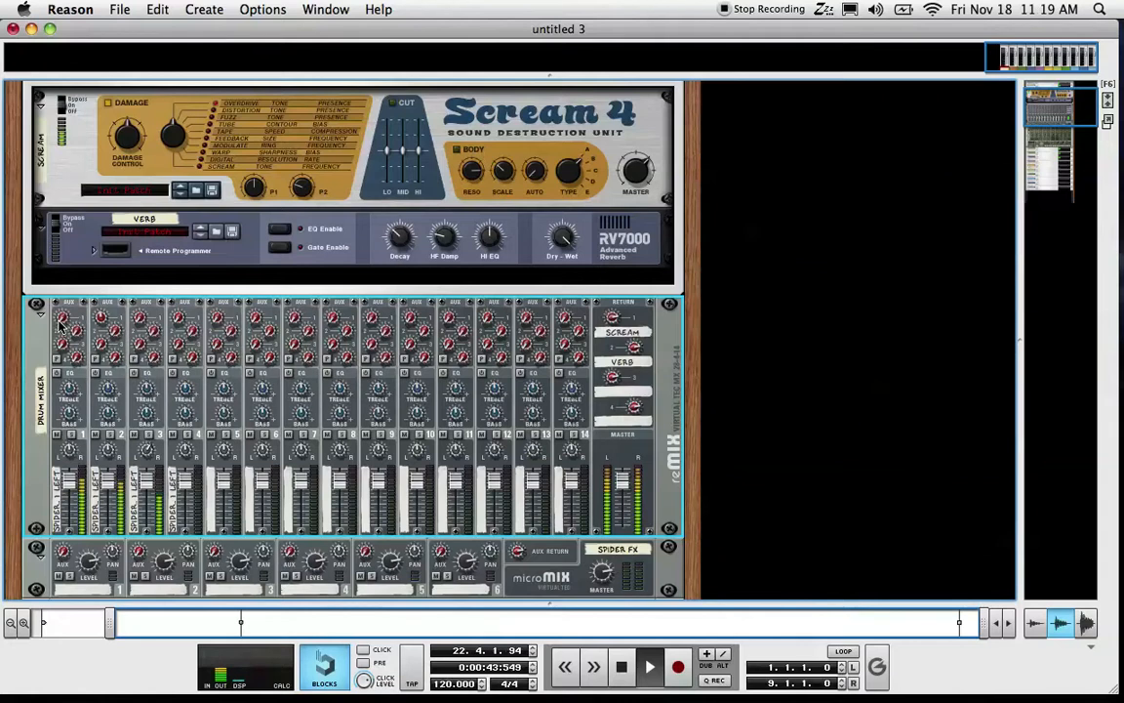
pyautogui.moveTo(60, 325); pyautogui.dragTo(55, 309)
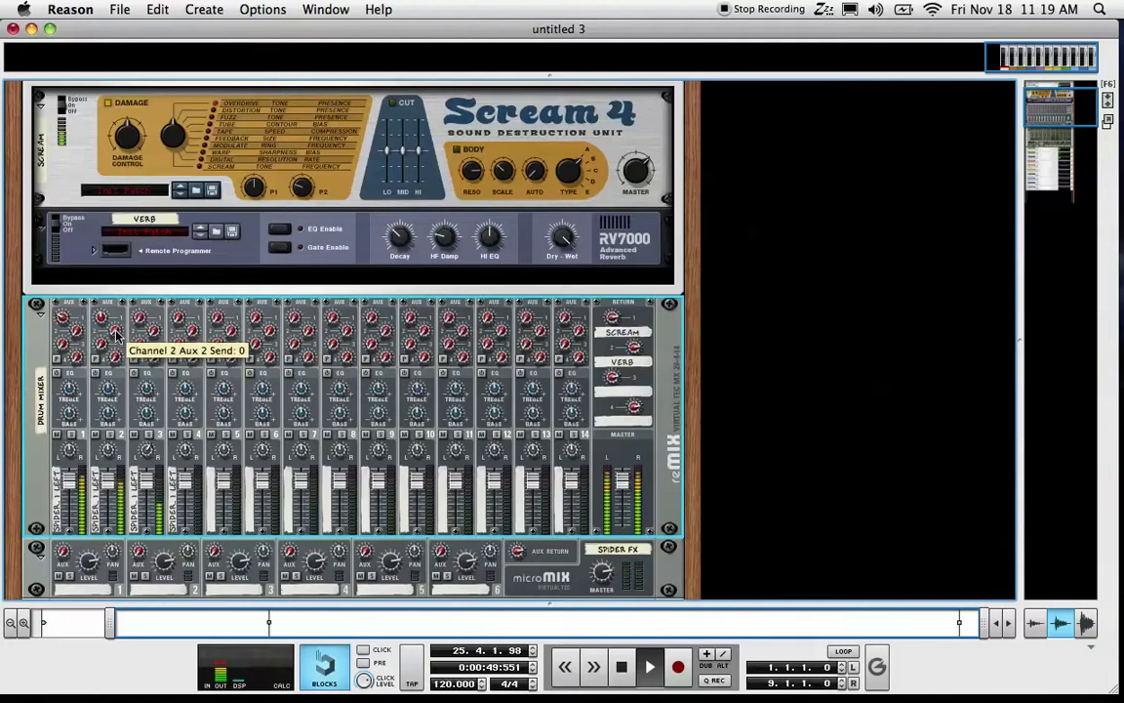
pyautogui.moveTo(115, 336); pyautogui.dragTo(112, 314)
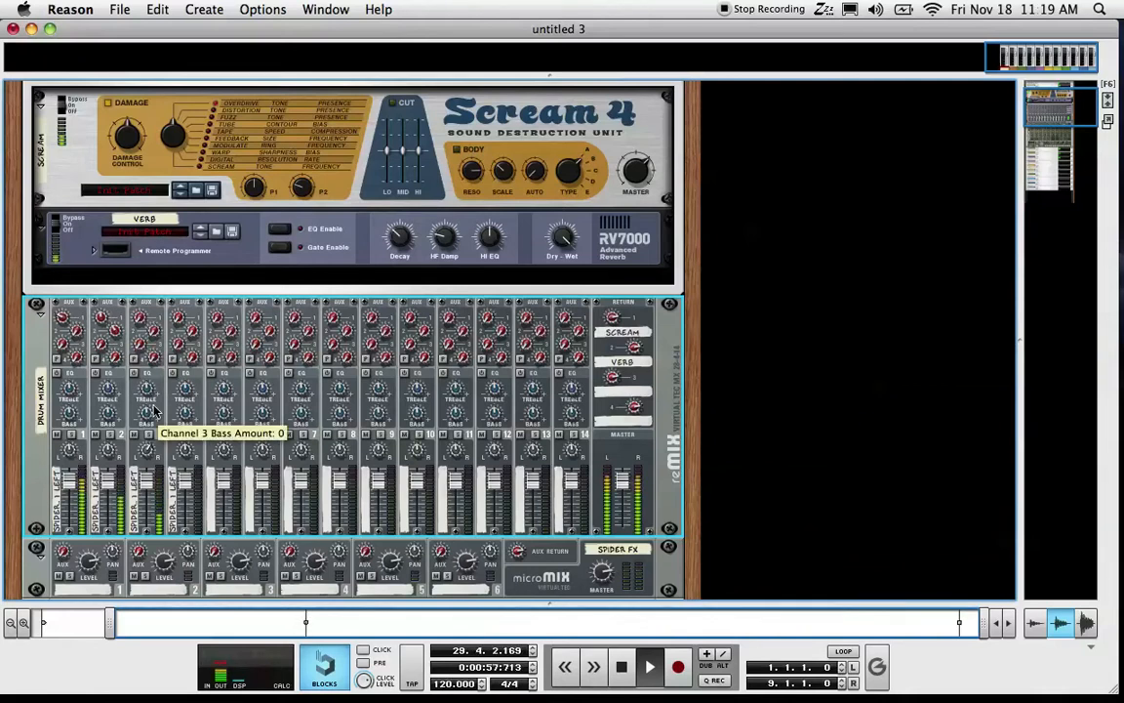
pyautogui.press('space')
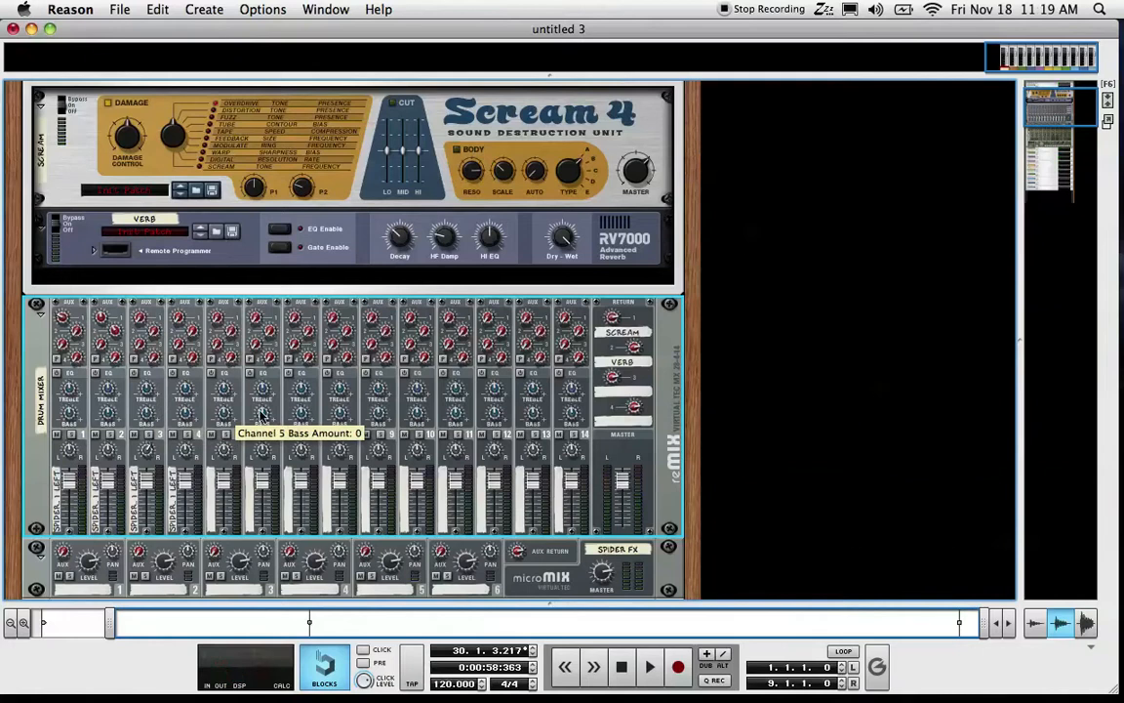
# Hide the insert effects of the Master Drums mix channel.
pyautogui.scroll(3, 69, 198)
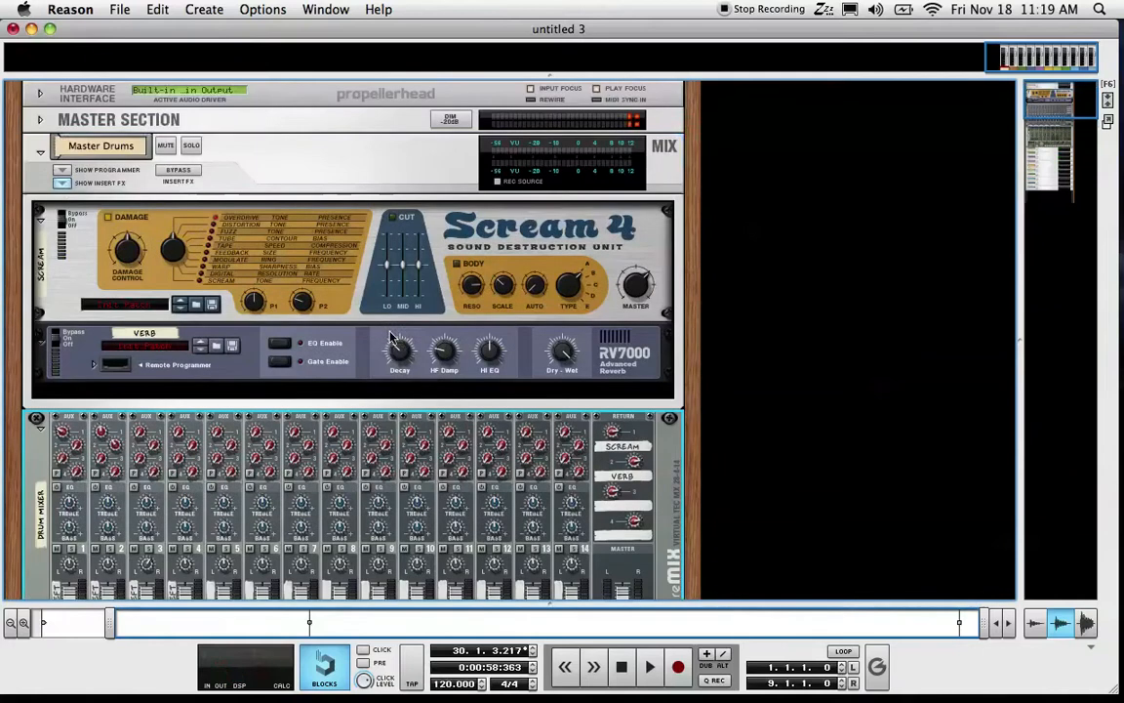
pyautogui.click(62, 183)
pyautogui.scroll(-4, 341, 263)
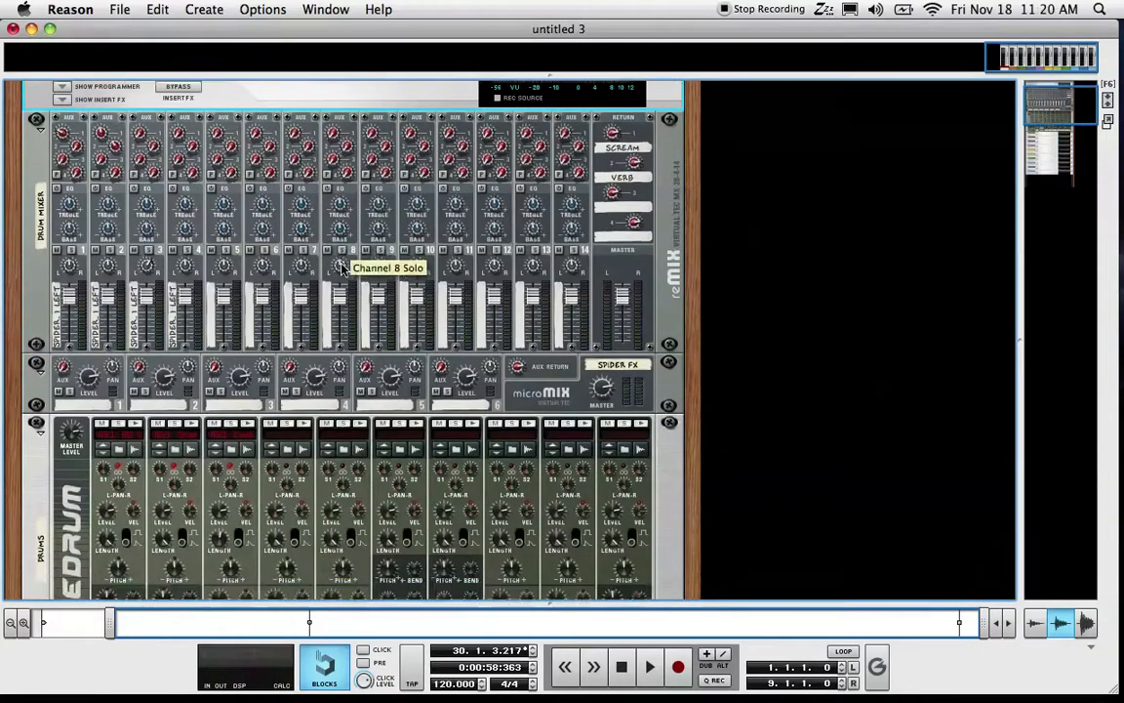
# Show the insert effects of the Drum 2 mix channel and add a DDL-1 Digital Delay Line beside its Spider Audio.
pyautogui.scroll(-5, 341, 270)
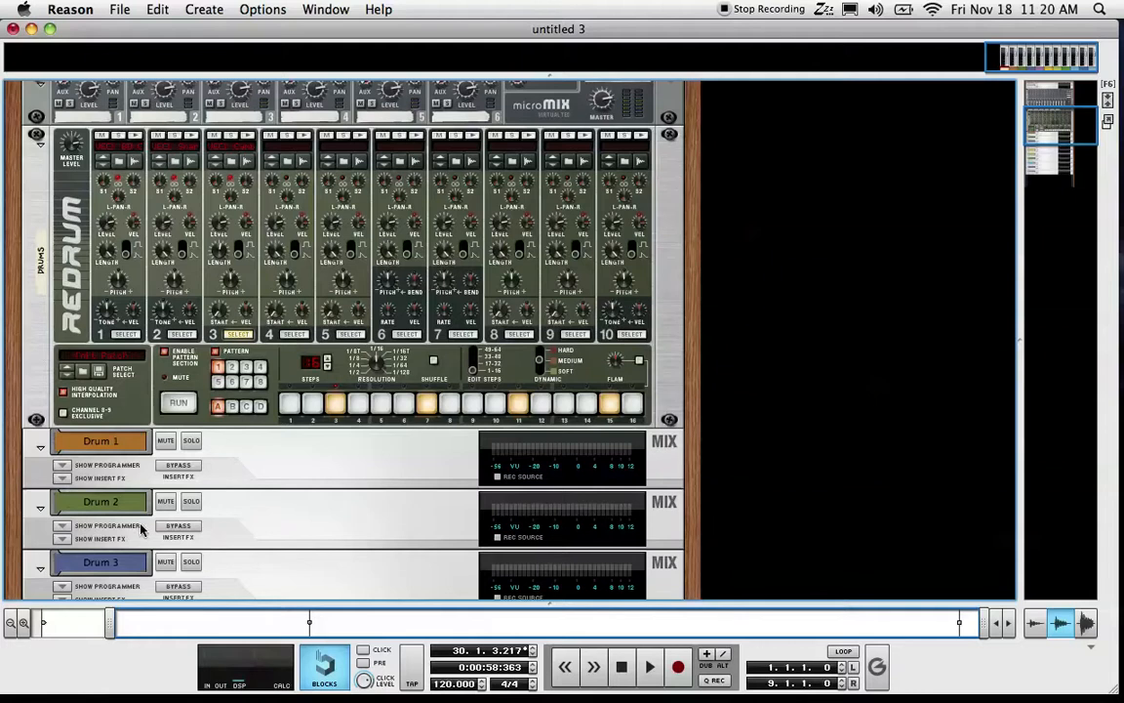
pyautogui.click(65, 539)
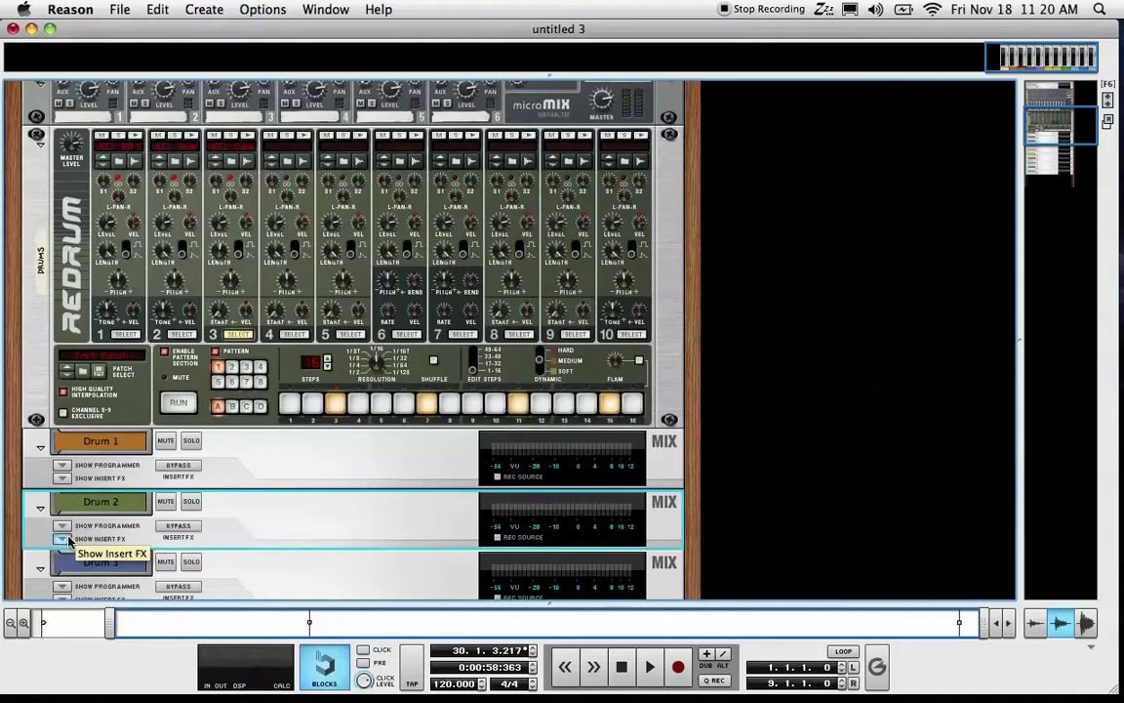
pyautogui.scroll(-2, 292, 517)
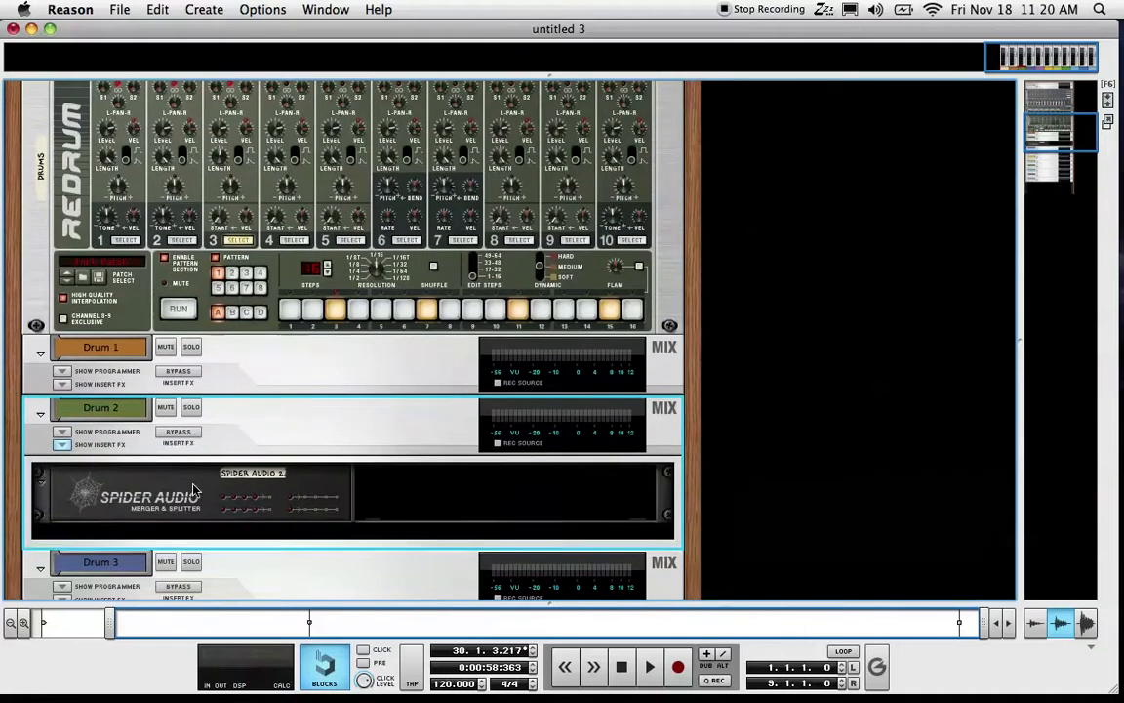
pyautogui.click(193, 490)
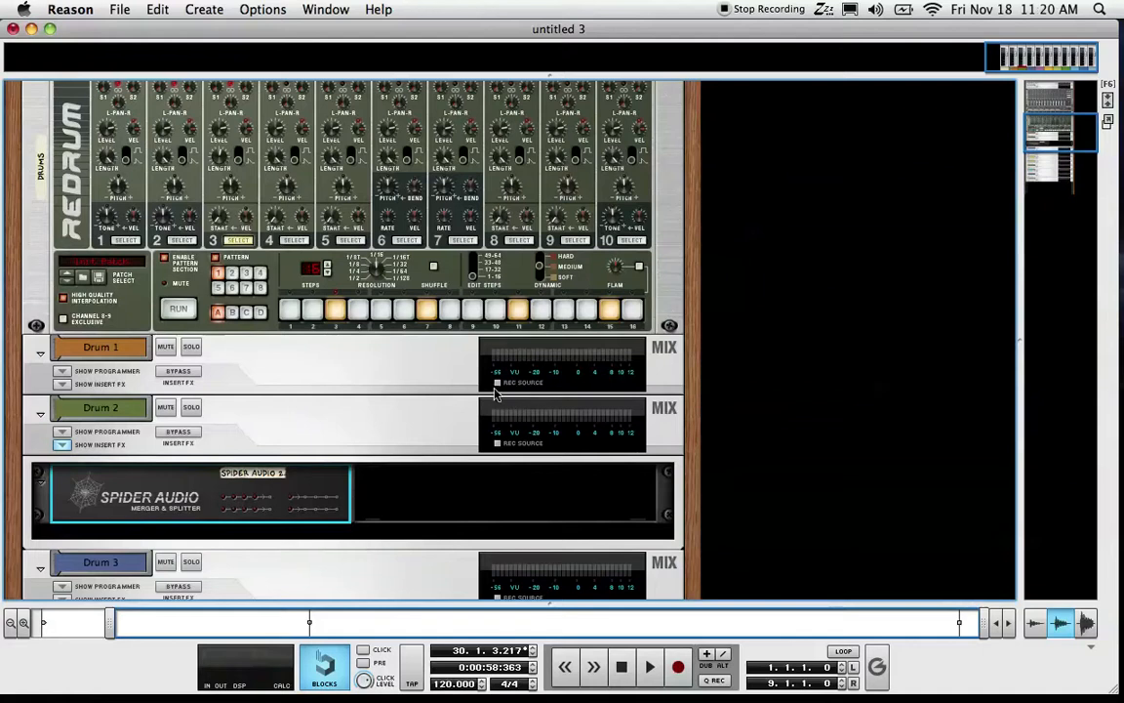
pyautogui.click(206, 9)
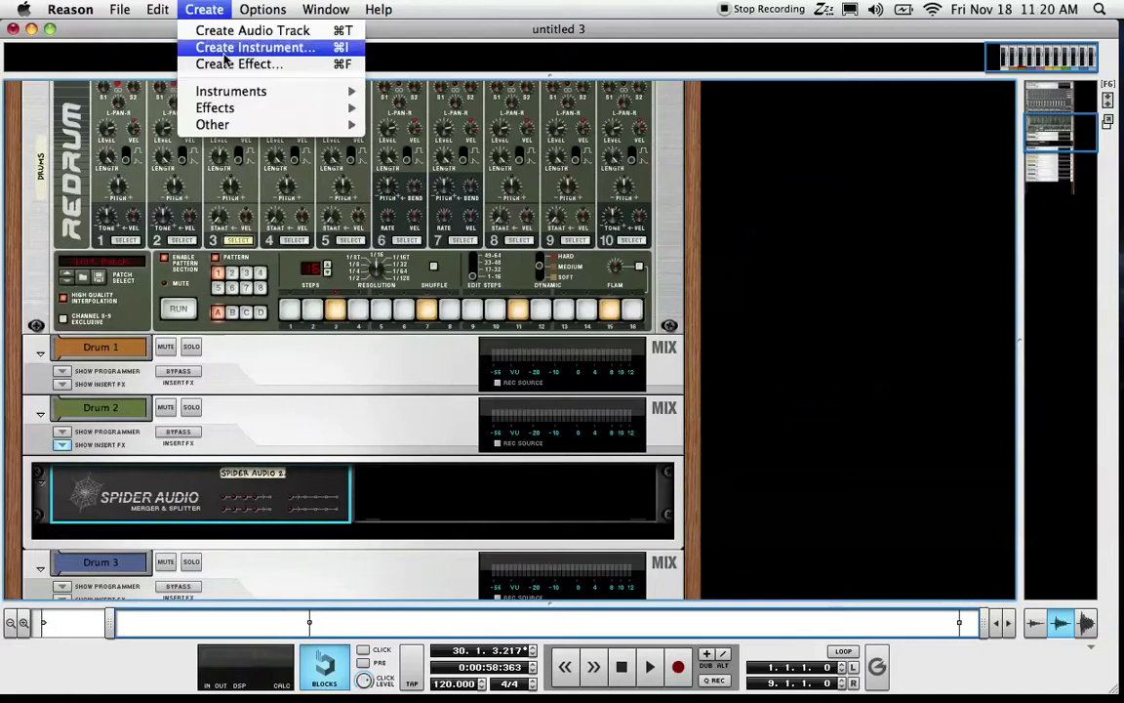
pyautogui.moveTo(226, 108)
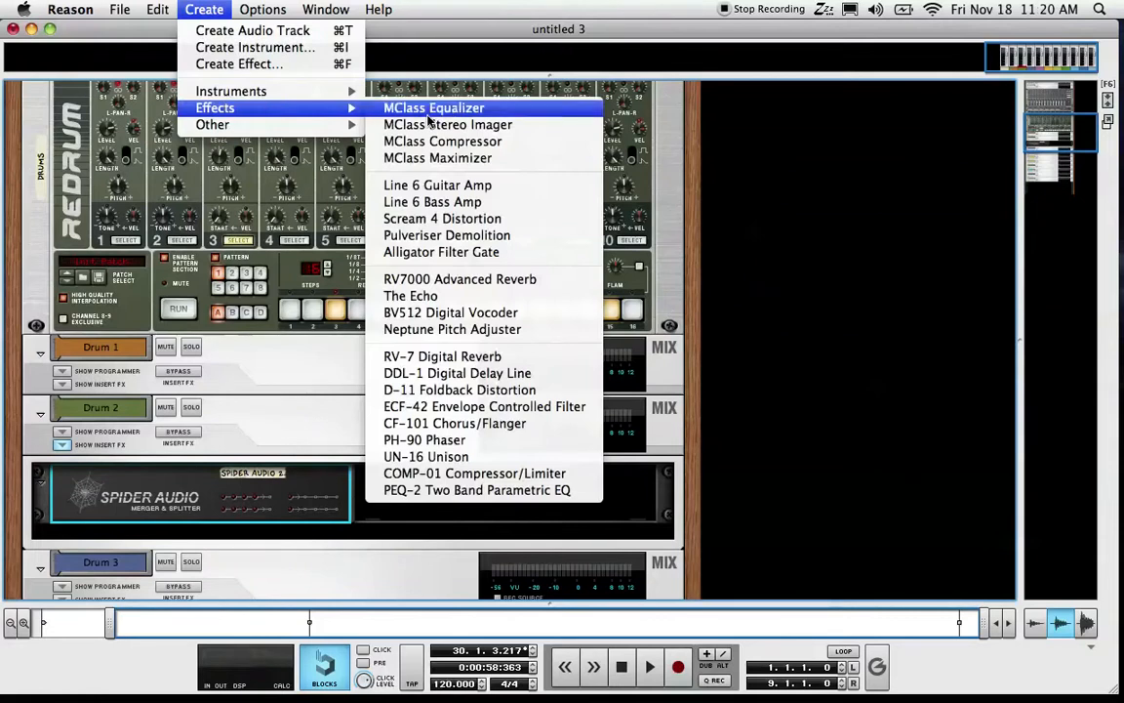
pyautogui.click(468, 374)
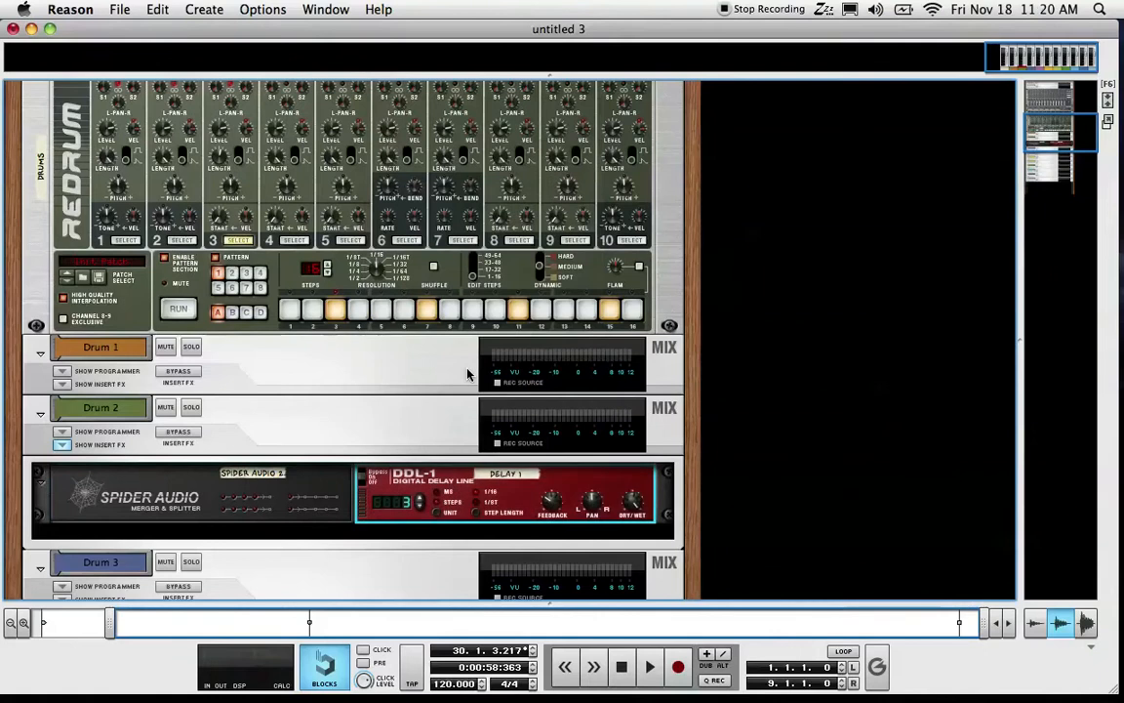
# Cable a Drum 2 Spider Audio split output into the DDL-1 and its output into Spider FX micromixer channel 1, then return to the rack front.
pyautogui.press('Tab')
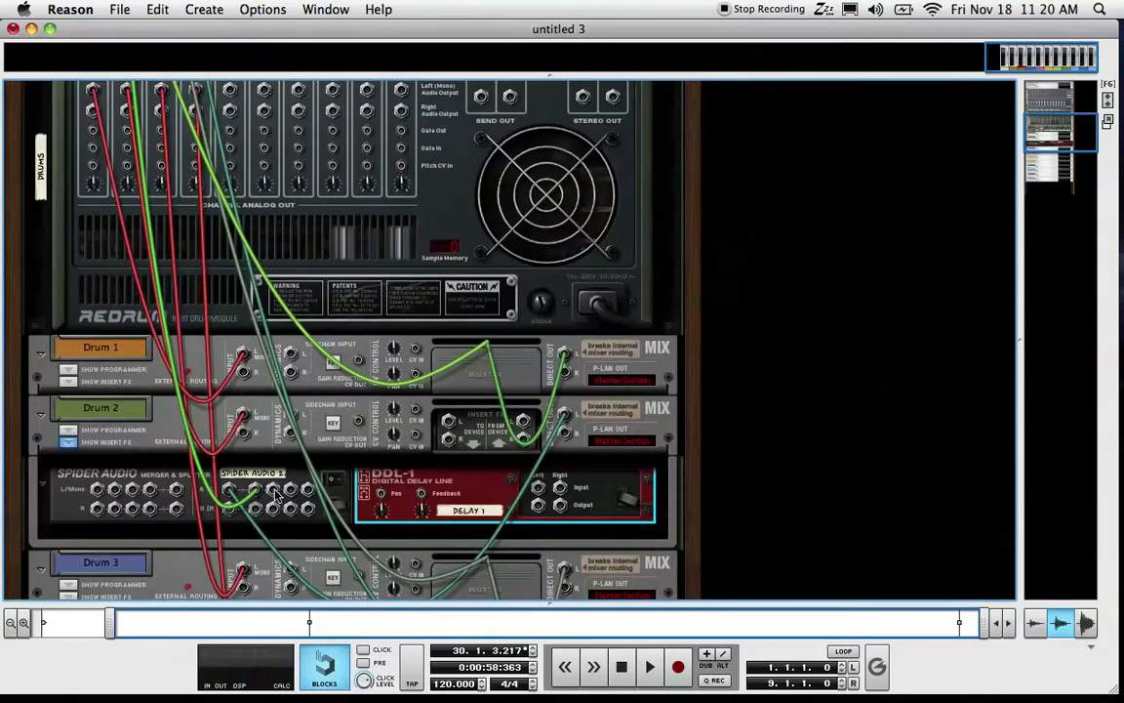
pyautogui.moveTo(276, 494); pyautogui.dragTo(76, 208)
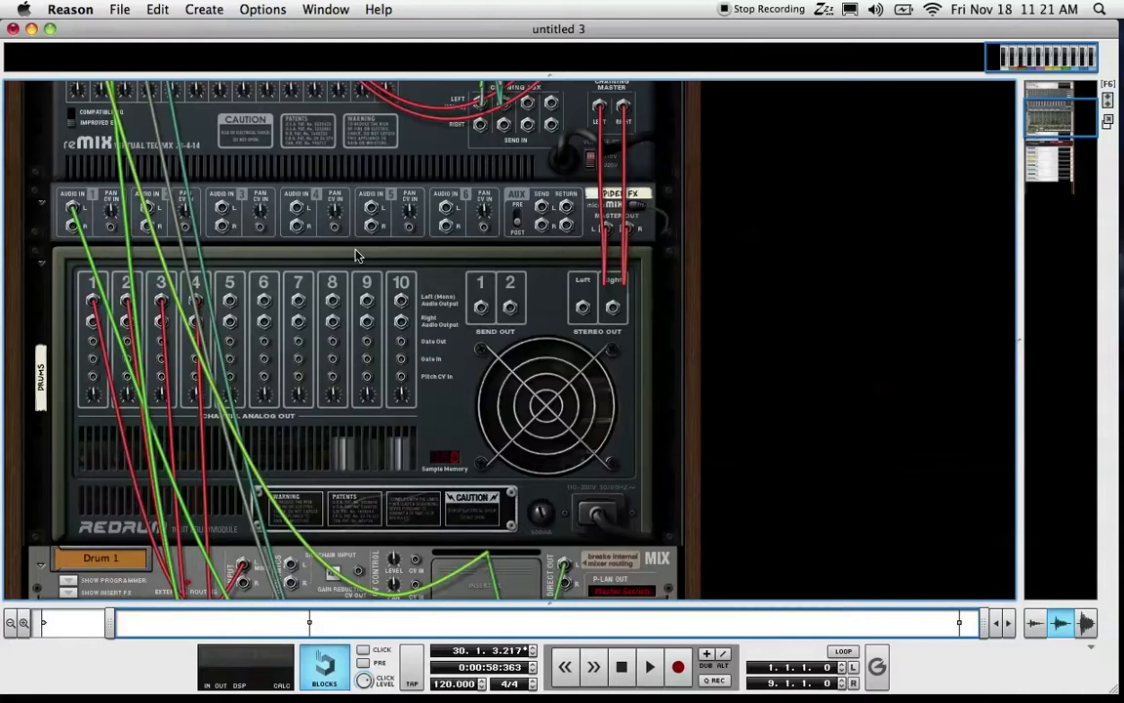
pyautogui.press('Tab')
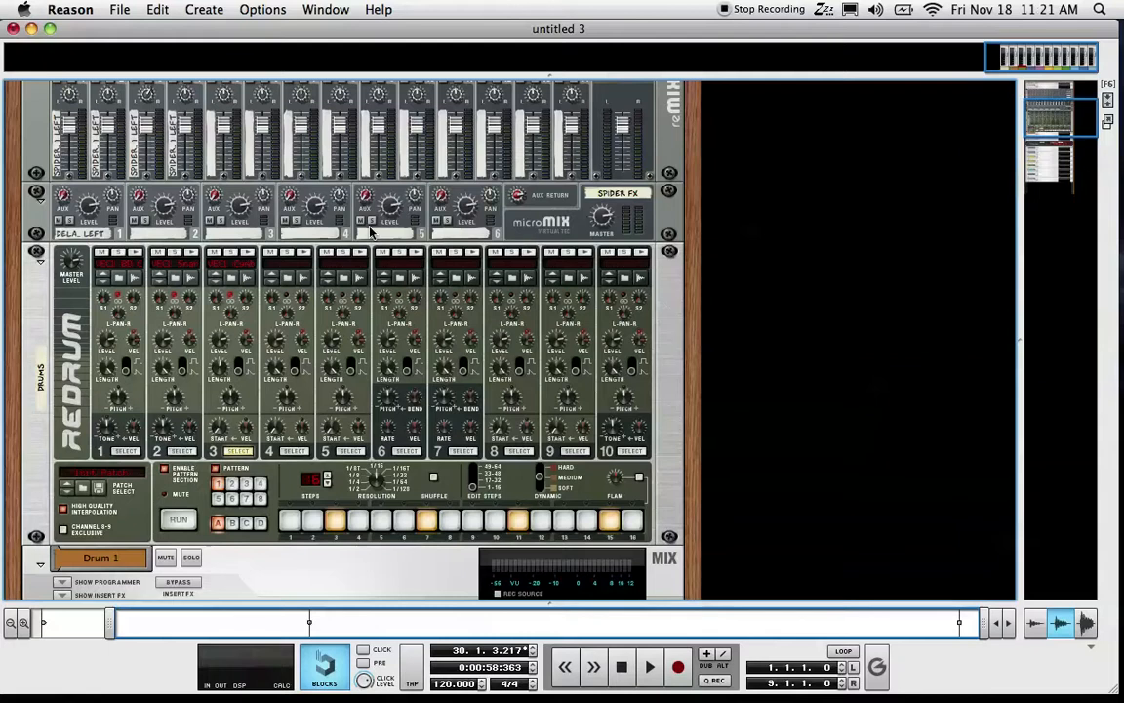
# Start playback and adjust the DDL-1's dry/wet balance and feedback, trying feedback at 20 and settling on 40.
pyautogui.press('space')
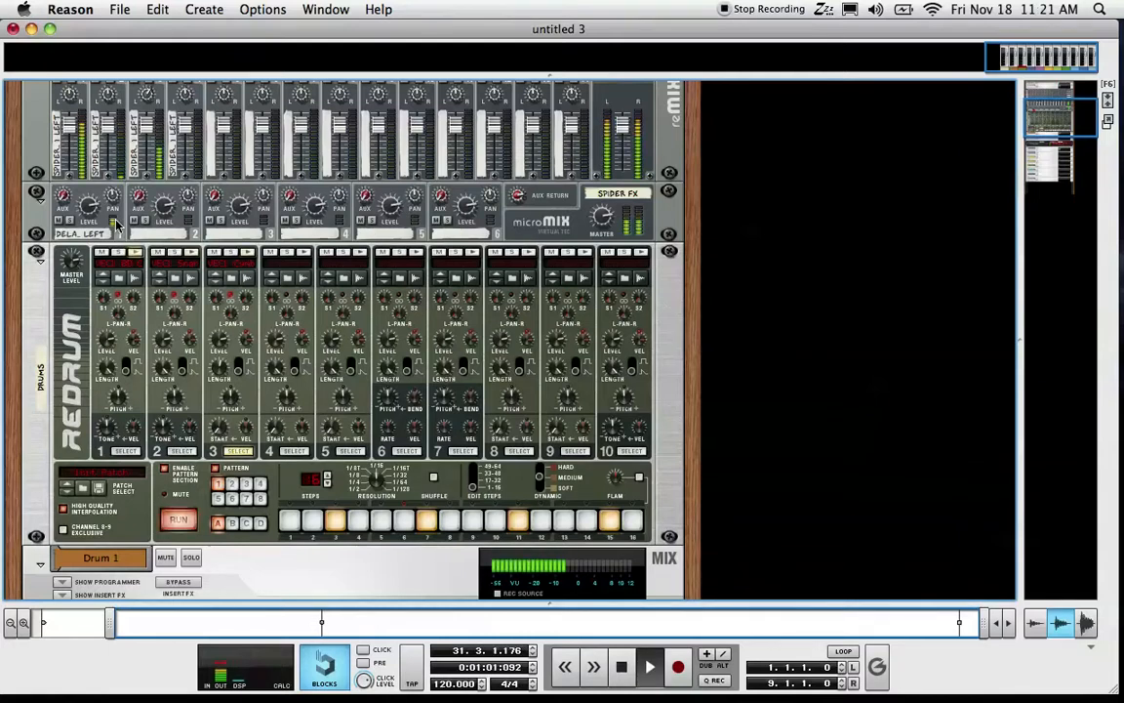
pyautogui.scroll(-5, 335, 343)
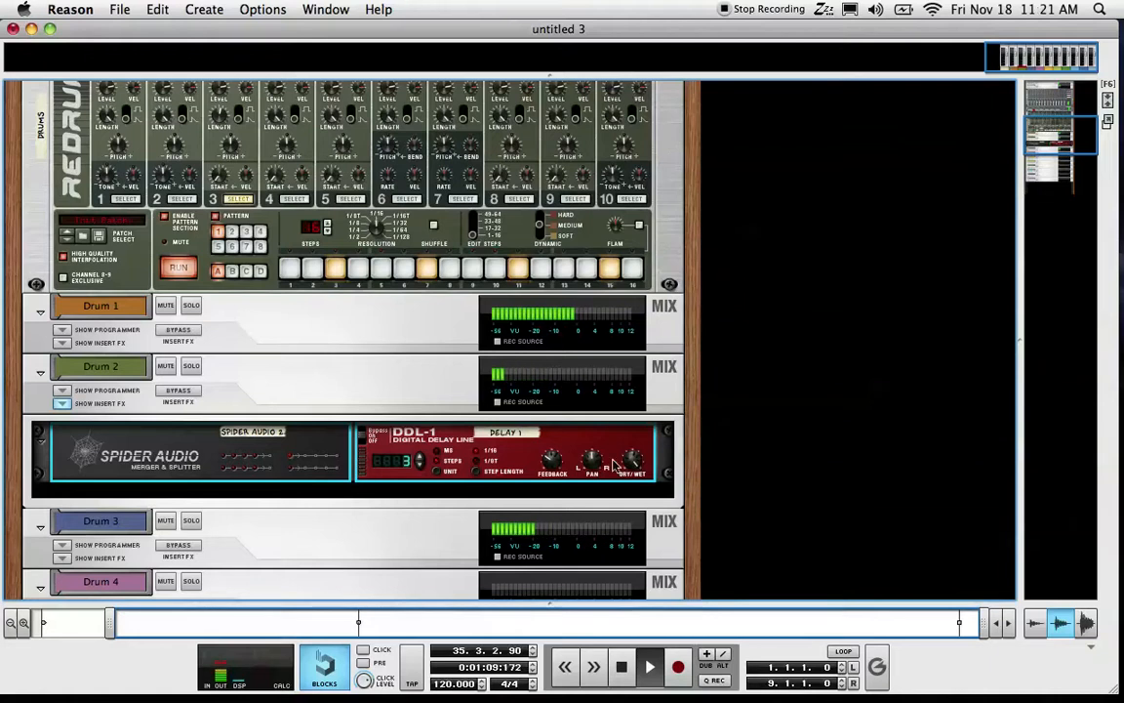
pyautogui.moveTo(591, 461)
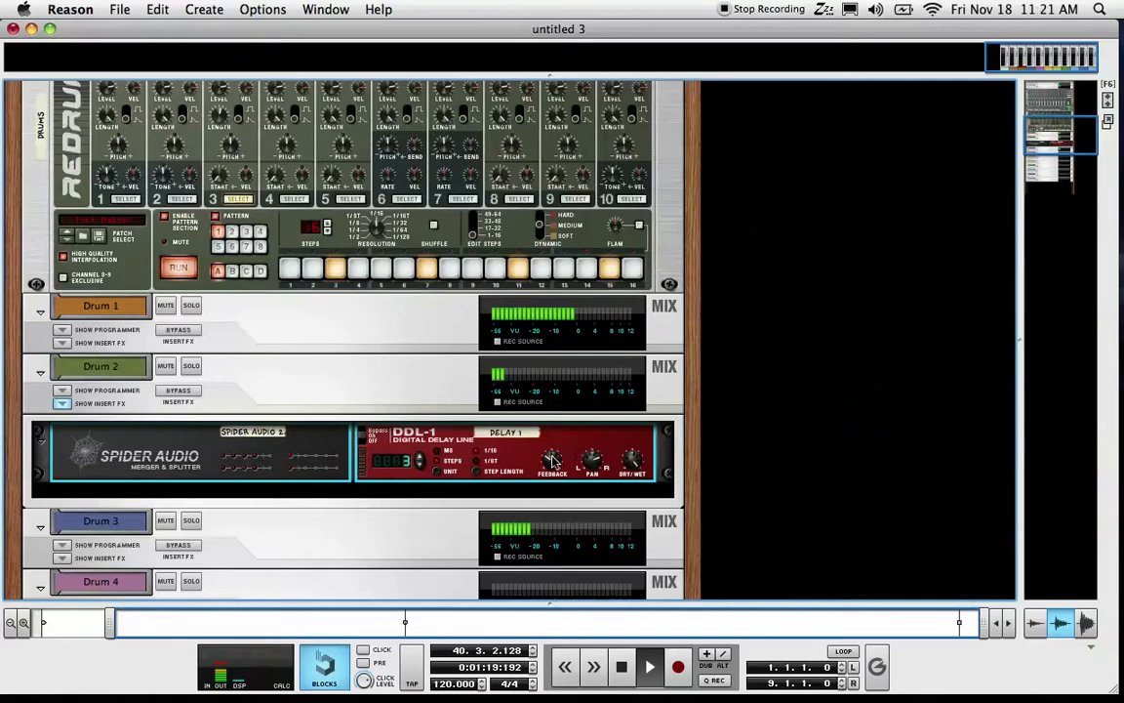
pyautogui.moveTo(552, 465)
pyautogui.moveTo(552, 467); pyautogui.dragTo(553, 471)
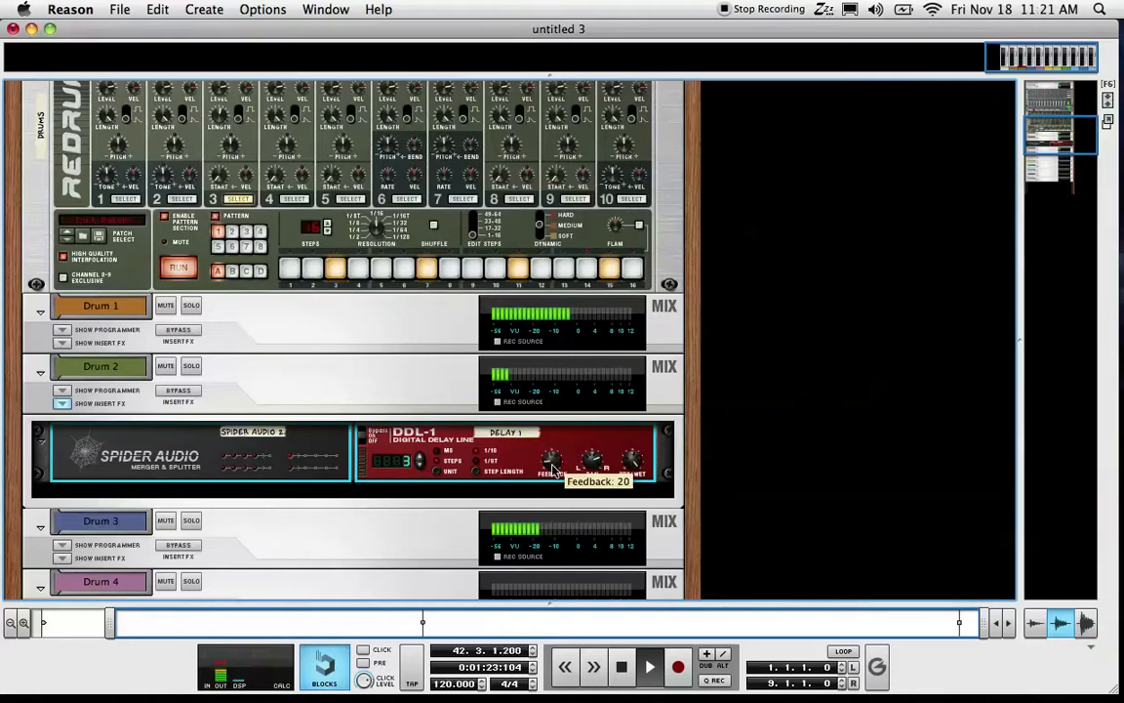
pyautogui.moveTo(634, 474); pyautogui.dragTo(632, 488)
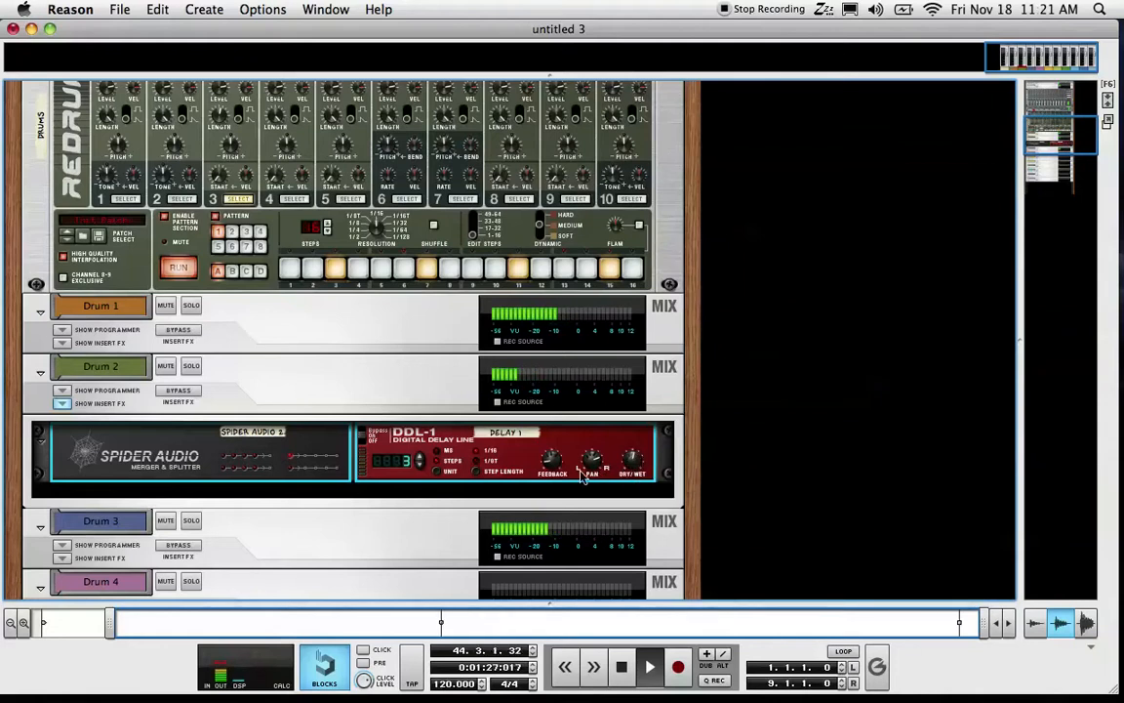
pyautogui.moveTo(555, 463); pyautogui.dragTo(554, 453)
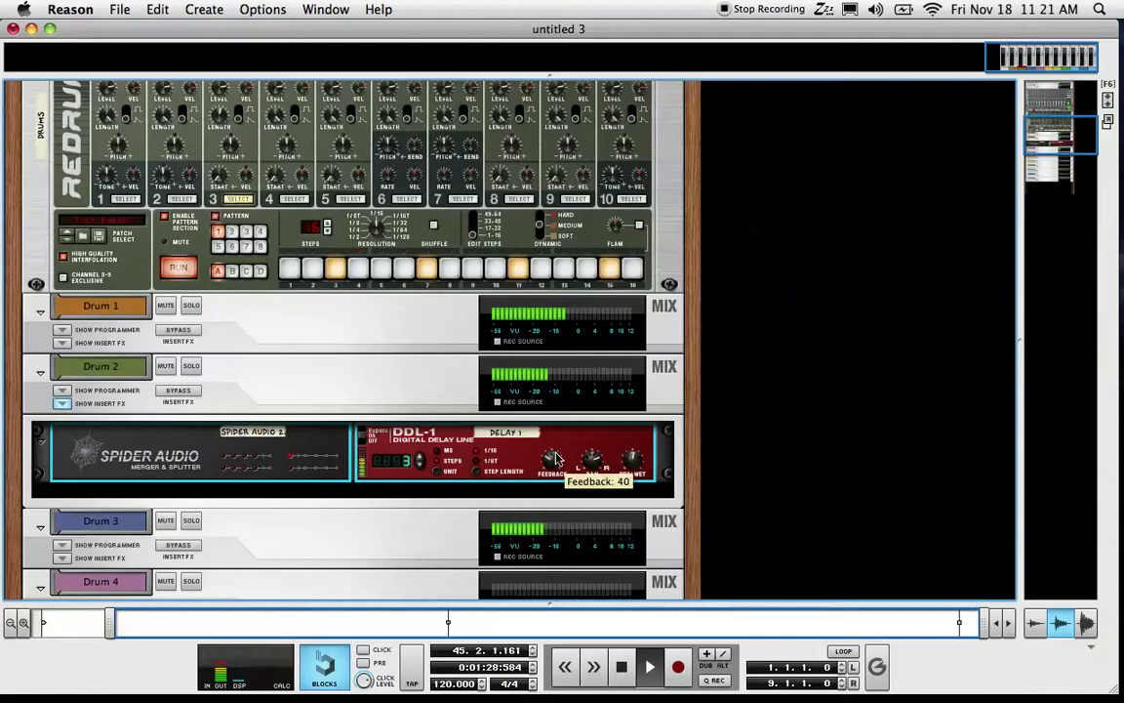
# Try a 2-step delay time on the DDL-1, raise its dry/wet balance and feedback, and increase the delay time again through 3 steps.
pyautogui.click(420, 468)
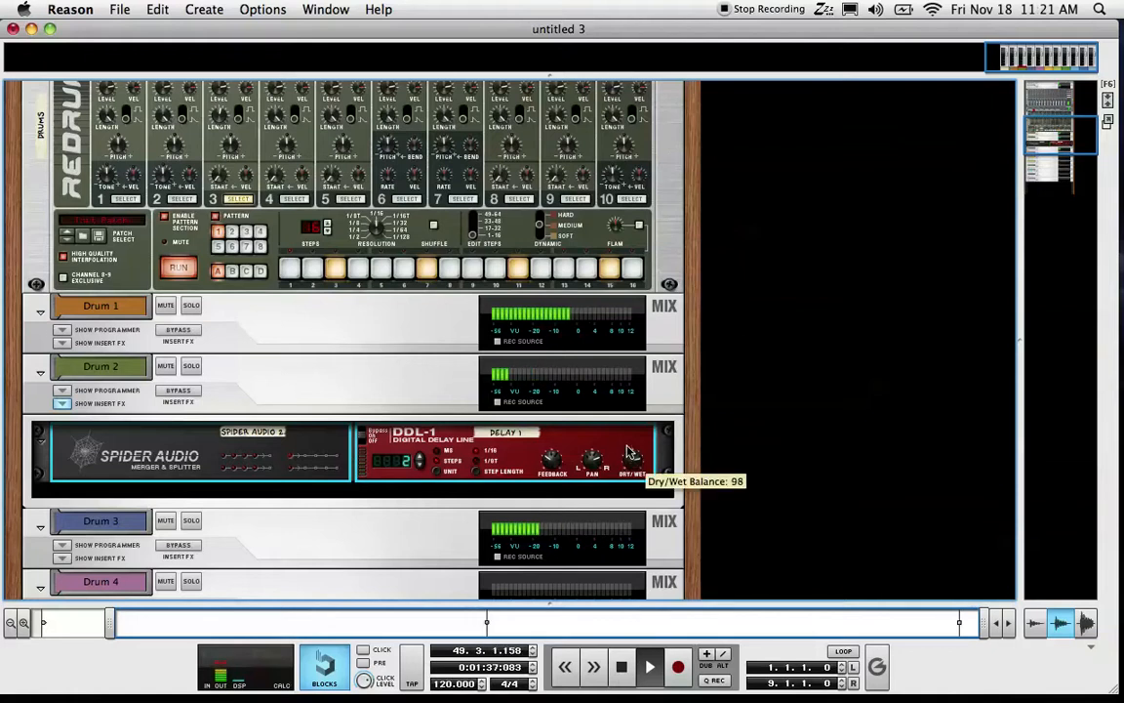
pyautogui.moveTo(629, 454); pyautogui.dragTo(631, 439)
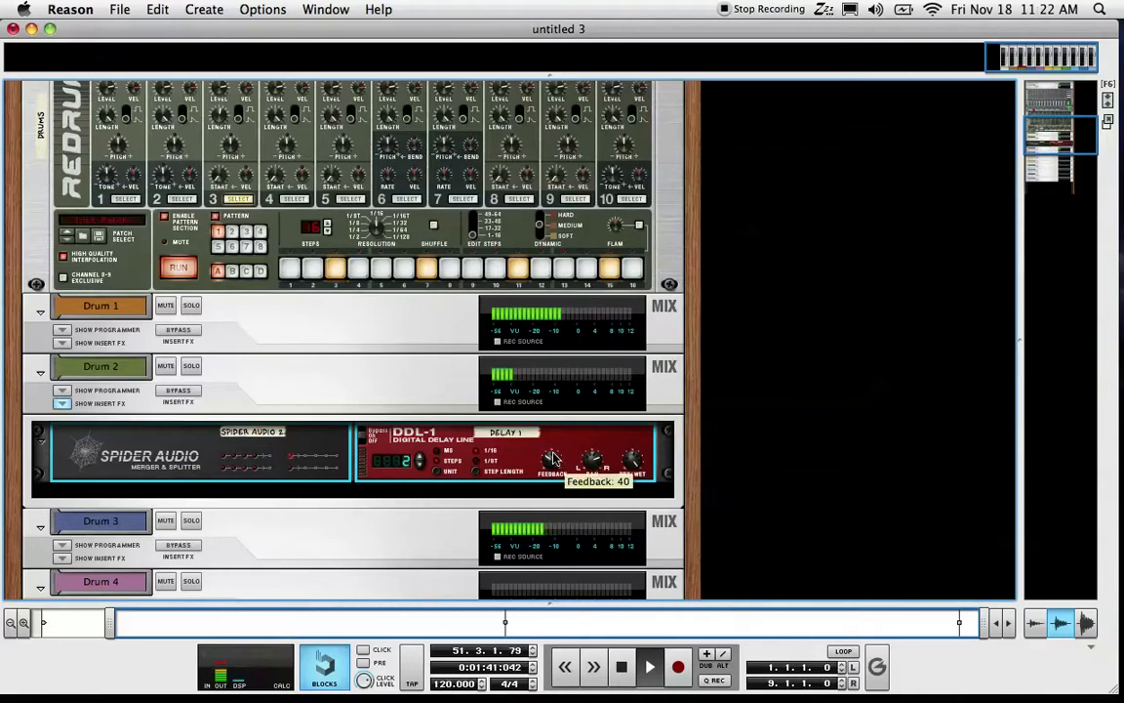
pyautogui.moveTo(552, 460); pyautogui.dragTo(554, 456)
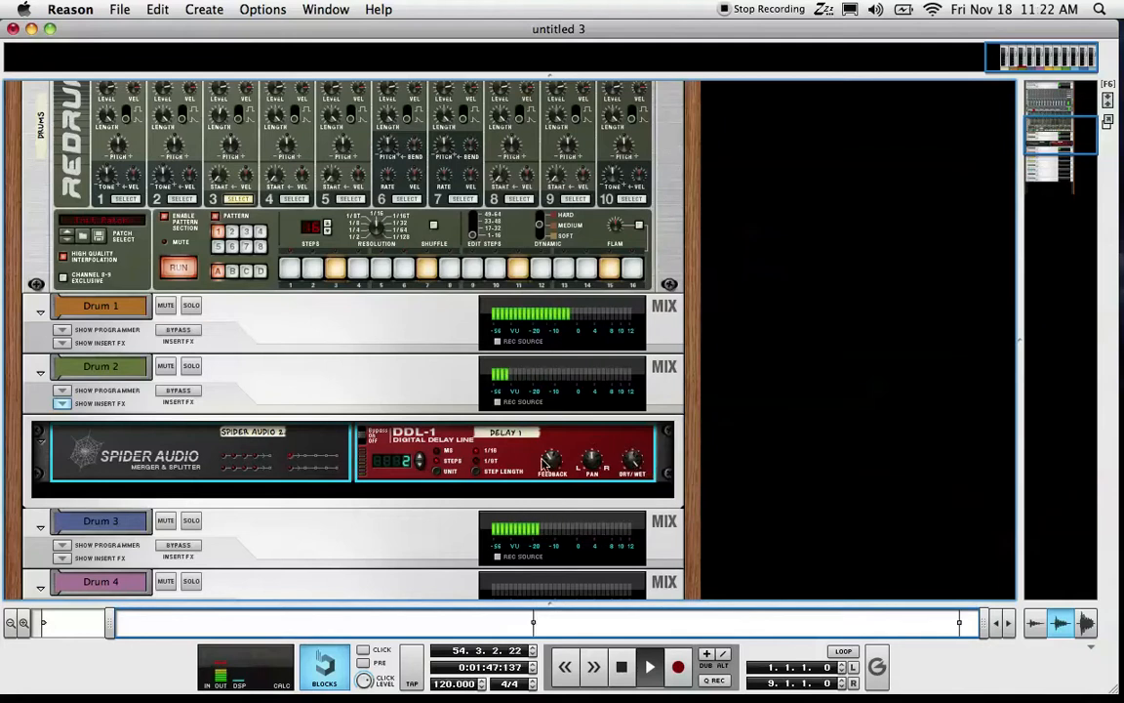
pyautogui.moveTo(544, 458)
pyautogui.moveTo(543, 459); pyautogui.dragTo(544, 442)
pyautogui.click(420, 456)
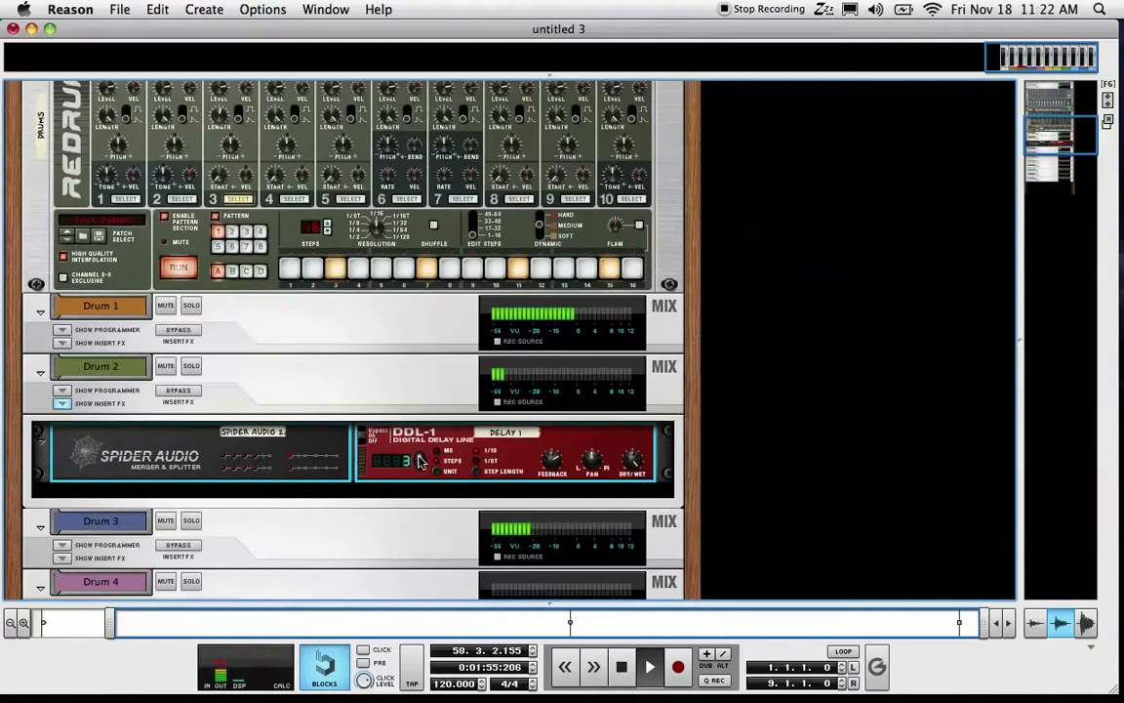
pyautogui.click(420, 457)
# Compare the drums with the DDL-1 delay switched off and on, then stop playback.
pyautogui.click(363, 443)
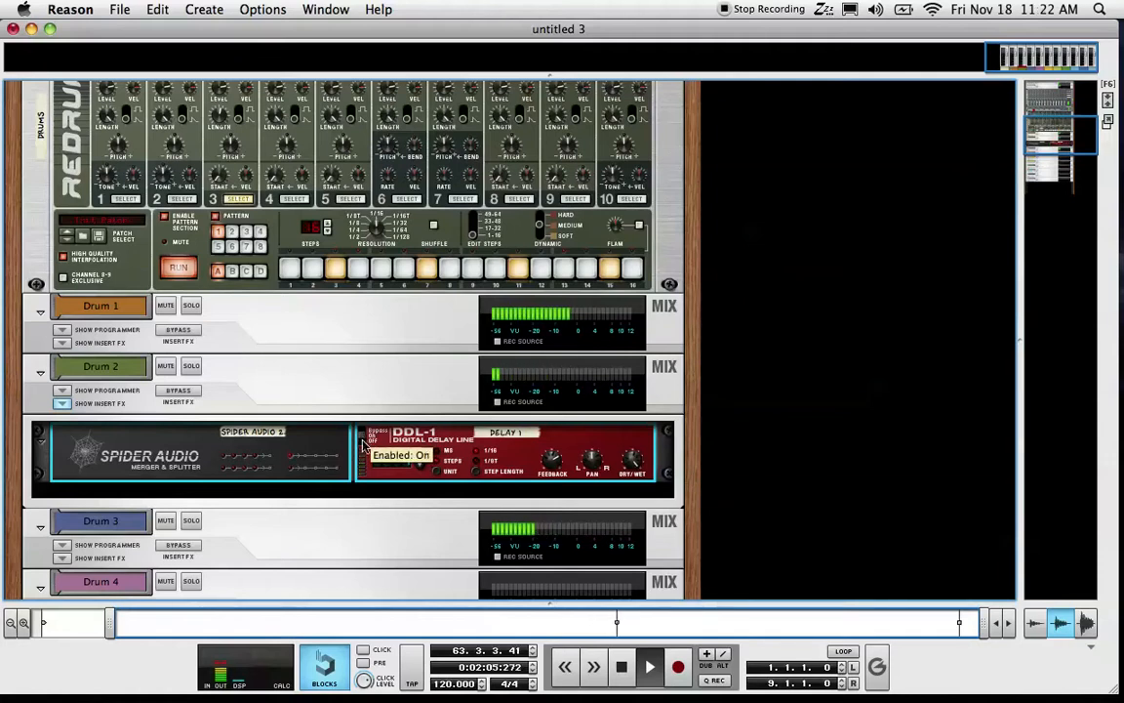
pyautogui.click(363, 442)
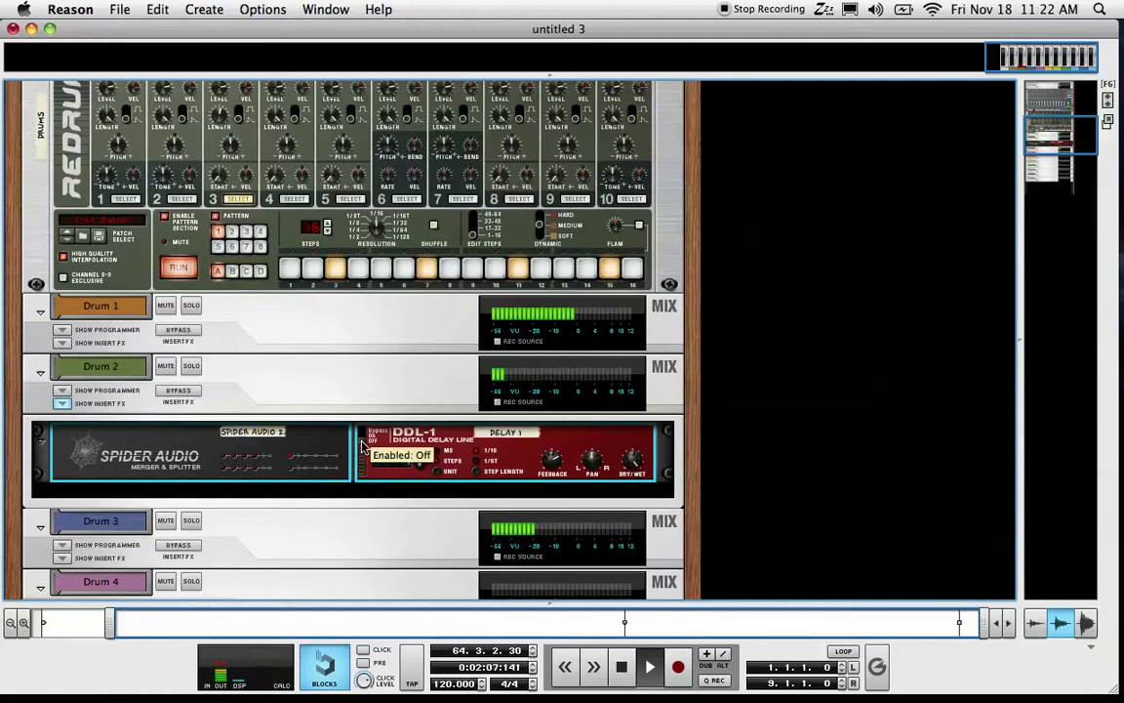
pyautogui.click(363, 442)
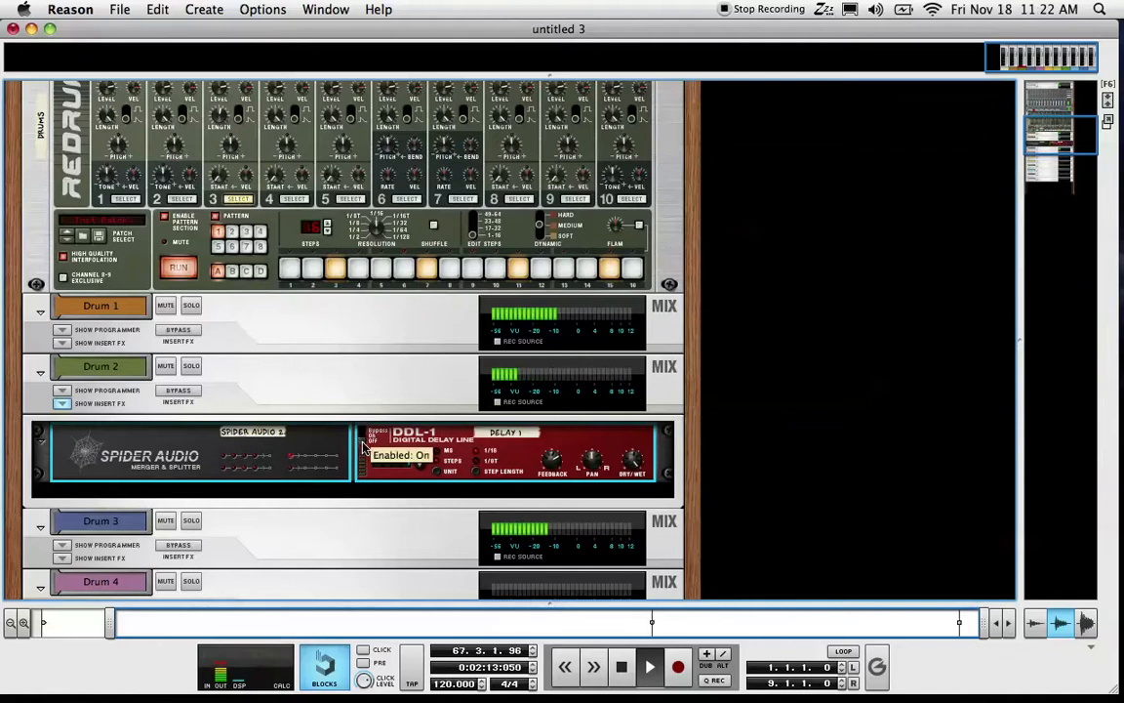
pyautogui.click(363, 444)
pyautogui.press('space')
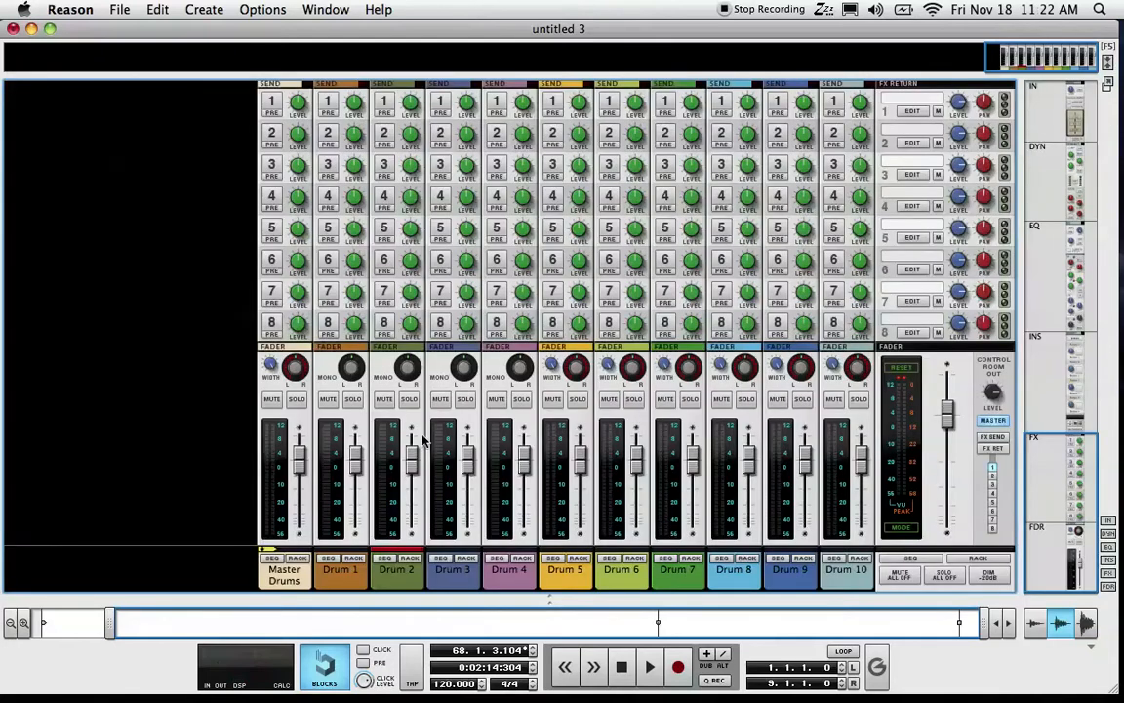
# Examine the drum channels' inserts, EQ and dynamics in the main mixer, then review the drum mixer and Spider FX micromixer in the rack.
pyautogui.scroll(5, 380, 400)
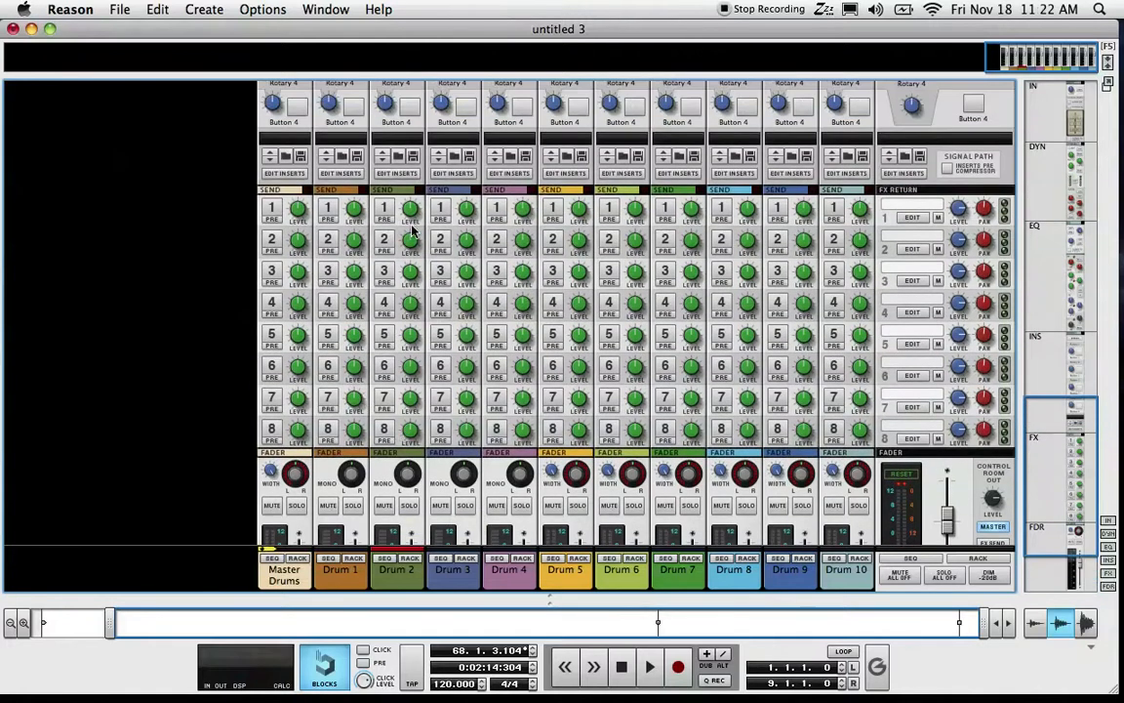
pyautogui.scroll(10, 398, 459)
pyautogui.scroll(12, 397, 462)
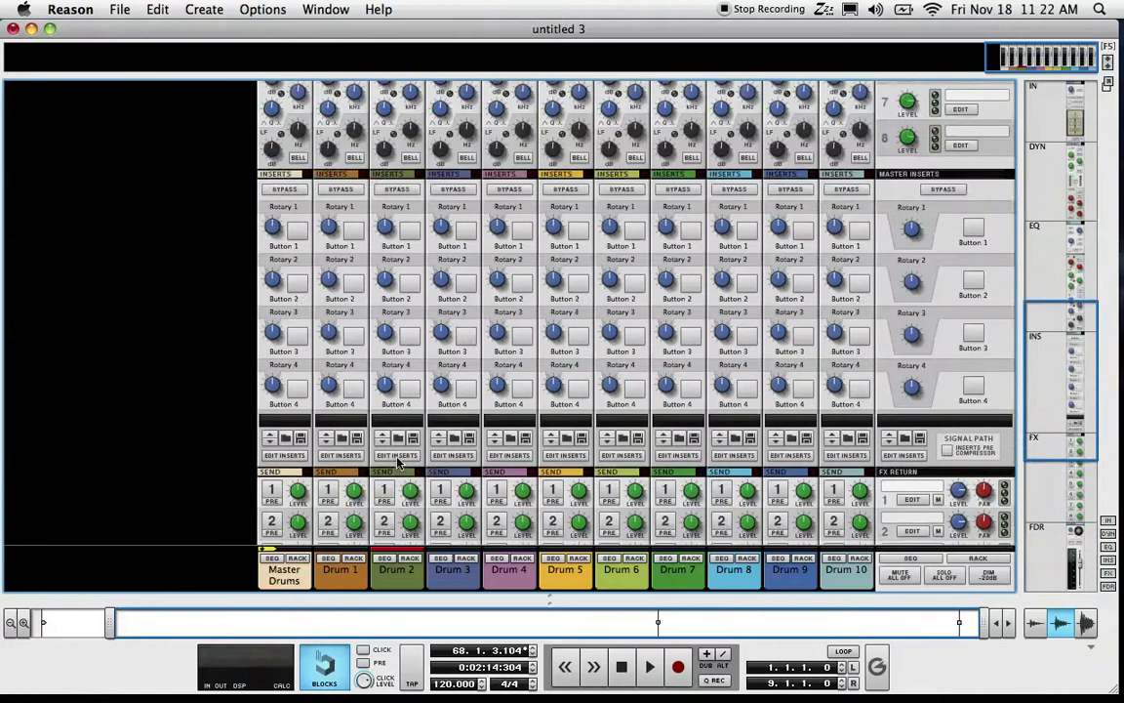
pyautogui.scroll(4, 398, 463)
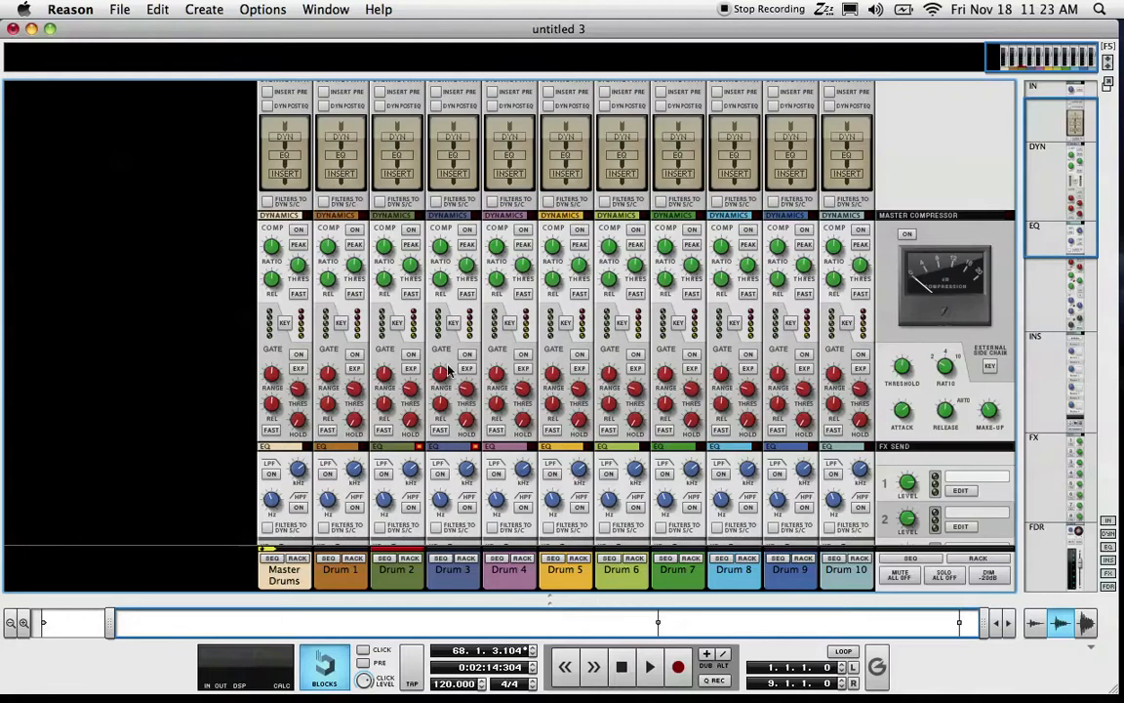
pyautogui.press('F6')
pyautogui.scroll(10, 447, 374)
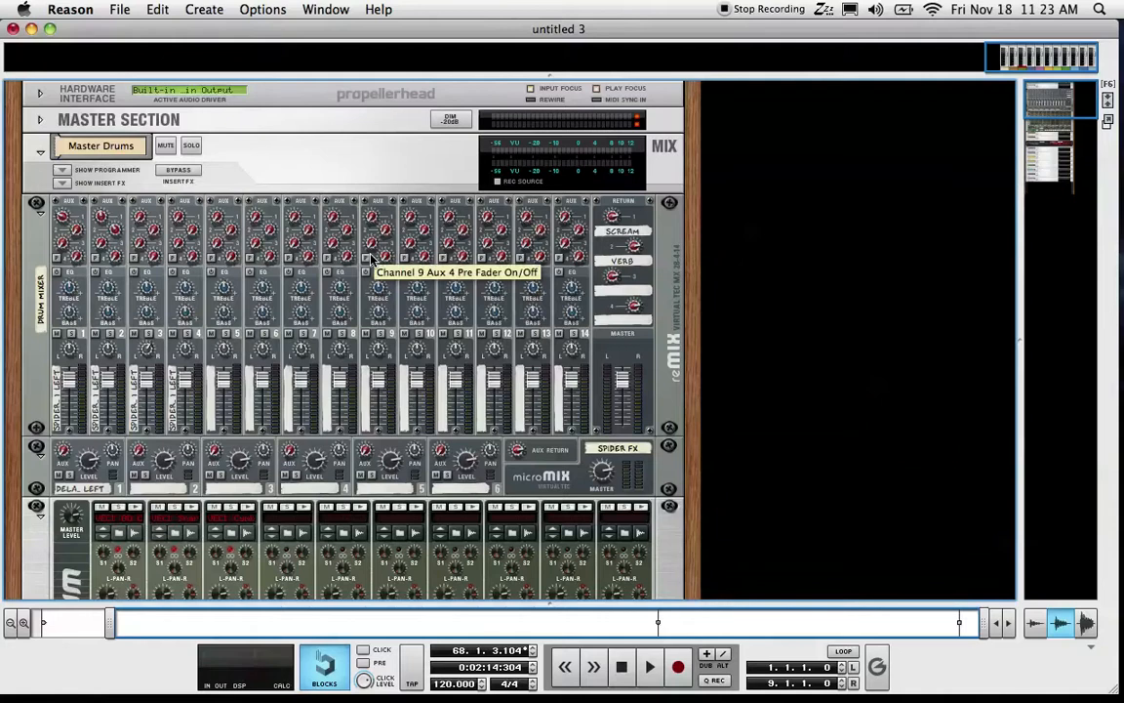
pyautogui.scroll(-2, 351, 252)
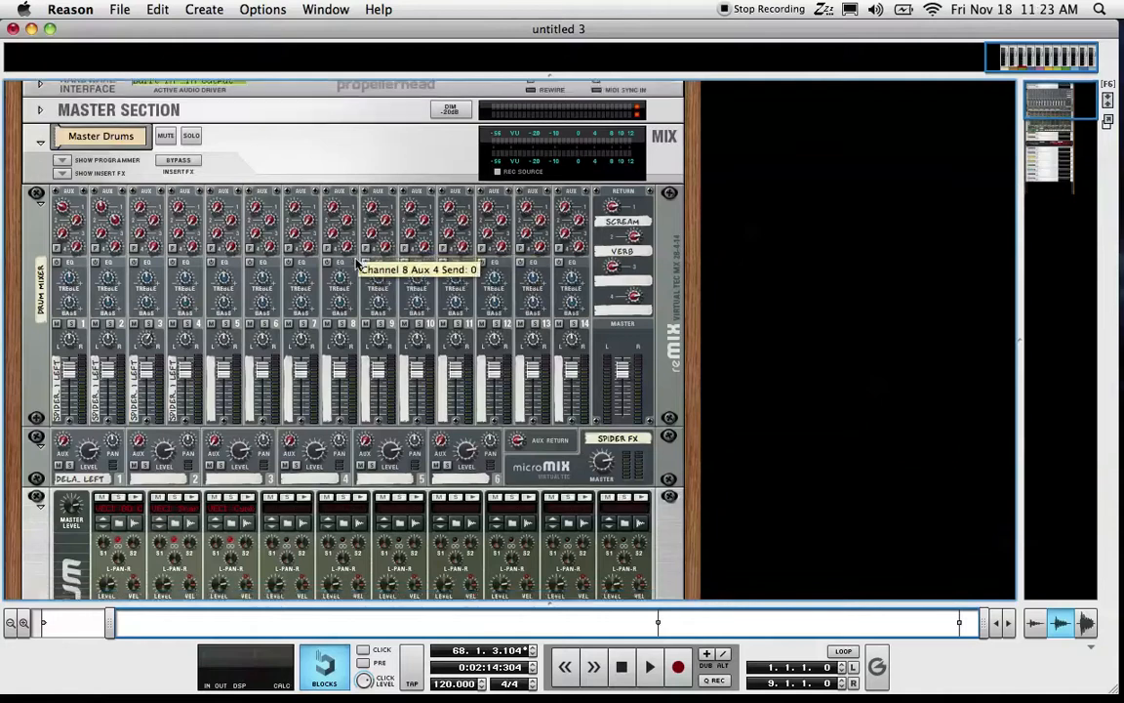
pyautogui.scroll(-5, 85, 340)
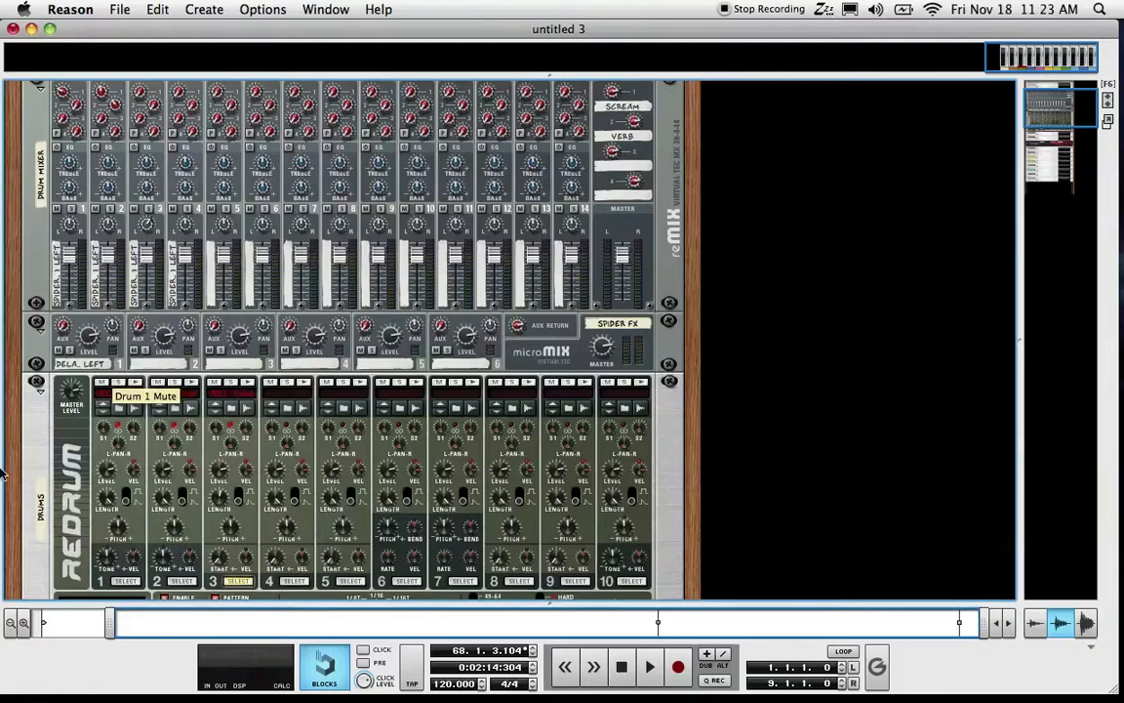
pyautogui.moveTo(122, 693)
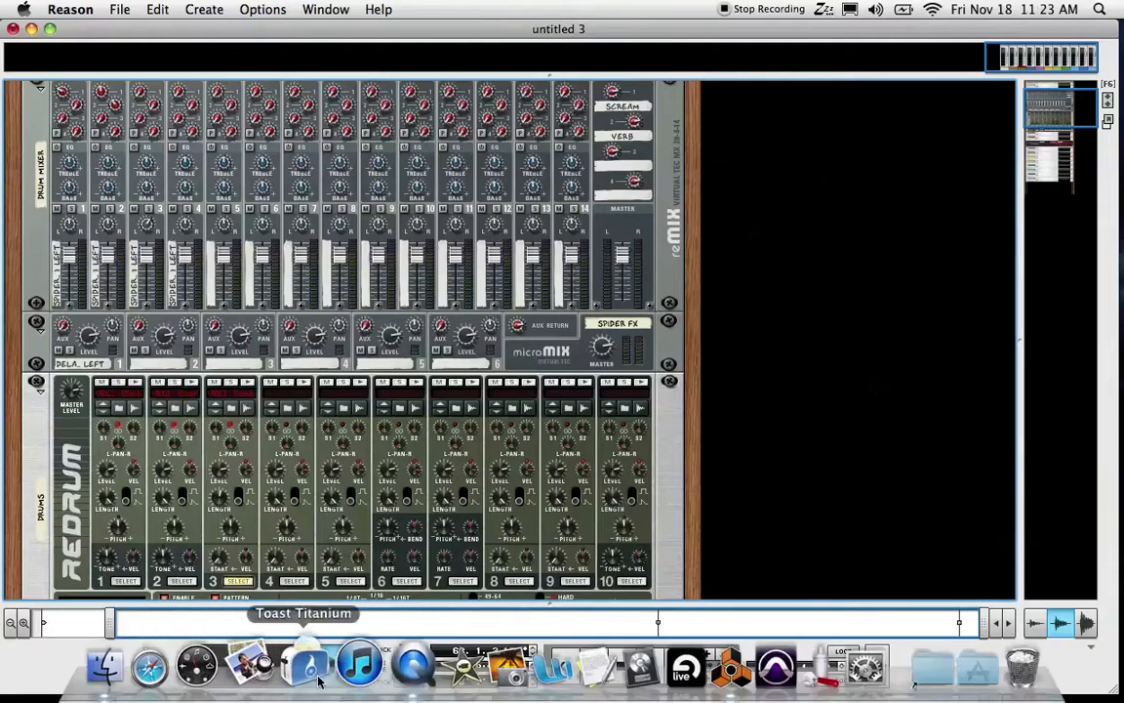